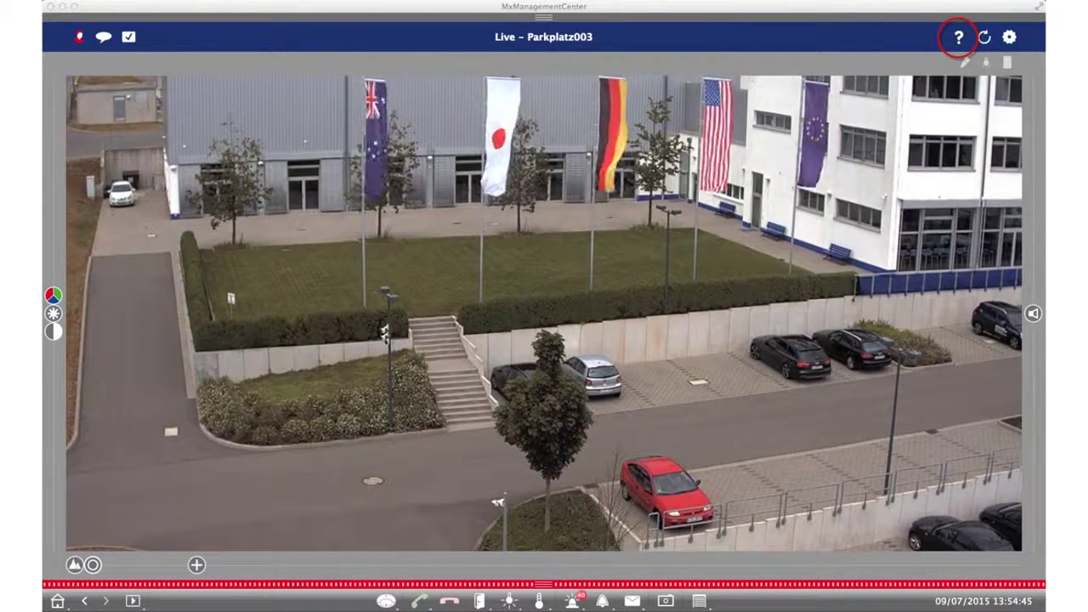
Step: Display the help labels over the live view, read the Zooming help topic, and close the help
{"action": "left_click", "coordinate": [956, 40]}
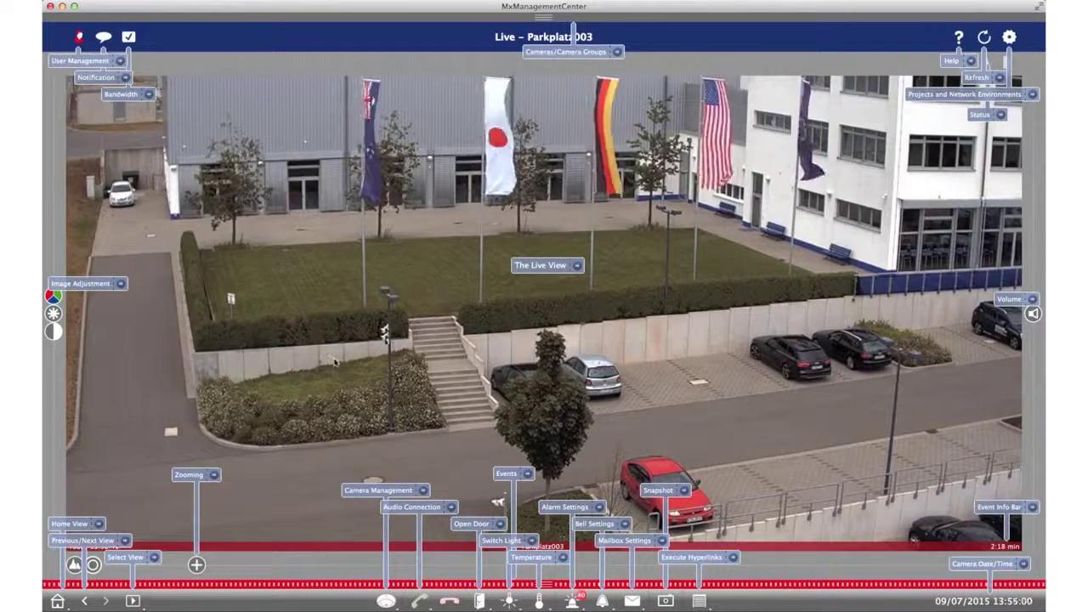
{"action": "left_click", "coordinate": [216, 476]}
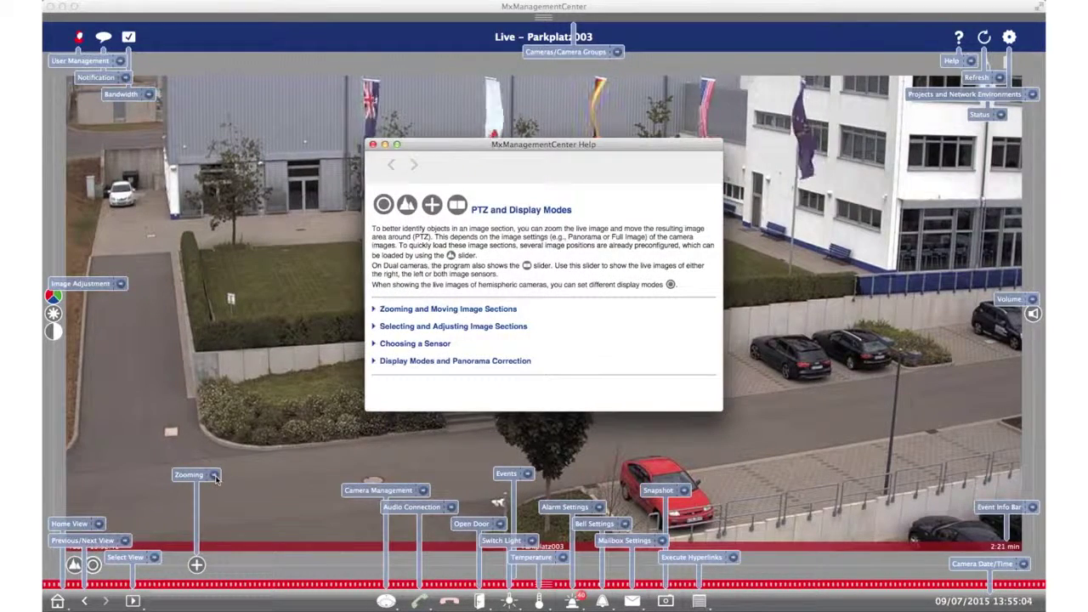
{"action": "left_click", "coordinate": [277, 427]}
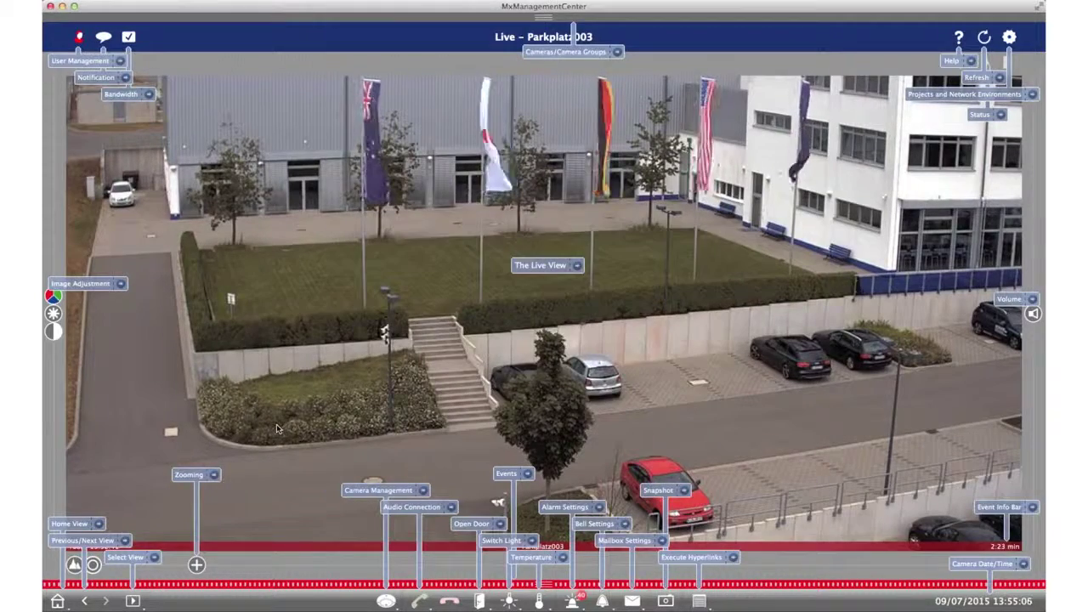
{"action": "left_click", "coordinate": [277, 428]}
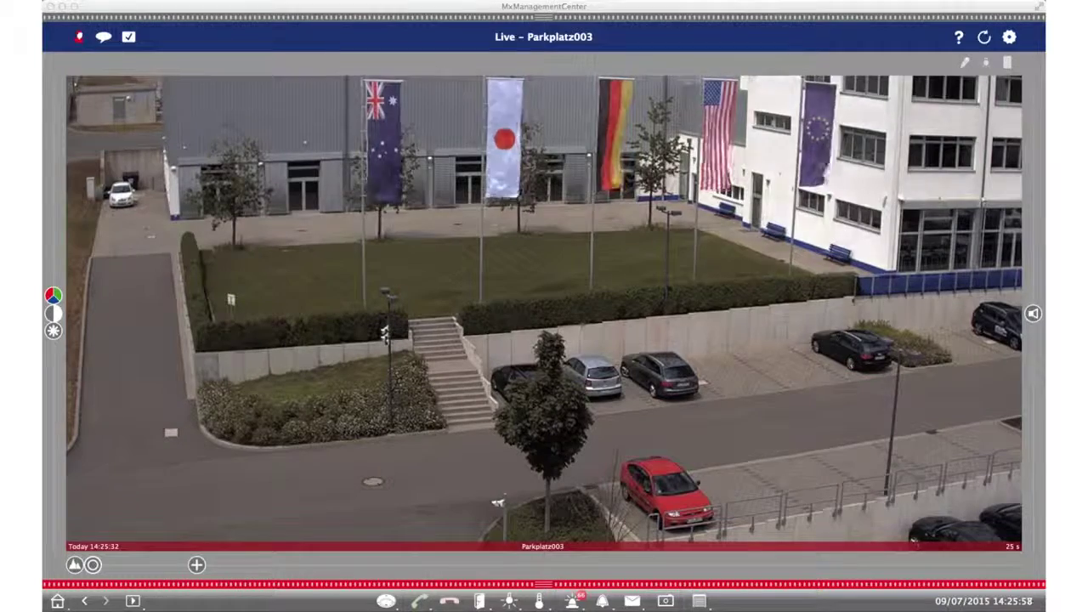
Step: Show the camera bar, expand it into the full camera overview, and collapse it again
{"action": "left_click", "coordinate": [378, 20]}
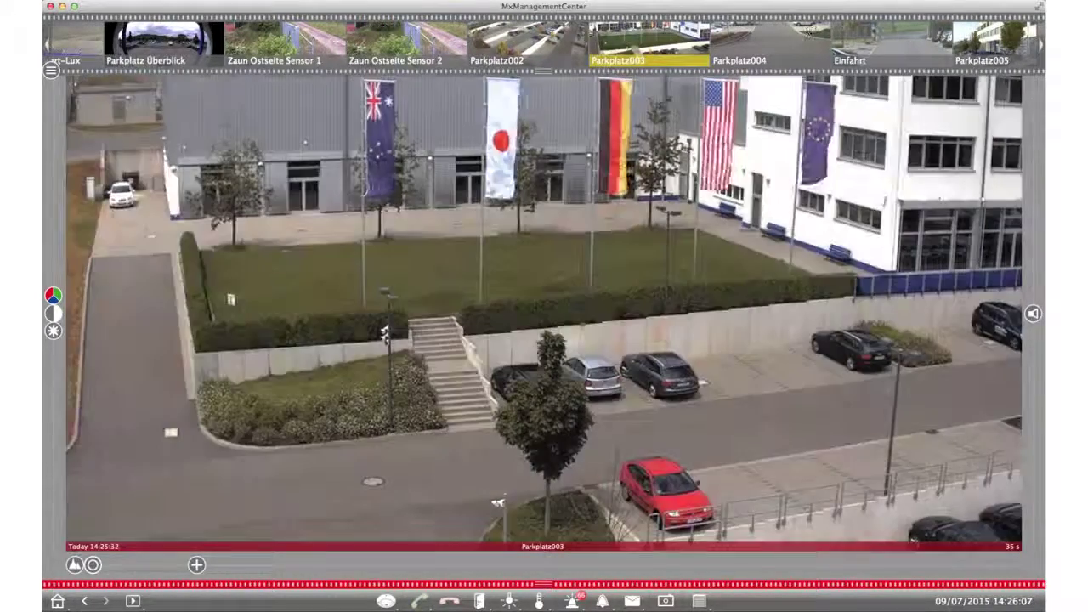
{"action": "left_click_drag", "start_coordinate": [532, 74], "coordinate": [543, 126]}
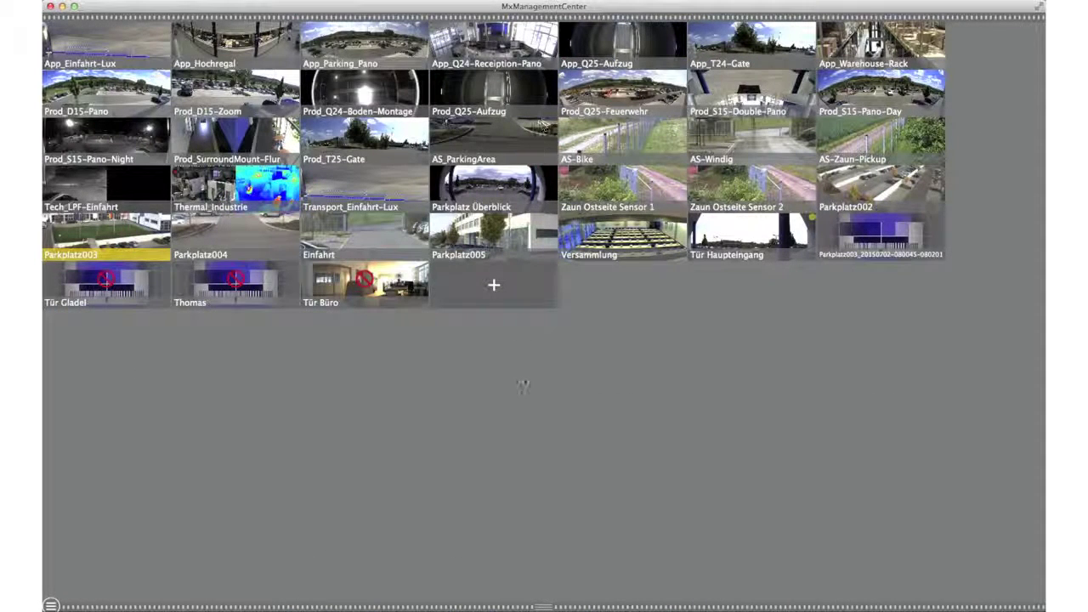
{"action": "left_click", "coordinate": [542, 608]}
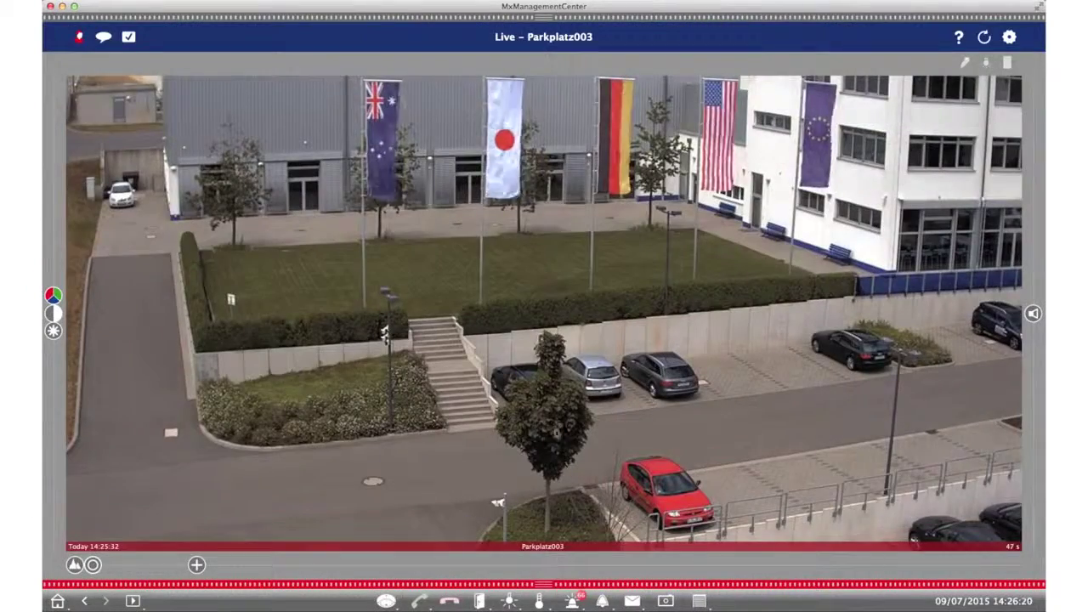
Step: Show the camera bar with enlarged thumbnails and browse through the available cameras
{"action": "left_click", "coordinate": [514, 17]}
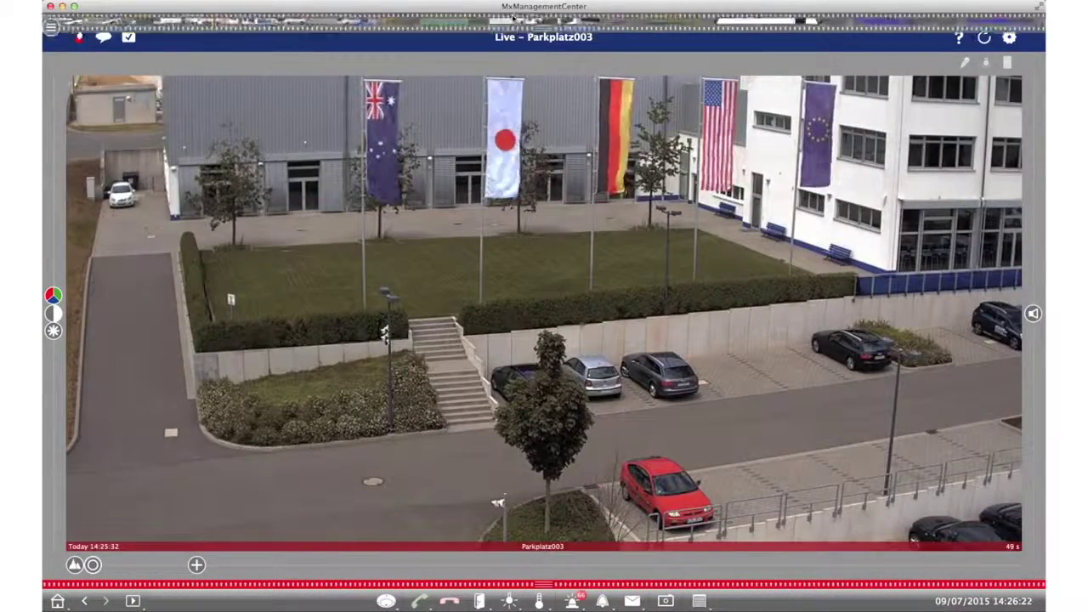
{"action": "left_click_drag", "start_coordinate": [544, 121], "coordinate": [545, 85]}
{"action": "scroll", "coordinate": [565, 75], "scroll_direction": "right", "scroll_amount": 10}
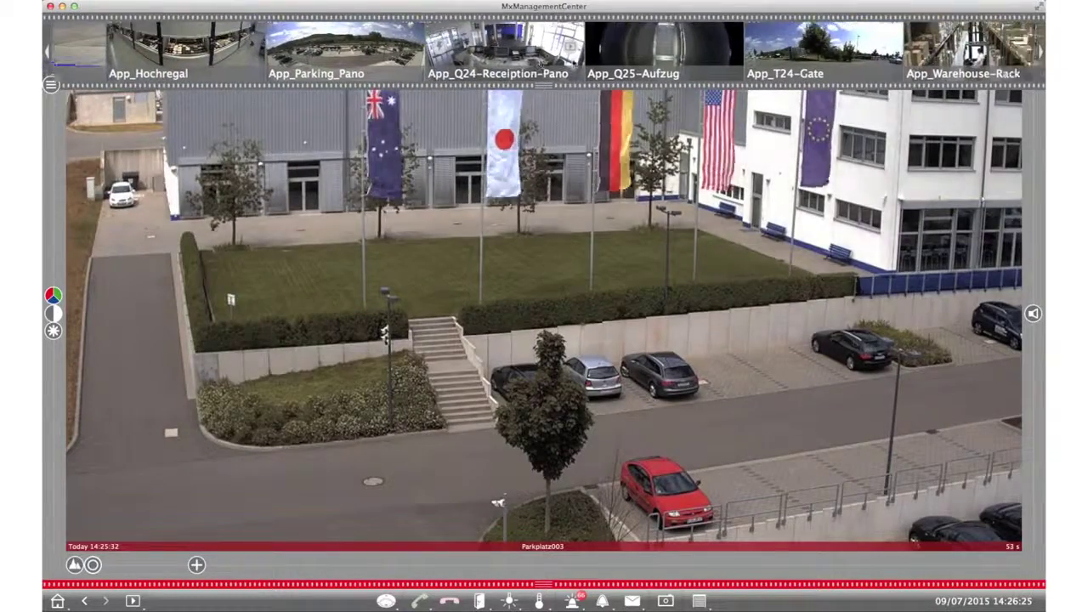
{"action": "scroll", "coordinate": [413, 49], "scroll_direction": "right", "scroll_amount": 10}
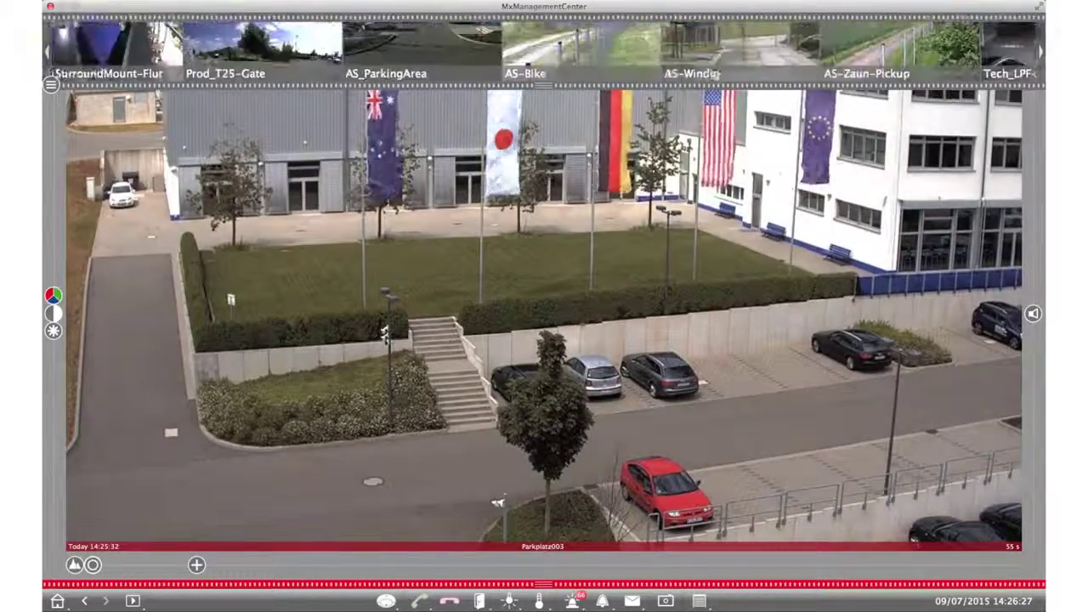
{"action": "scroll", "coordinate": [414, 49], "scroll_direction": "left", "scroll_amount": 10}
{"action": "scroll", "coordinate": [414, 48], "scroll_direction": "left", "scroll_amount": 2}
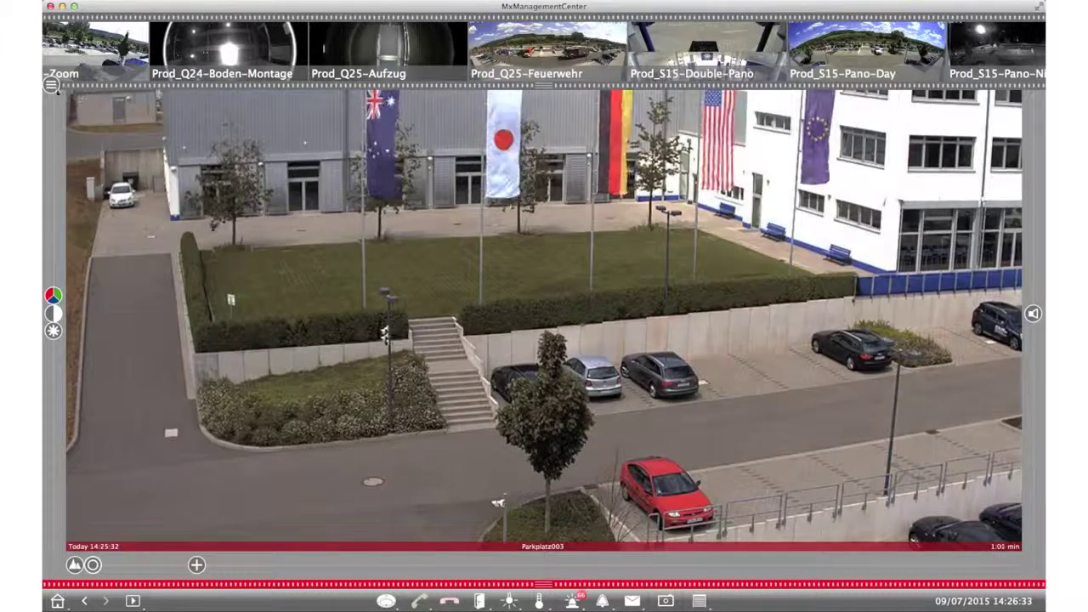
Step: Switch the camera bar to IP address order and labels, and restore the camera name display
{"action": "left_click", "coordinate": [53, 86]}
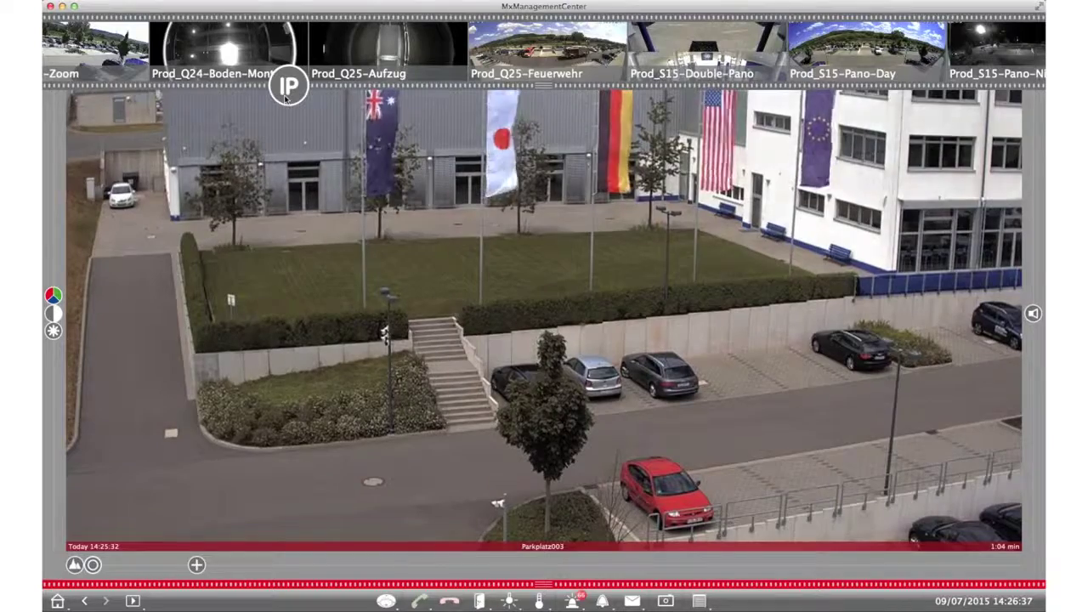
{"action": "left_click", "coordinate": [288, 86]}
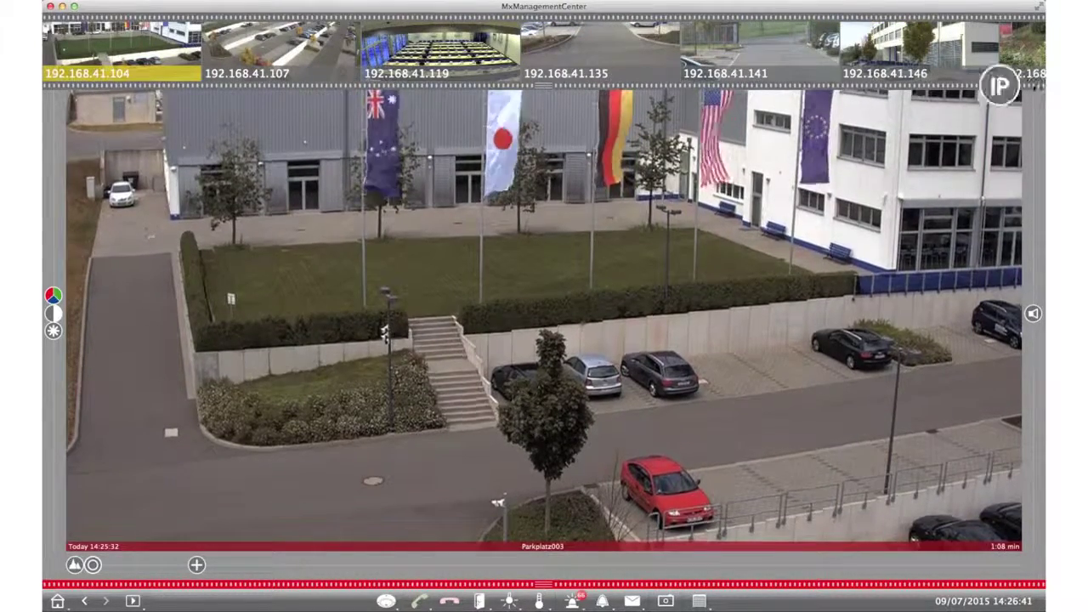
{"action": "left_click", "coordinate": [76, 85]}
Step: Switch the bar to camera groups and back, and show the App_Parking_Pano camera in the live view
{"action": "left_click", "coordinate": [224, 19]}
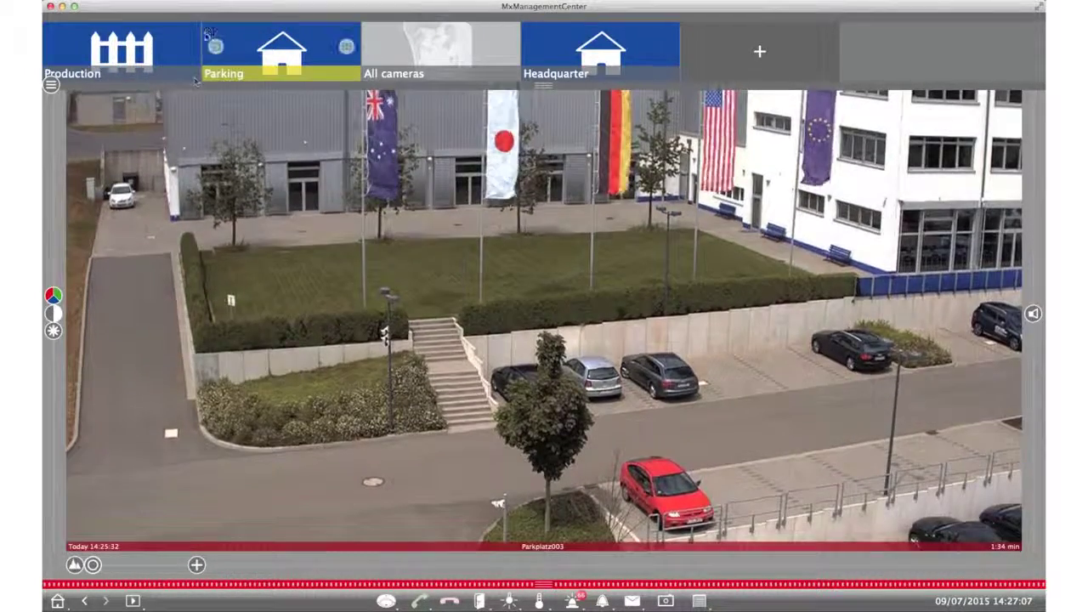
{"action": "left_click", "coordinate": [210, 19]}
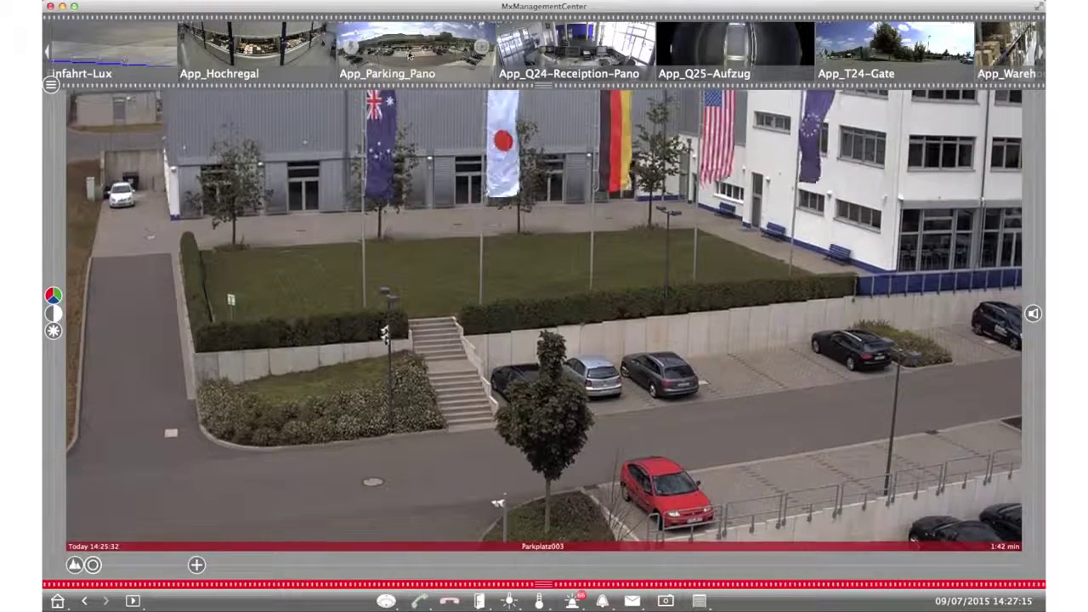
{"action": "left_click_drag", "start_coordinate": [405, 60], "coordinate": [404, 162]}
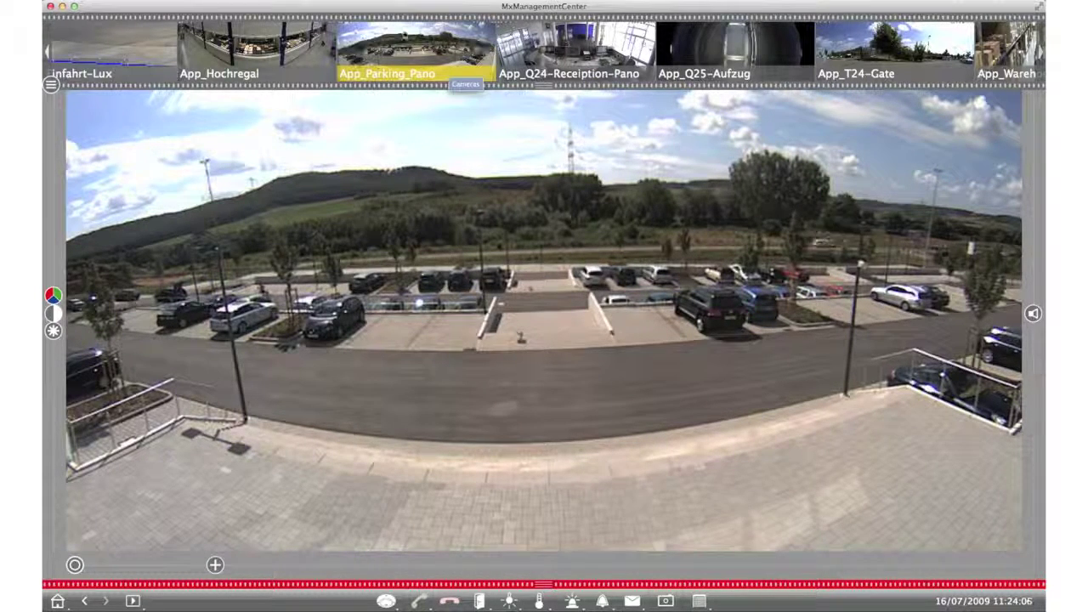
Step: Open the Parking camera group in the Grid view
{"action": "mouse_move", "coordinate": [394, 20]}
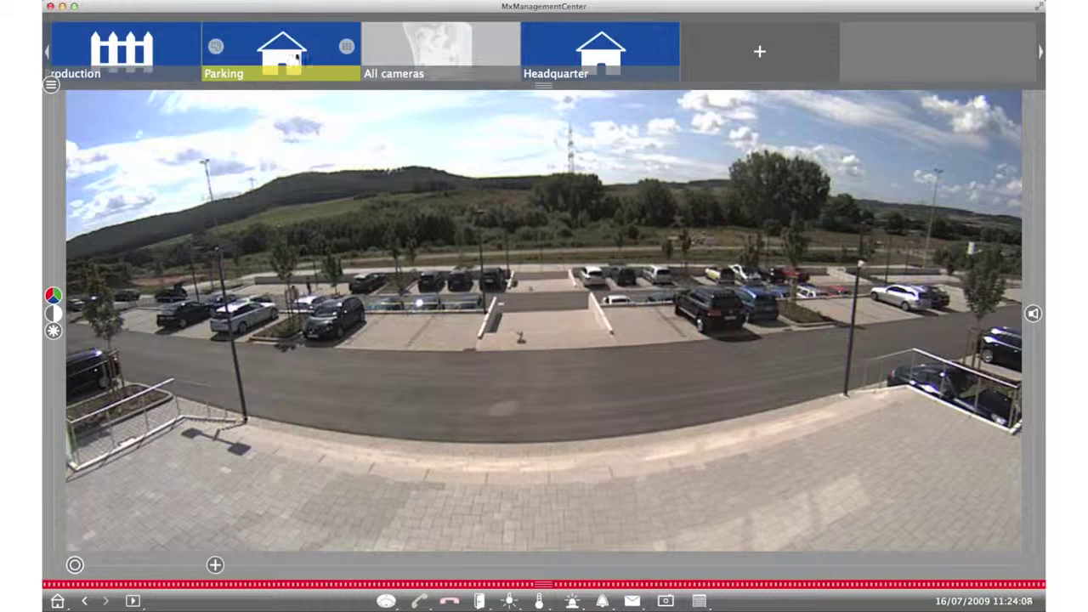
{"action": "left_click", "coordinate": [346, 49]}
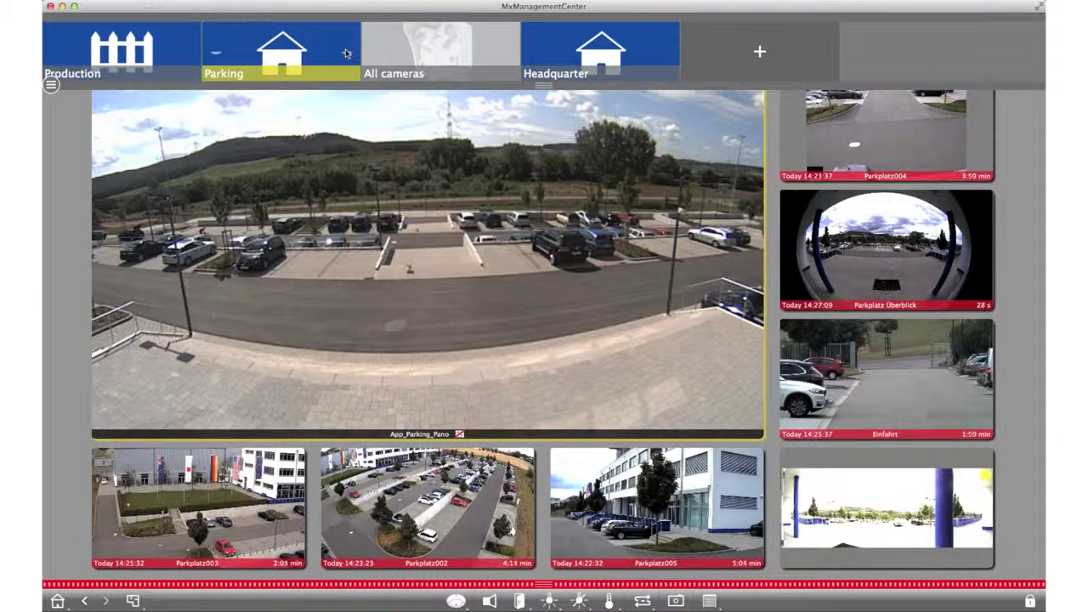
{"action": "mouse_move", "coordinate": [287, 126]}
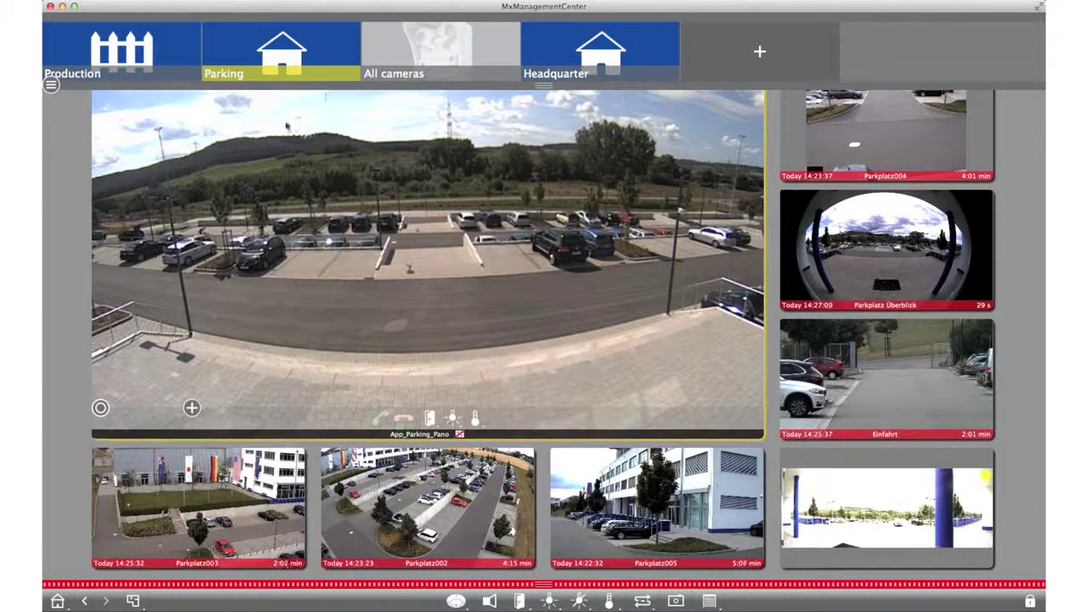
Step: View the Parking group's graphic site plan and alarm instructions, and switch the bar back to cameras
{"action": "left_click", "coordinate": [216, 48]}
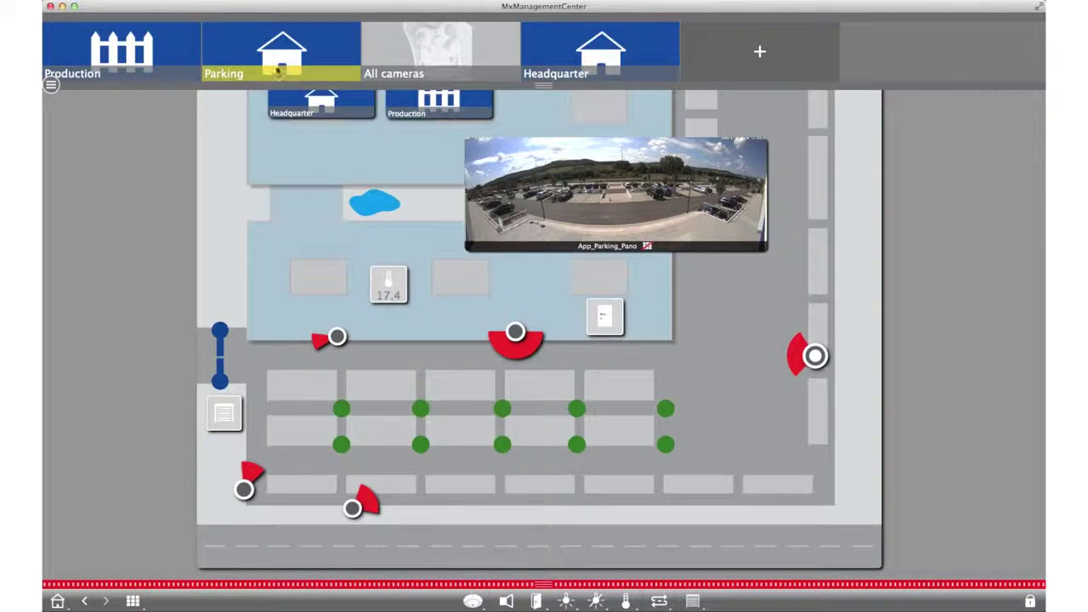
{"action": "mouse_move", "coordinate": [304, 58]}
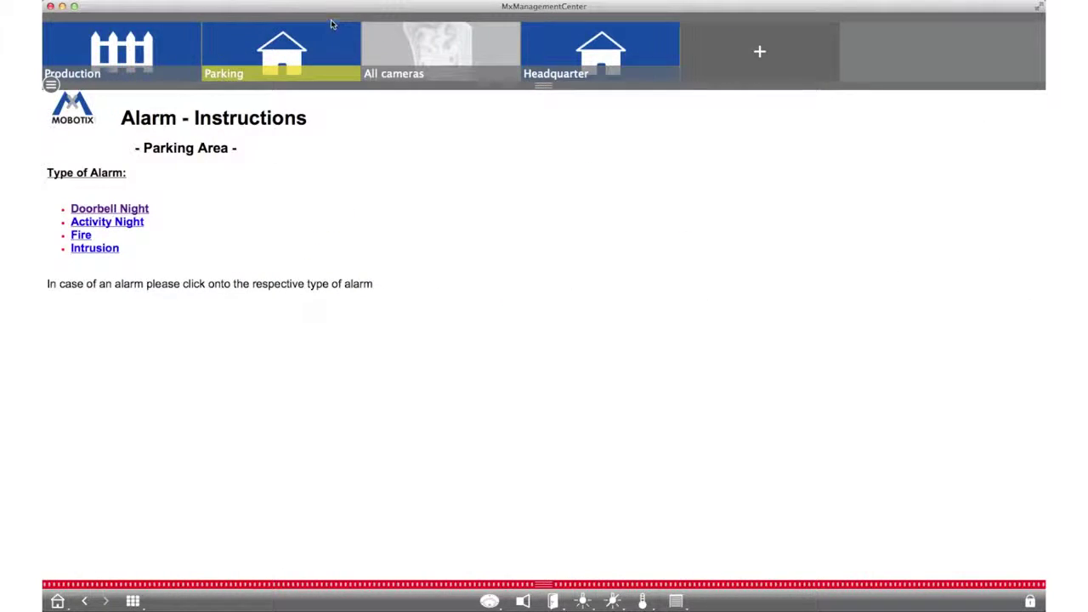
{"action": "left_click", "coordinate": [332, 26]}
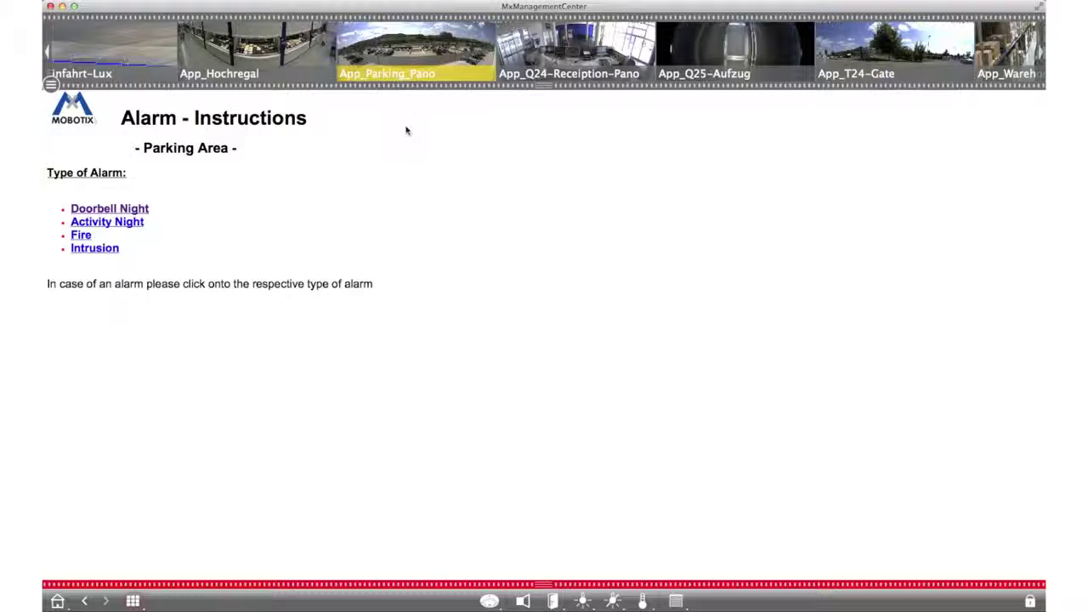
Step: Change from the alarm instructions to the Grid view using the view selection
{"action": "left_click", "coordinate": [134, 601]}
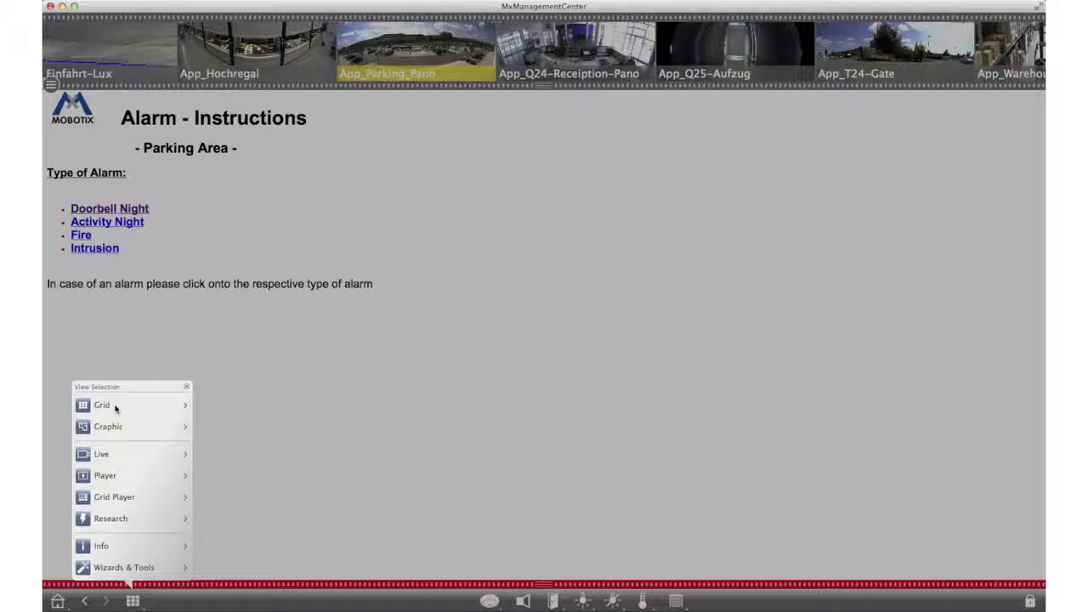
{"action": "left_click", "coordinate": [115, 409]}
{"action": "left_click", "coordinate": [114, 411]}
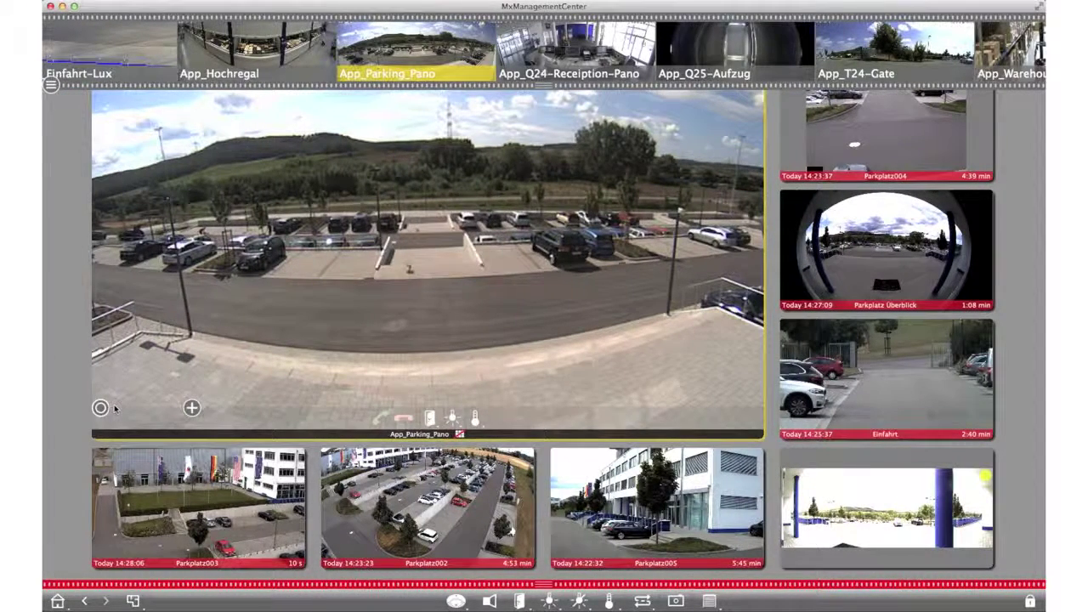
Step: Toggle between the Graphic and Grid views, return to the previous view, and open the Home view
{"action": "left_click", "coordinate": [132, 601]}
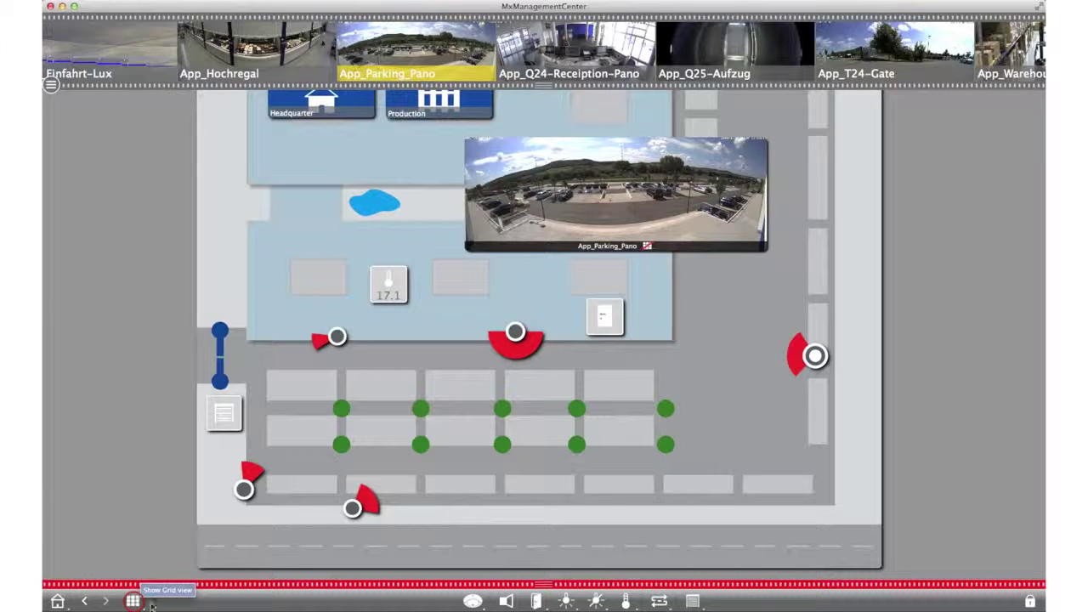
{"action": "left_click", "coordinate": [135, 601]}
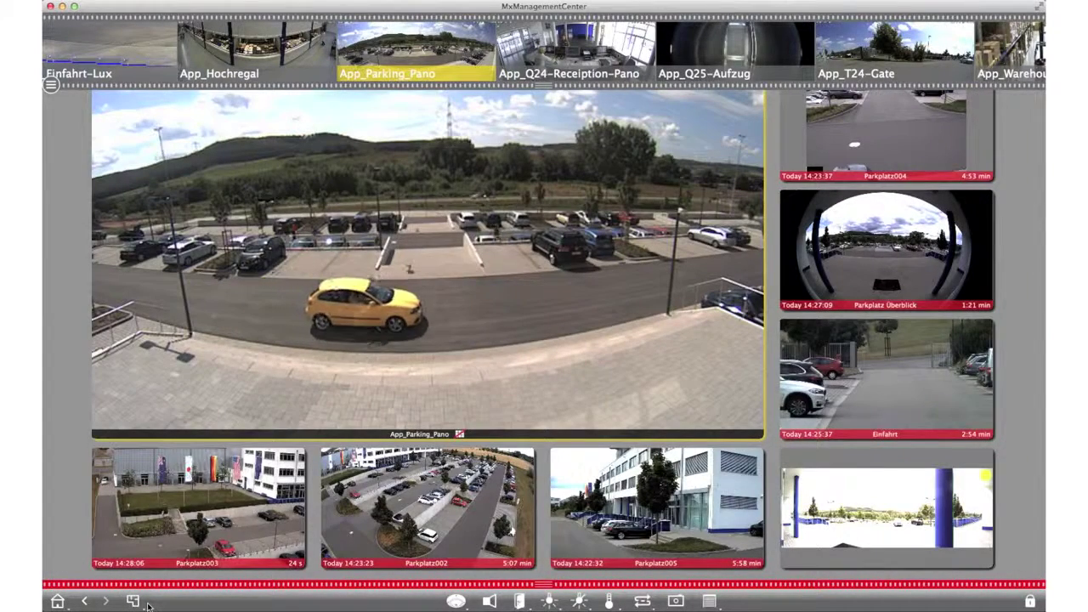
{"action": "left_click", "coordinate": [85, 601]}
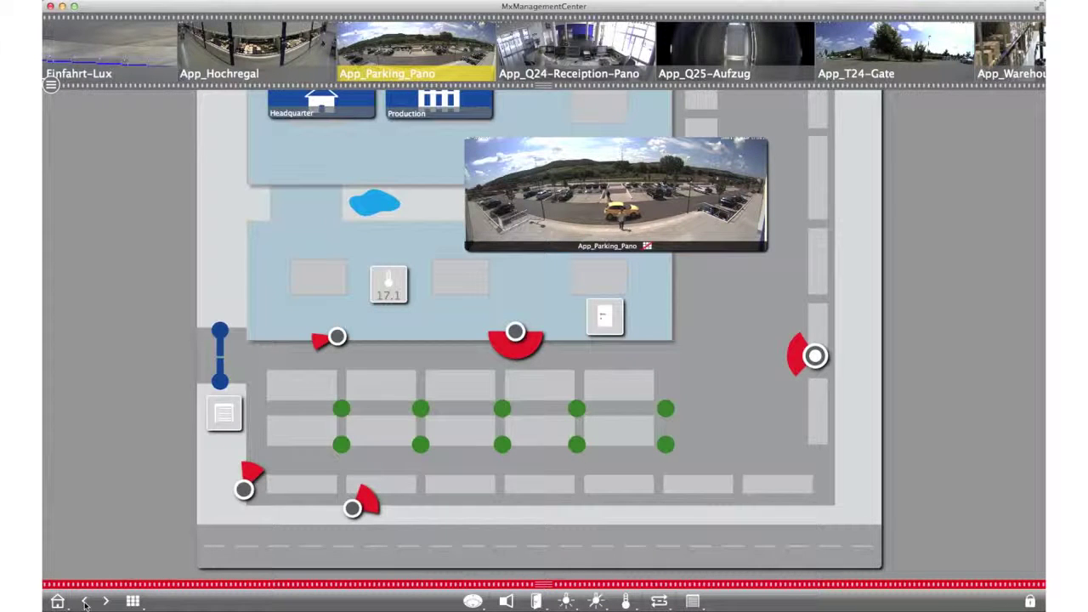
{"action": "left_click", "coordinate": [57, 601]}
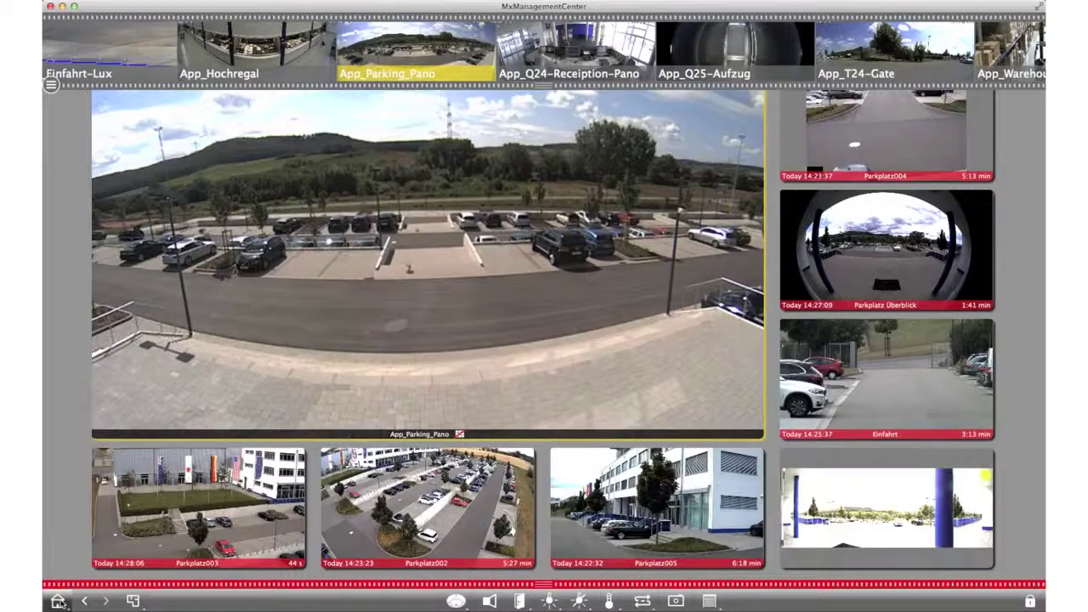
Step: Save the current Parking grid as the Home view and return to it from the previously opened Graphic view
{"action": "left_click", "coordinate": [58, 601]}
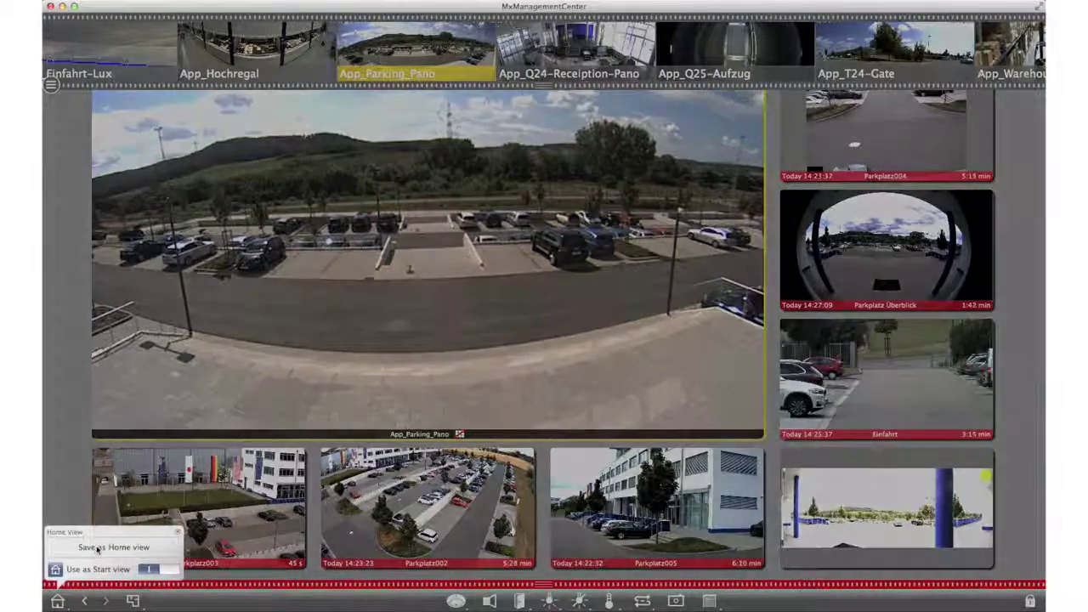
{"action": "left_click", "coordinate": [95, 549]}
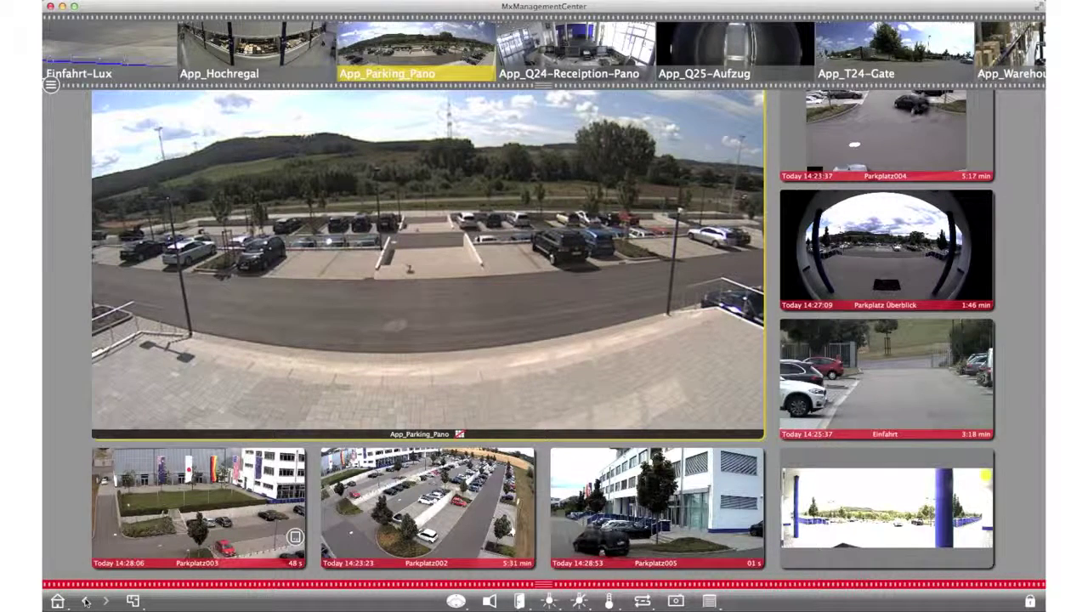
{"action": "left_click", "coordinate": [86, 601]}
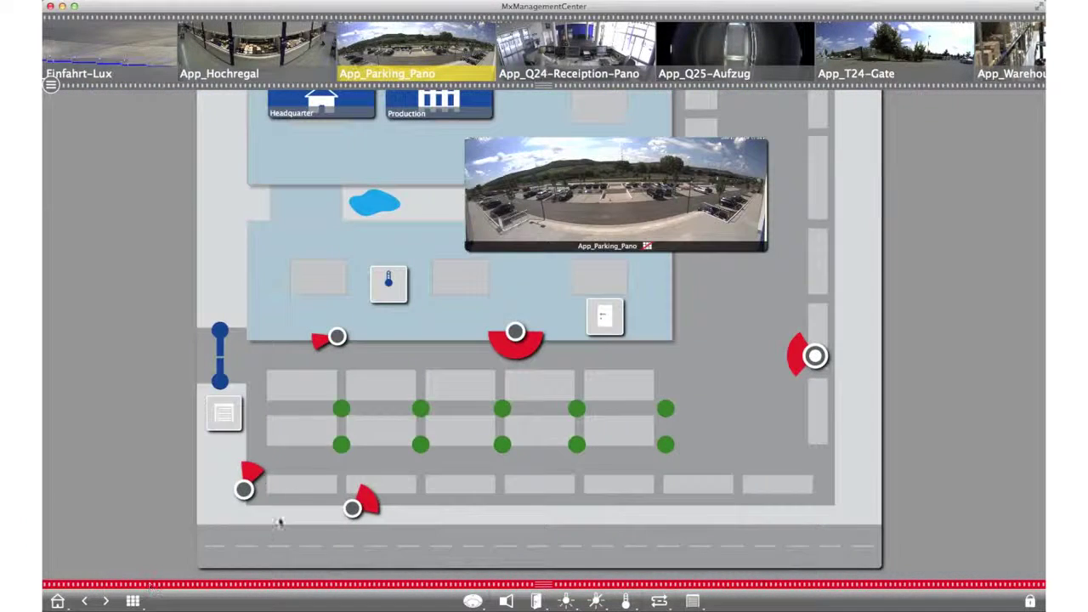
{"action": "left_click", "coordinate": [58, 601]}
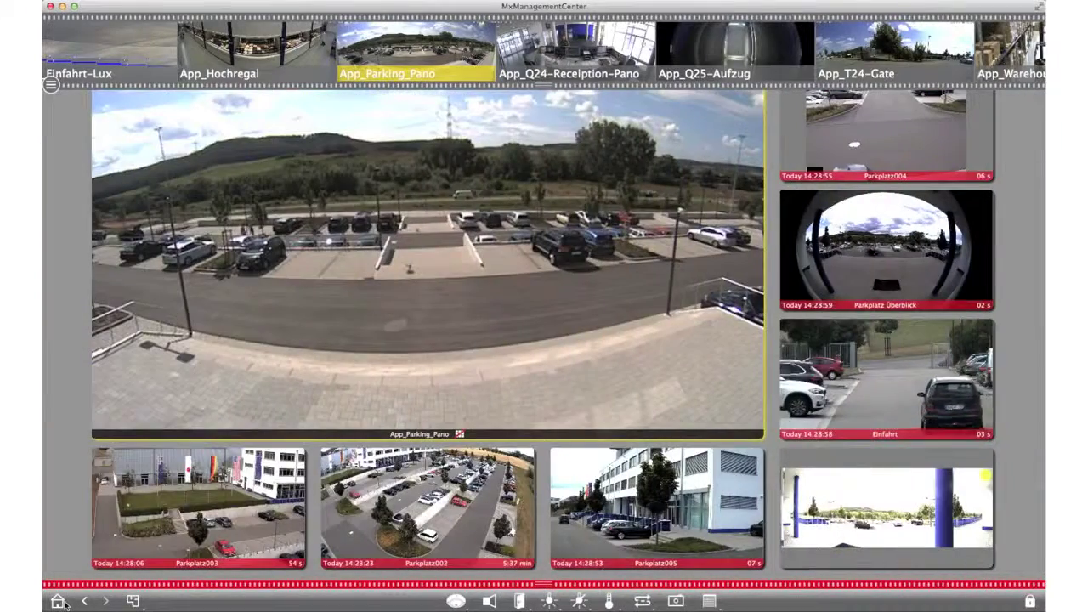
{"action": "right_click", "coordinate": [60, 602]}
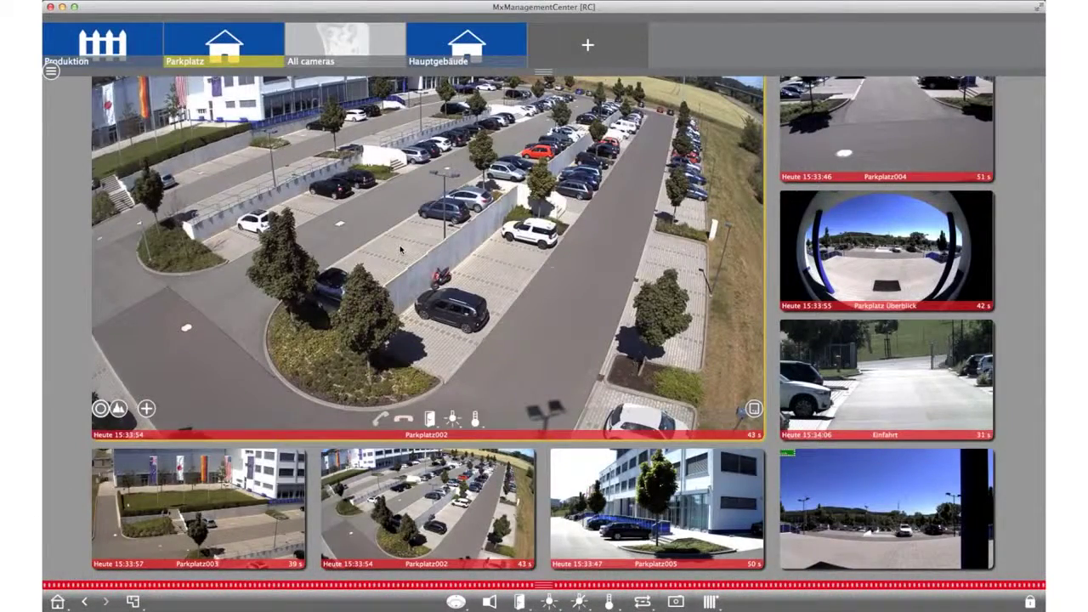
Step: Show the Parkplatz002 camera image in full screen and return to the grid
{"action": "double_click", "coordinate": [401, 249]}
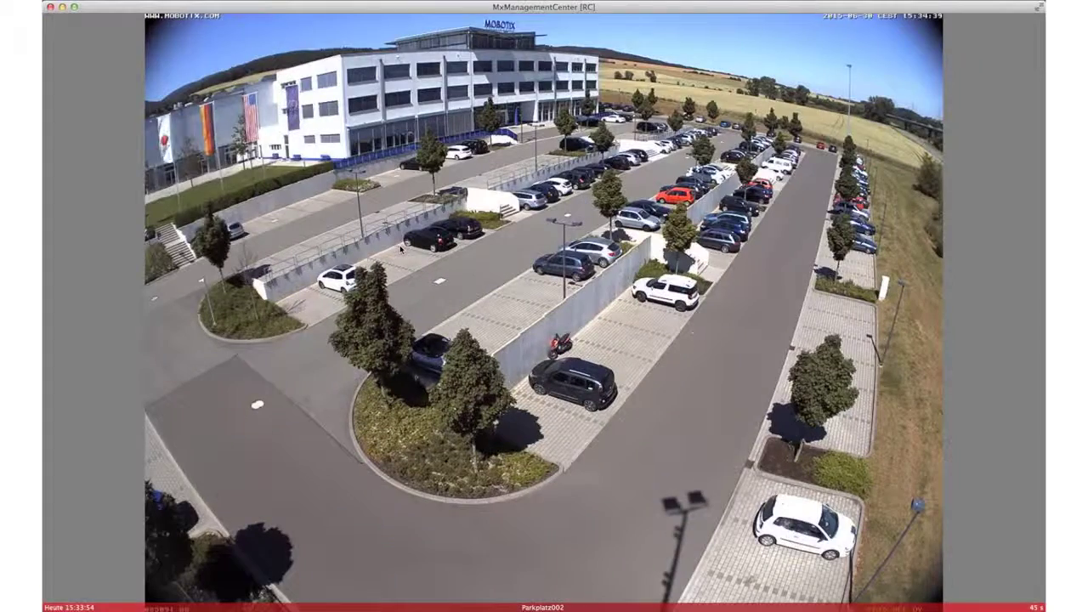
{"action": "double_click", "coordinate": [455, 253]}
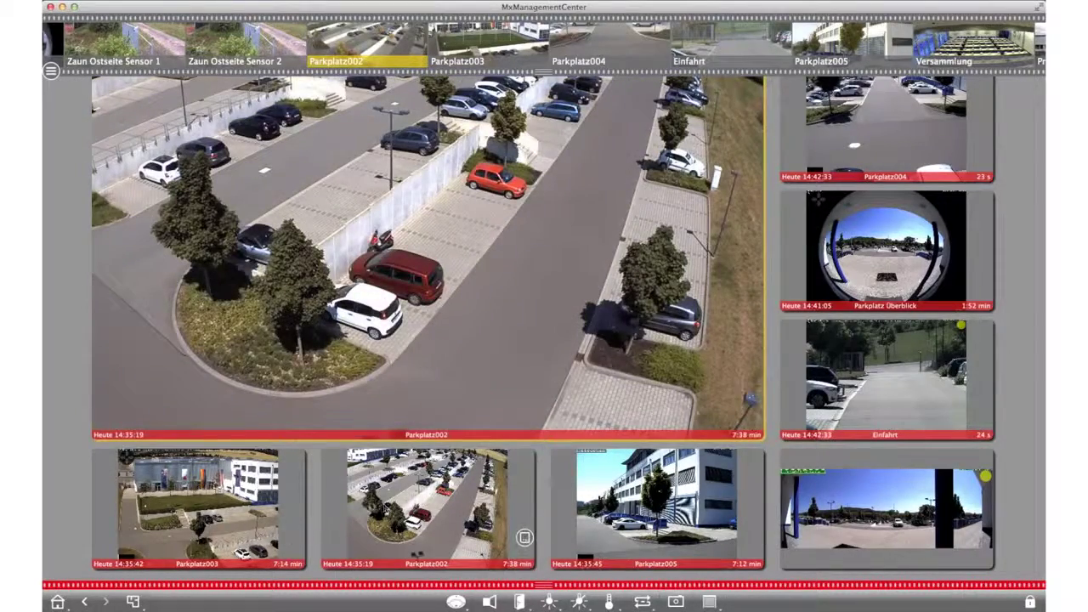
Step: Show the Zaun Ostseite Sensor 2 camera in the large focus window and return the focus to Parkplatz002
{"action": "left_click", "coordinate": [238, 510]}
{"action": "left_click_drag", "start_coordinate": [253, 44], "coordinate": [274, 199]}
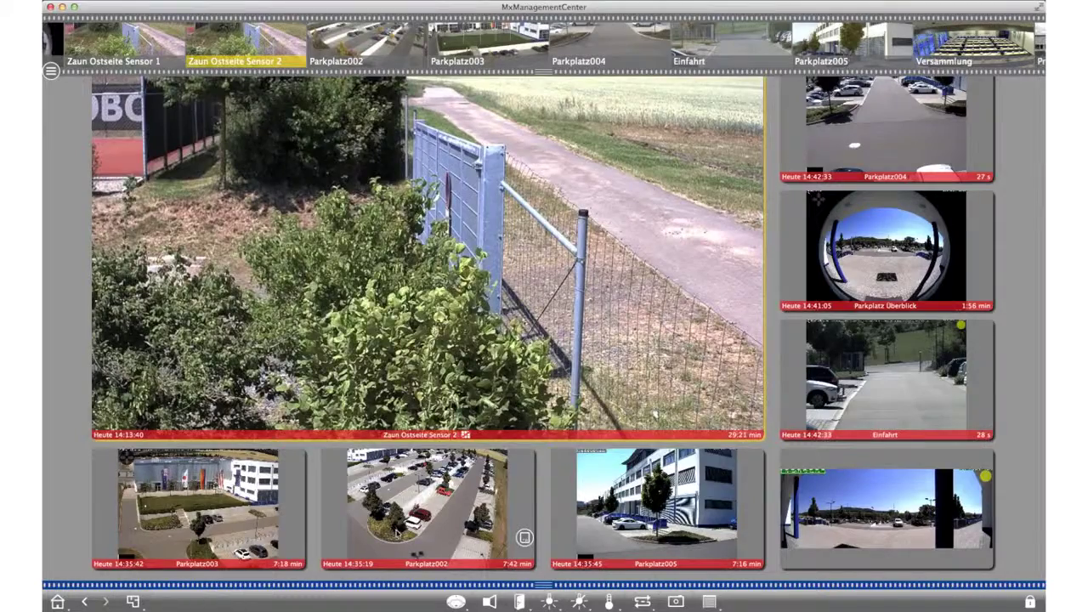
{"action": "left_click", "coordinate": [425, 501]}
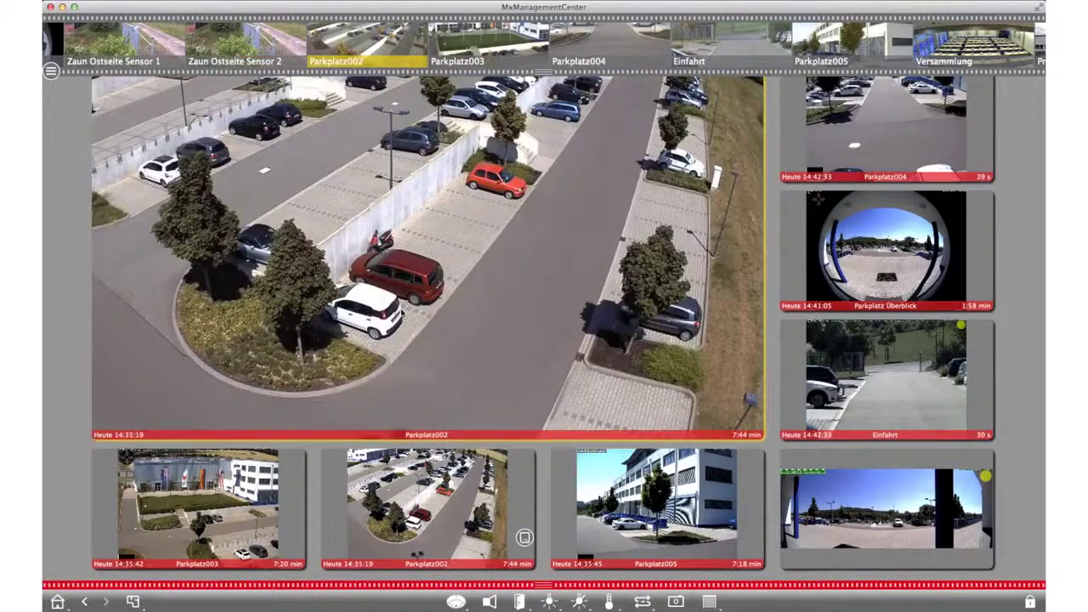
Step: Zoom into the parked cars in the Parkplatz002 focus image and zoom back out
{"action": "mouse_move", "coordinate": [419, 427]}
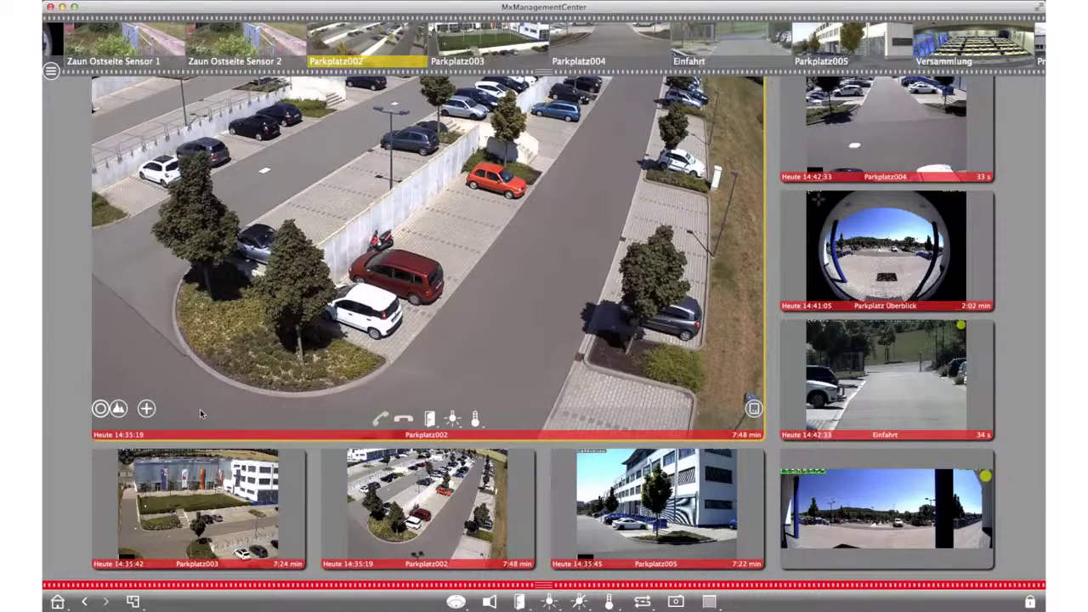
{"action": "left_click", "coordinate": [149, 409]}
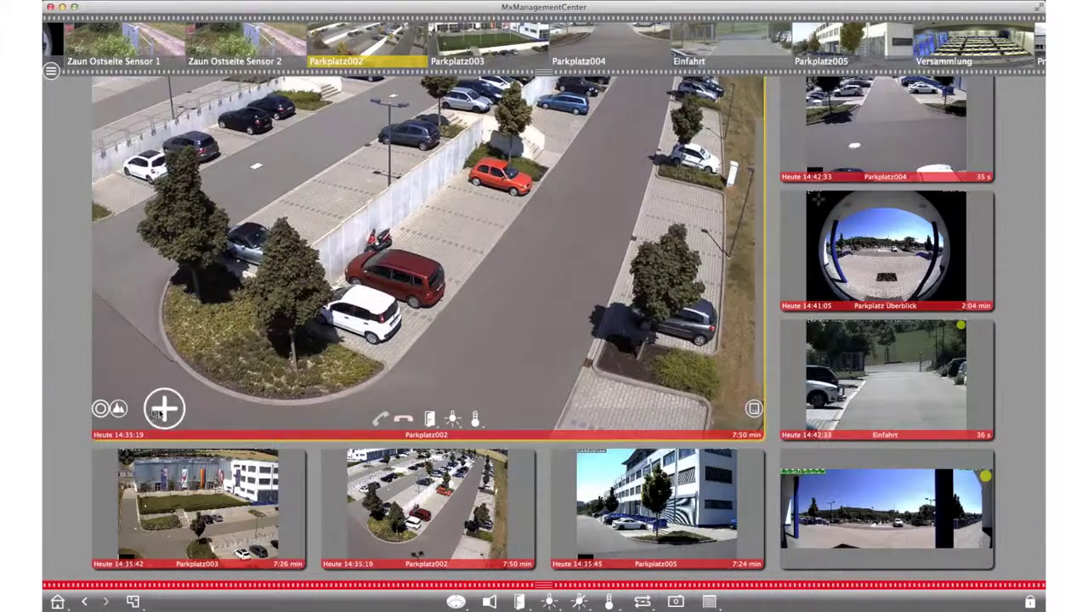
{"action": "left_click_drag", "start_coordinate": [240, 414], "coordinate": [157, 411]}
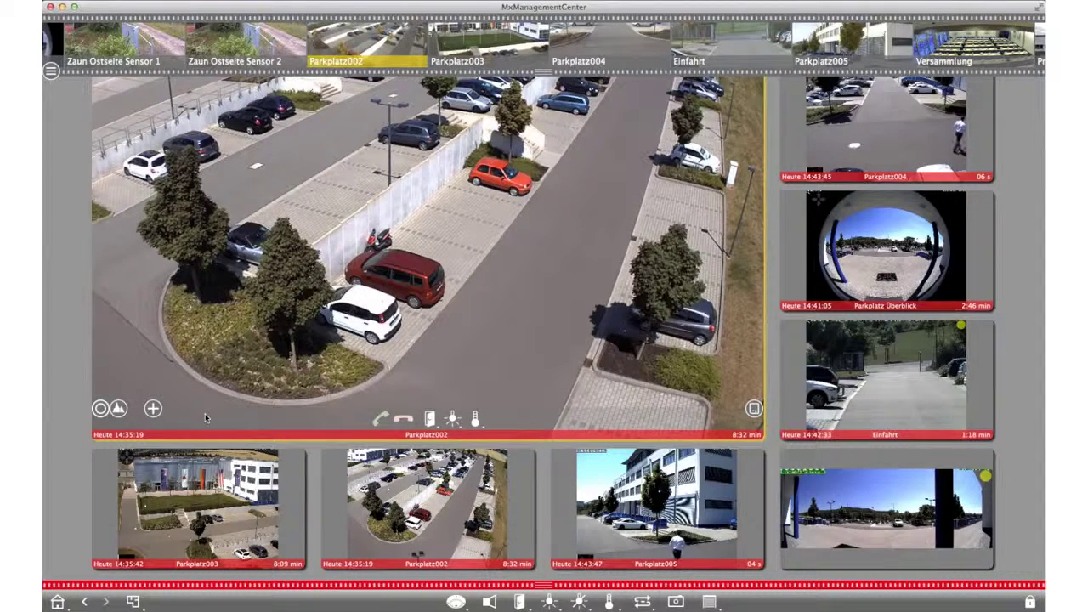
{"action": "left_click", "coordinate": [158, 412]}
{"action": "left_click_drag", "start_coordinate": [159, 414], "coordinate": [324, 418]}
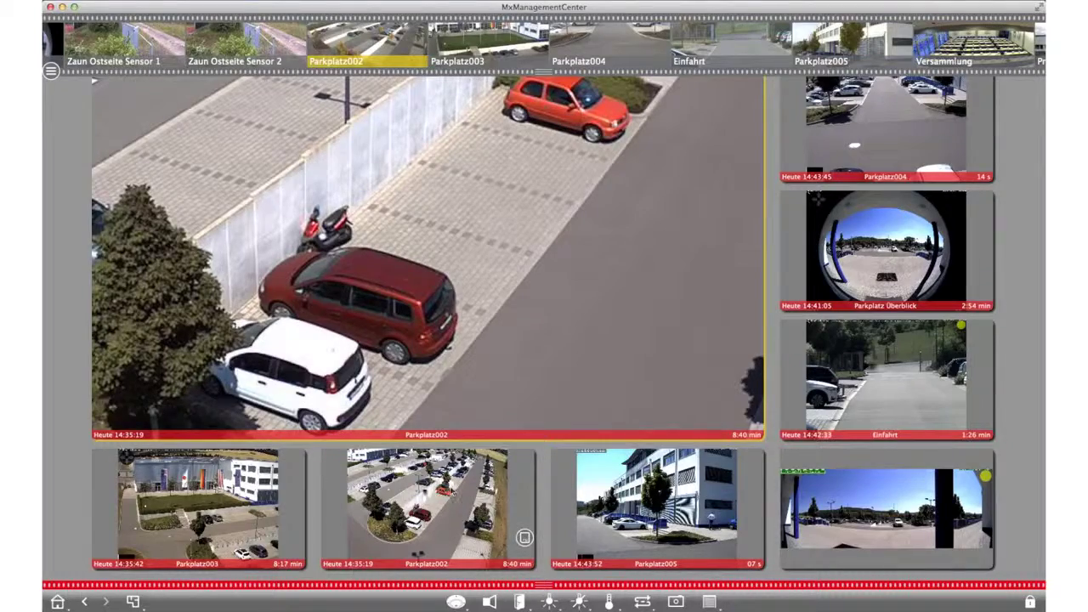
{"action": "left_click_drag", "start_coordinate": [325, 415], "coordinate": [146, 415]}
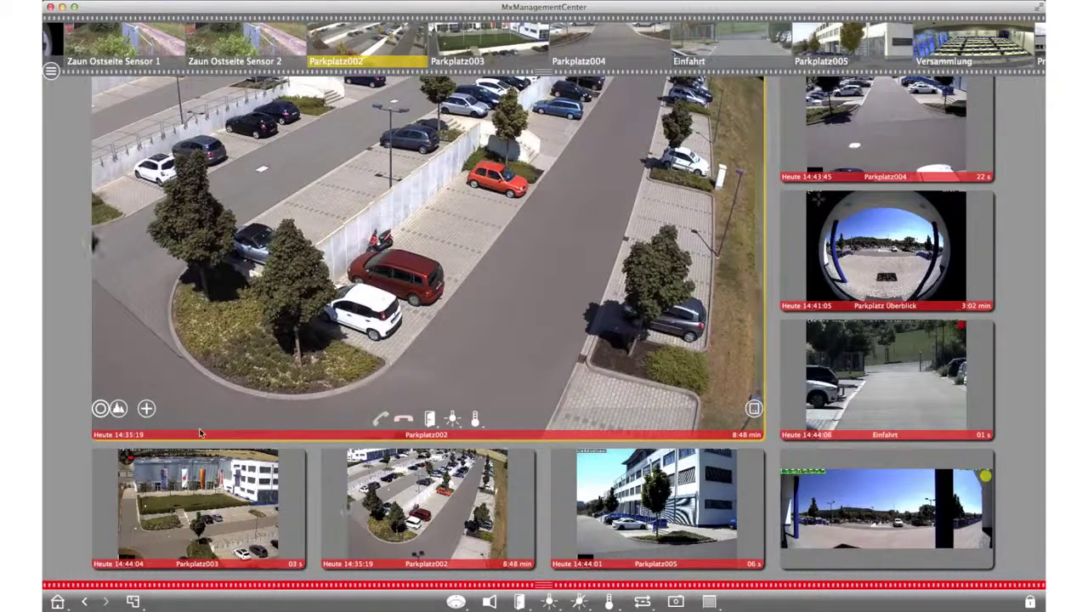
Step: Zoom into the Parkplatz002 image, pan it with the virtual joystick toward the white and red cars, and zoom back out
{"action": "left_click", "coordinate": [146, 409]}
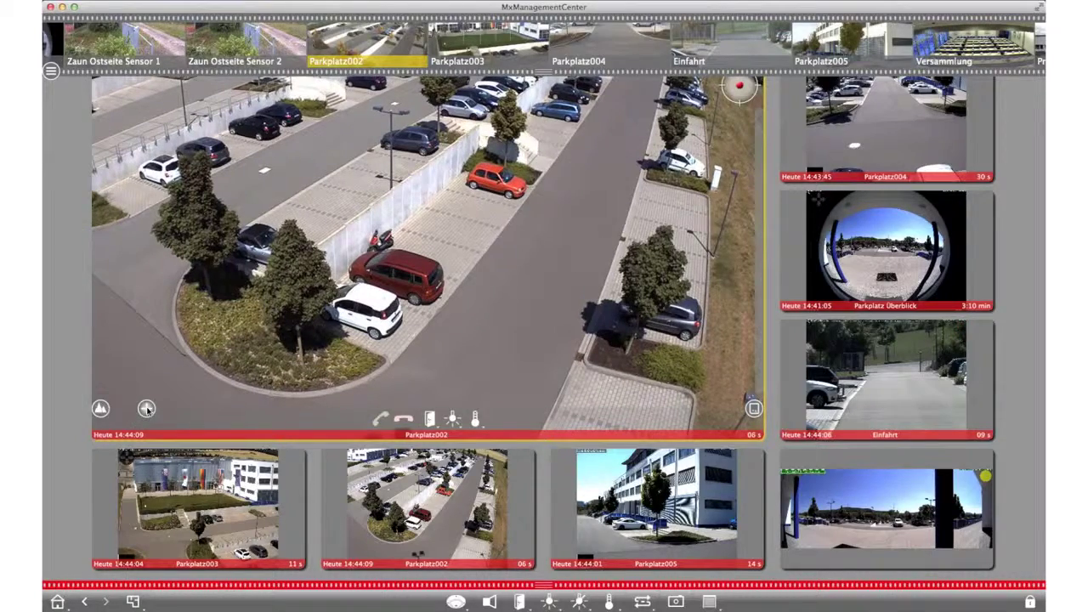
{"action": "left_click_drag", "start_coordinate": [159, 410], "coordinate": [309, 408]}
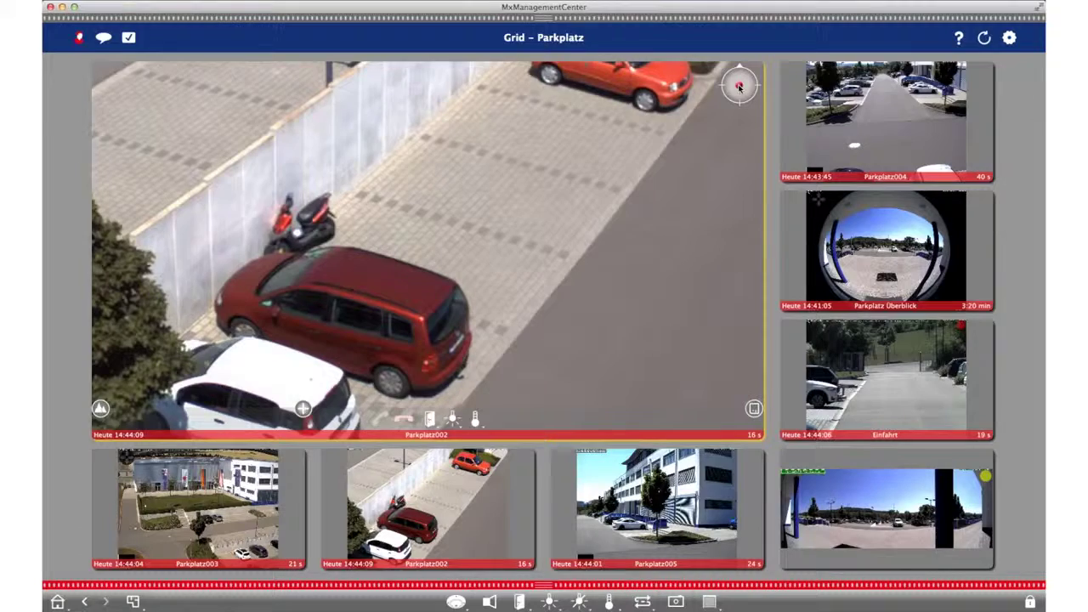
{"action": "mouse_move", "coordinate": [736, 90]}
{"action": "left_mouse_down"}
{"action": "mouse_move", "coordinate": [740, 82]}
{"action": "mouse_move", "coordinate": [729, 91]}
{"action": "left_mouse_up"}
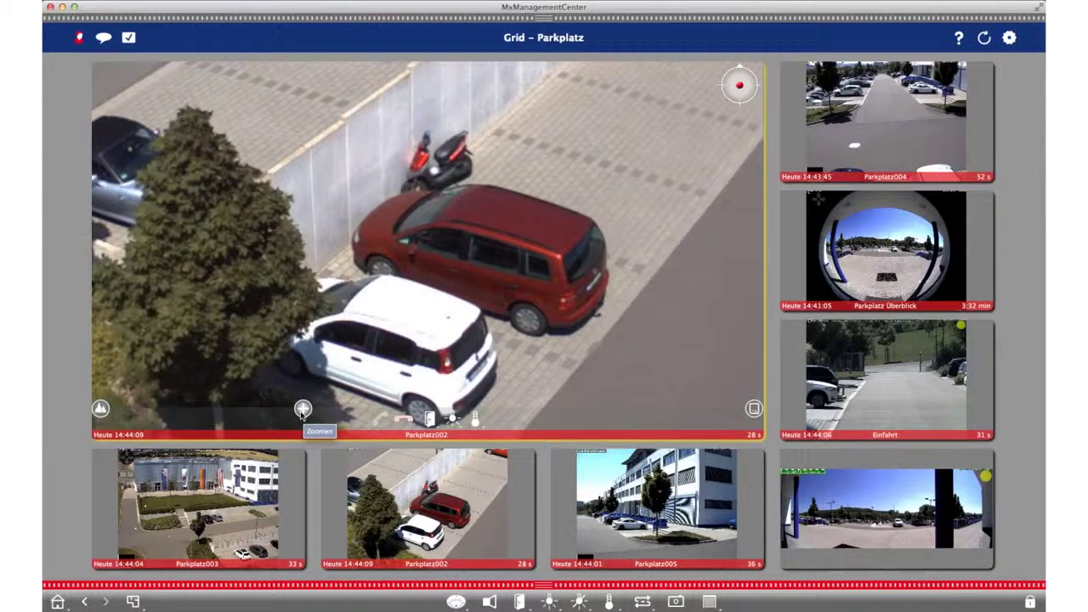
{"action": "left_click_drag", "start_coordinate": [303, 409], "coordinate": [109, 408]}
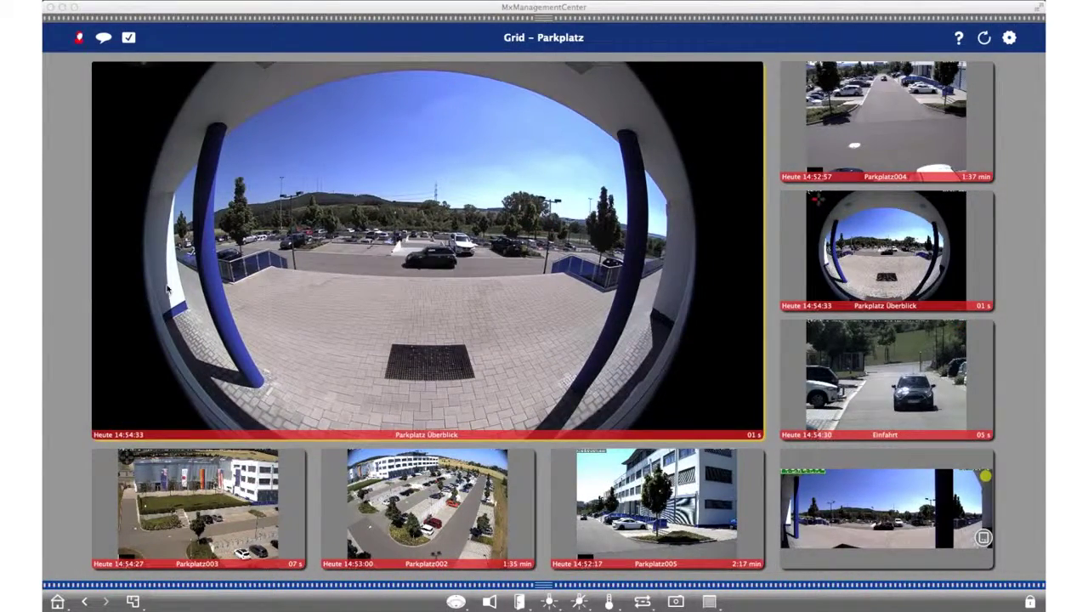
Step: Turn on distortion correction for the Parkplatz Überblick image and switch its display mode from single to quad and double panorama
{"action": "mouse_move", "coordinate": [104, 306]}
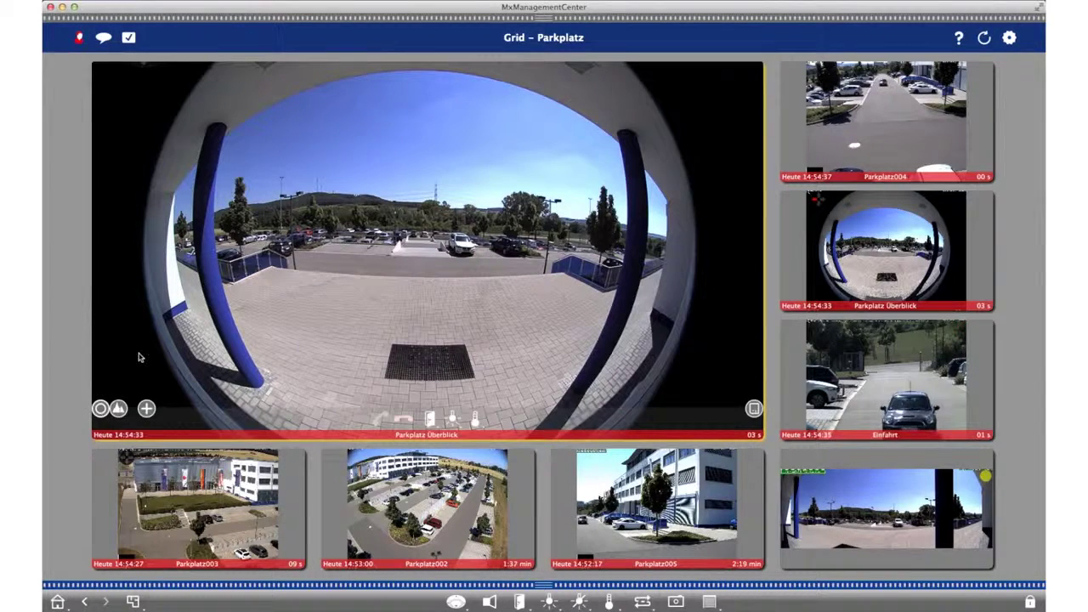
{"action": "left_click", "coordinate": [101, 409]}
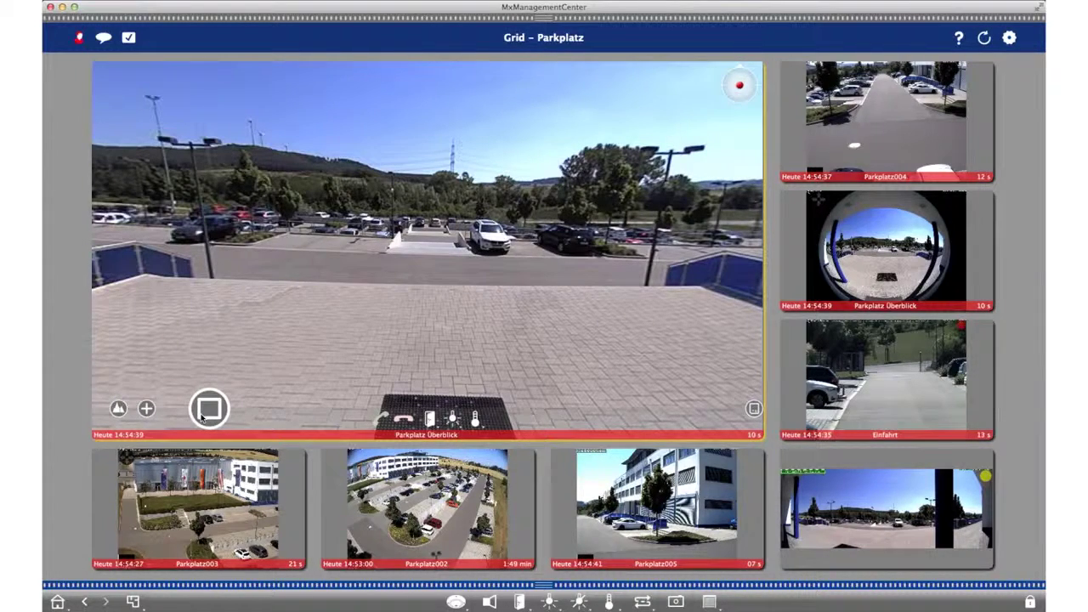
{"action": "left_click", "coordinate": [204, 411]}
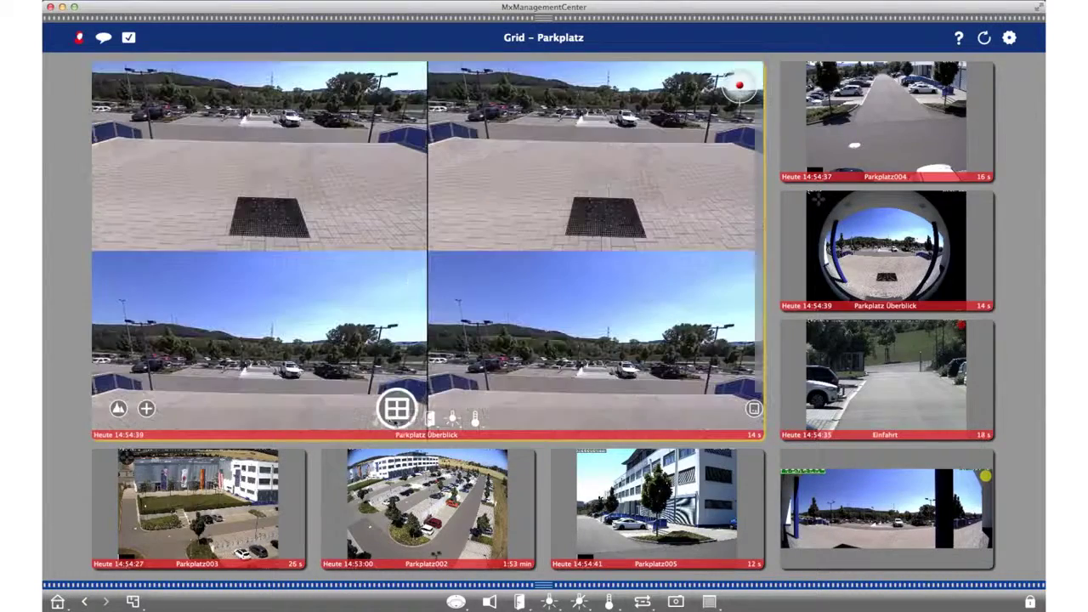
{"action": "left_click", "coordinate": [379, 418]}
{"action": "left_click", "coordinate": [407, 417]}
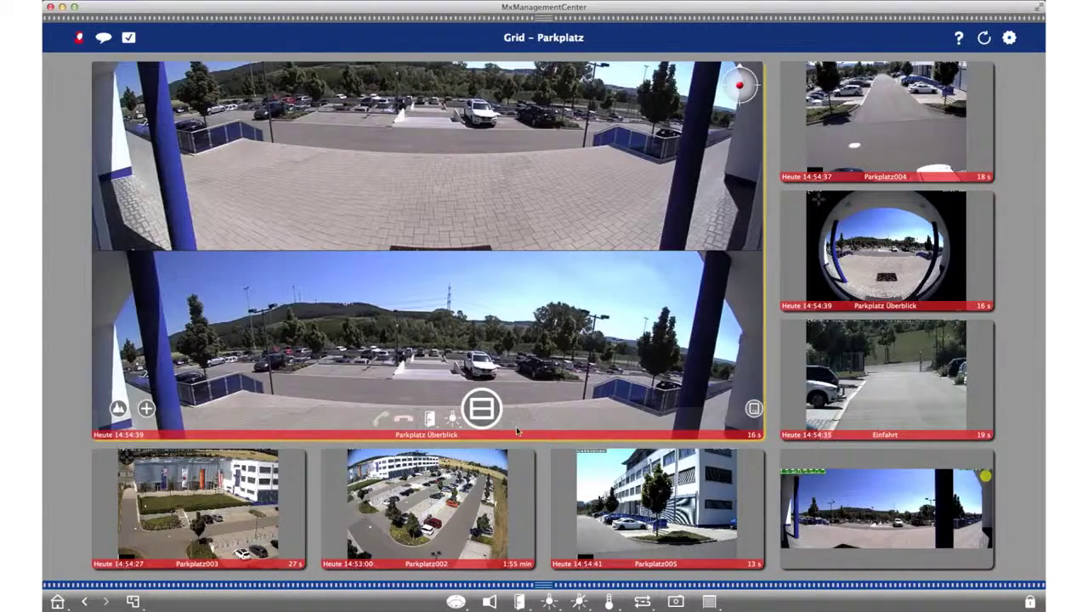
Step: Switch Parkplatz Überblick to the last correction mode, tilt the image down toward the floor mat, and return to single-image display
{"action": "left_click_drag", "start_coordinate": [528, 410], "coordinate": [728, 417]}
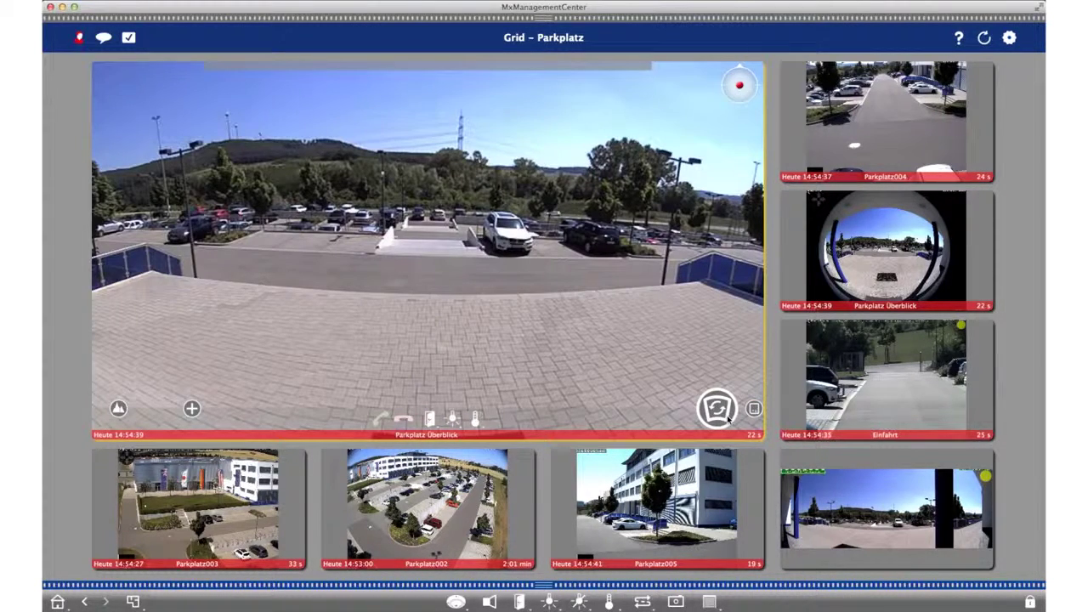
{"action": "left_click_drag", "start_coordinate": [483, 376], "coordinate": [473, 347]}
{"action": "left_click_drag", "start_coordinate": [703, 409], "coordinate": [211, 409]}
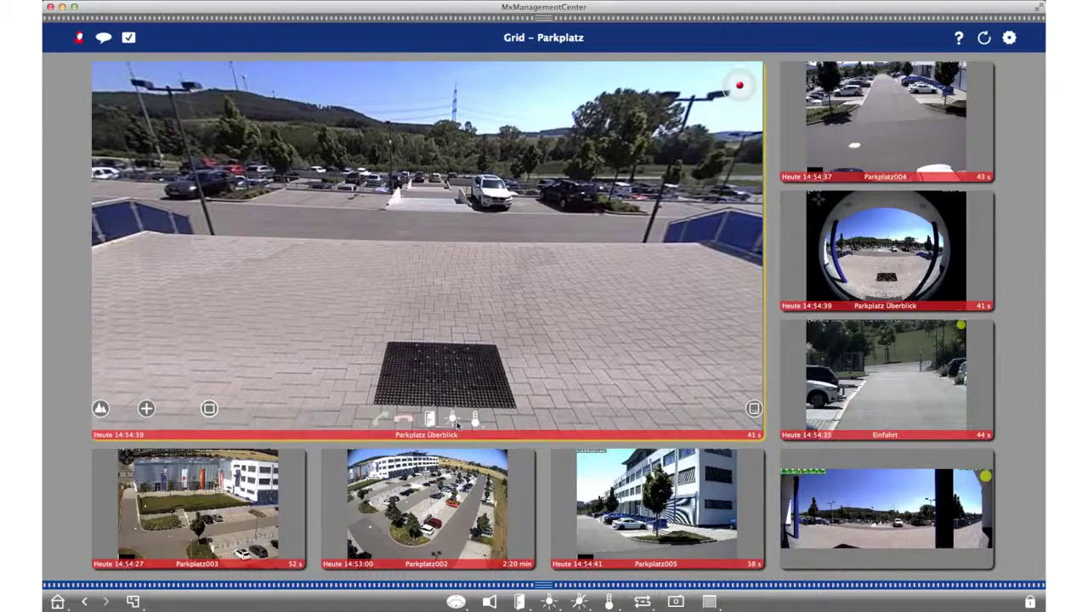
Step: Show the temperature chart of the Parkplatz Überblick camera and close it again
{"action": "left_click", "coordinate": [474, 420]}
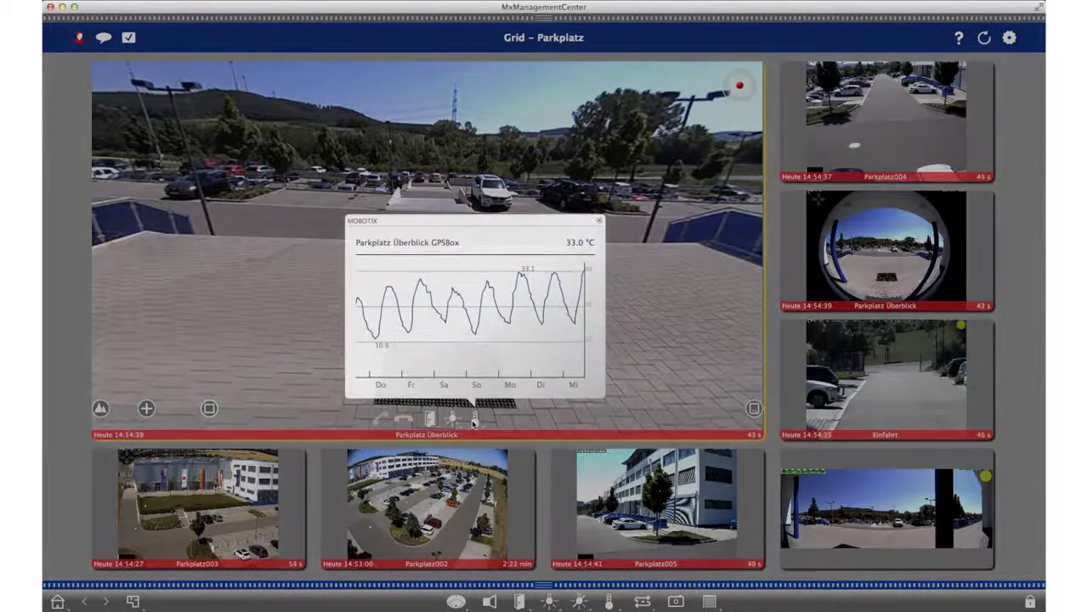
{"action": "left_click", "coordinate": [474, 422]}
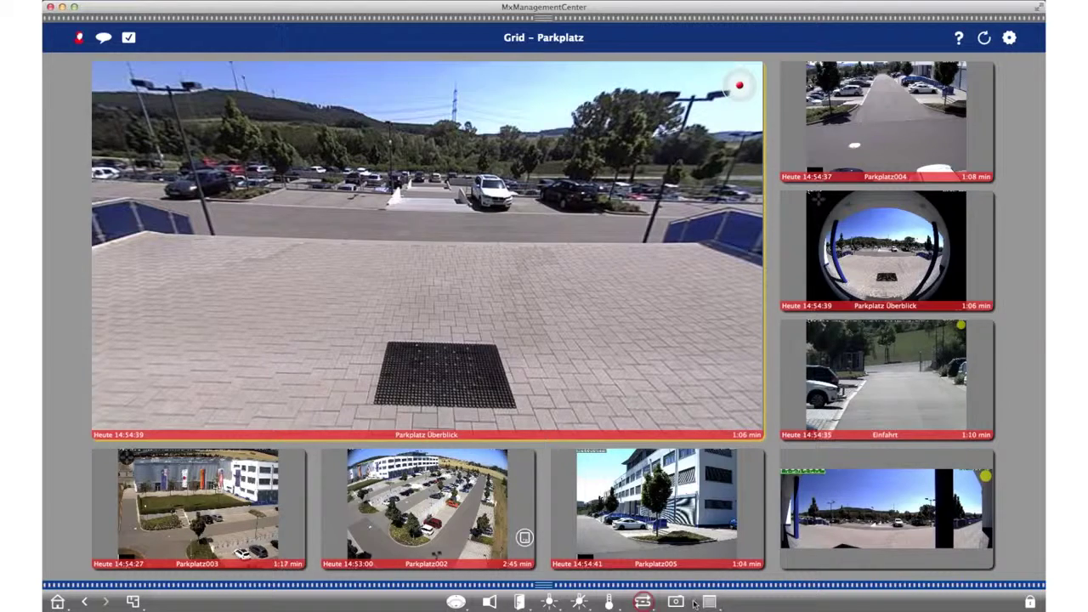
Step: Start the automatic camera sequence in the focus window and take a snapshot while Einfahrt is displayed
{"action": "left_click", "coordinate": [643, 602]}
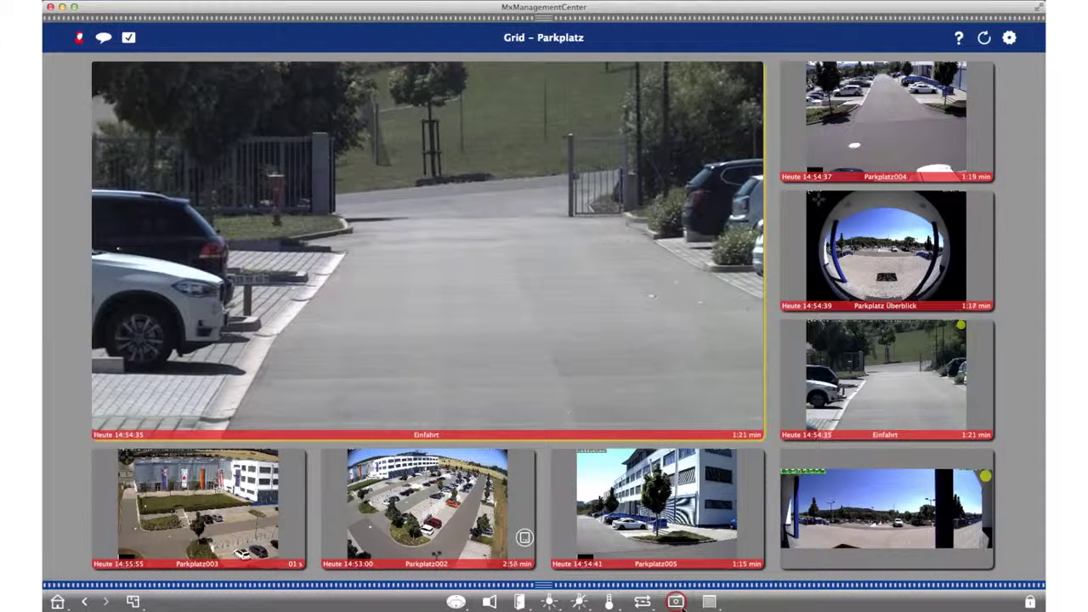
{"action": "left_click", "coordinate": [677, 602]}
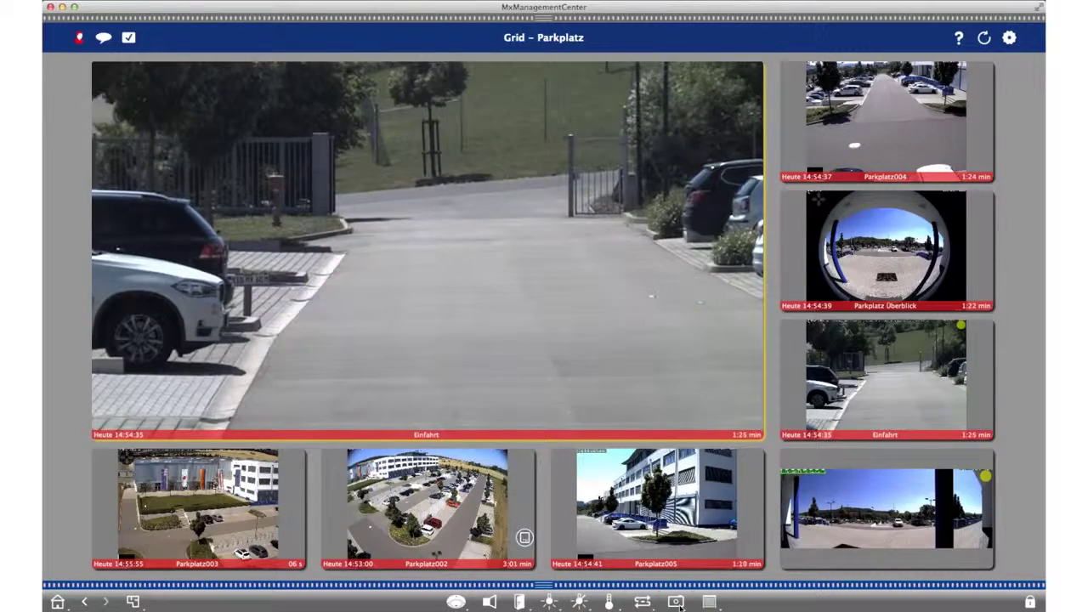
Step: Switch to the Graphic view of Parkplatz and detach the Einfahrt camera preview as a separate window beside the buildings
{"action": "left_click", "coordinate": [133, 602]}
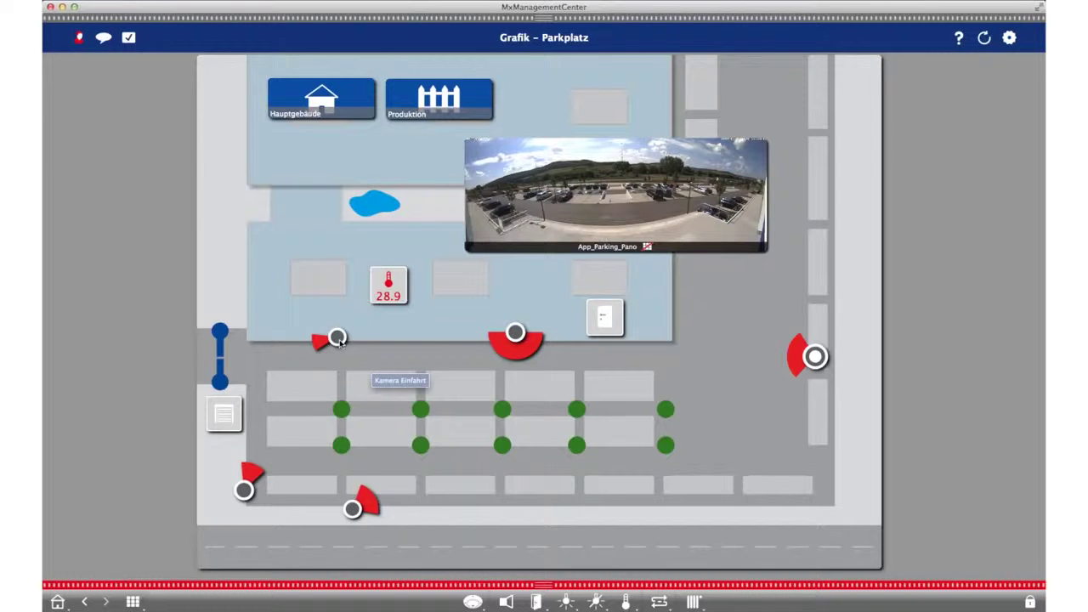
{"action": "mouse_move", "coordinate": [339, 341]}
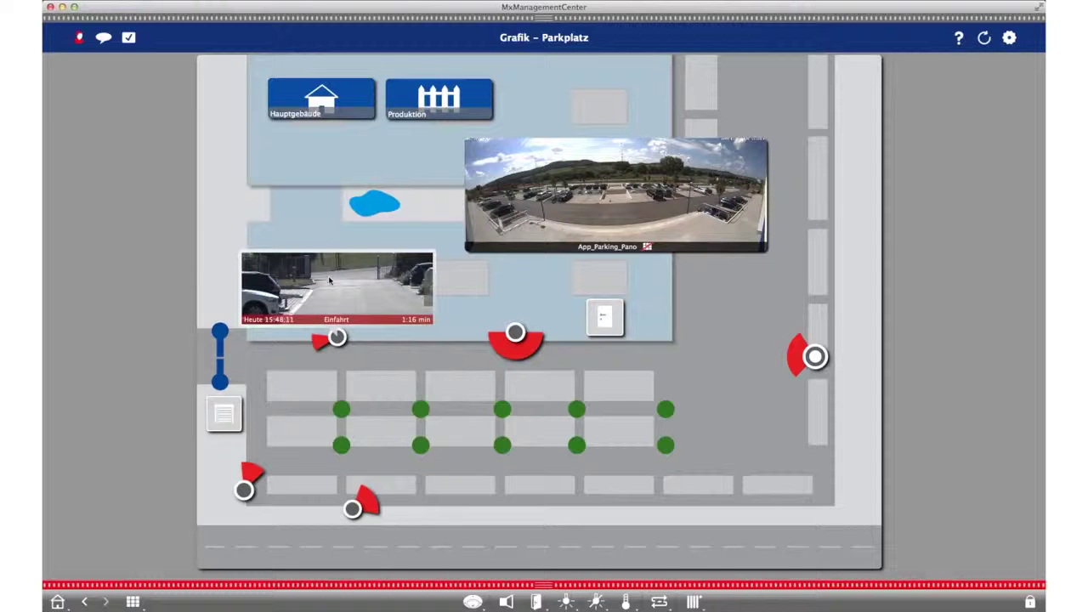
{"action": "left_click_drag", "start_coordinate": [330, 281], "coordinate": [103, 154]}
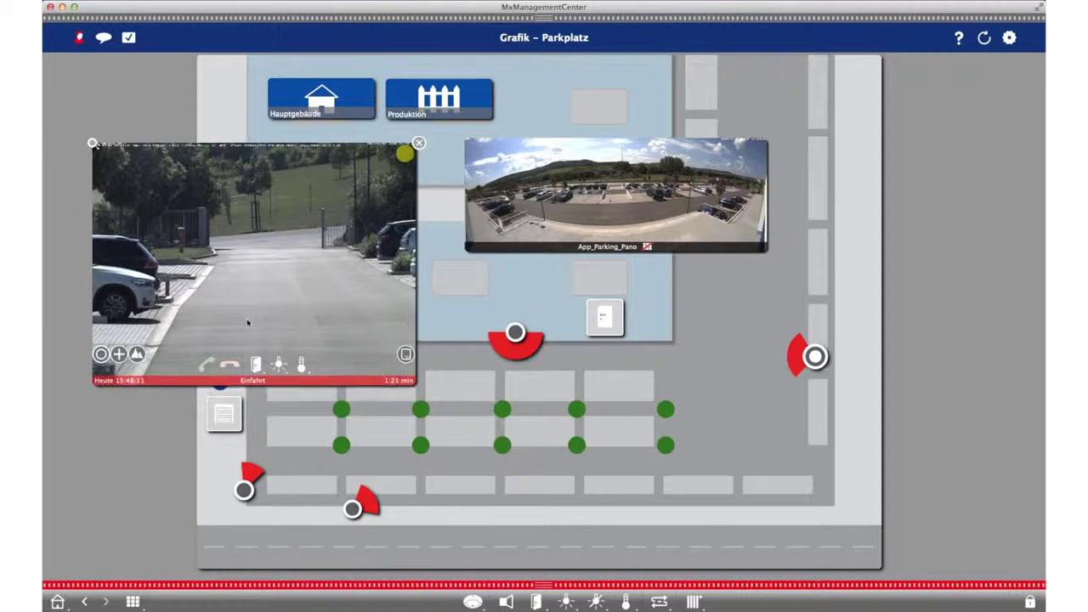
Step: Shrink the Einfahrt camera window, move it slightly toward the buildings, and close it
{"action": "left_click_drag", "start_coordinate": [414, 387], "coordinate": [244, 251]}
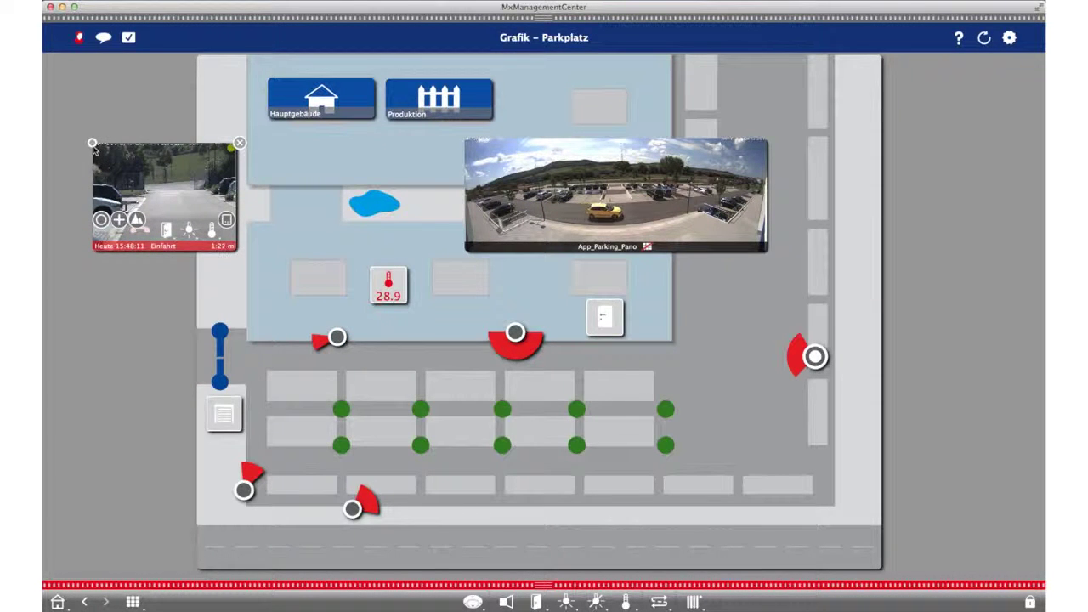
{"action": "left_click_drag", "start_coordinate": [93, 142], "coordinate": [139, 144]}
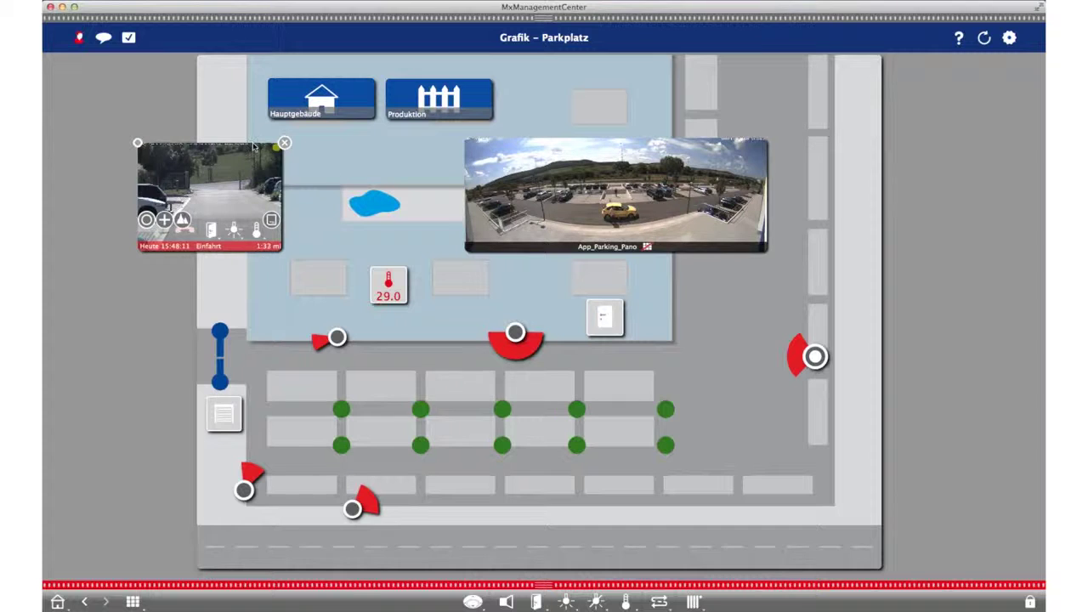
{"action": "left_click", "coordinate": [284, 143]}
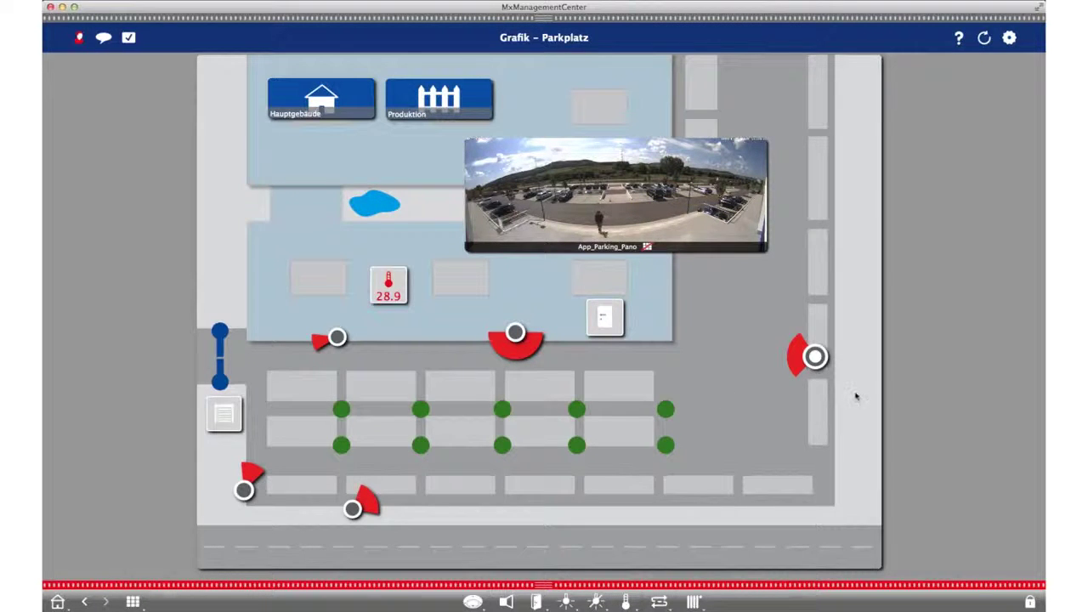
Step: Reveal the camera bar and place Zaun Ostseite Sensor 2 as an image window on the site plan
{"action": "mouse_move", "coordinate": [817, 360]}
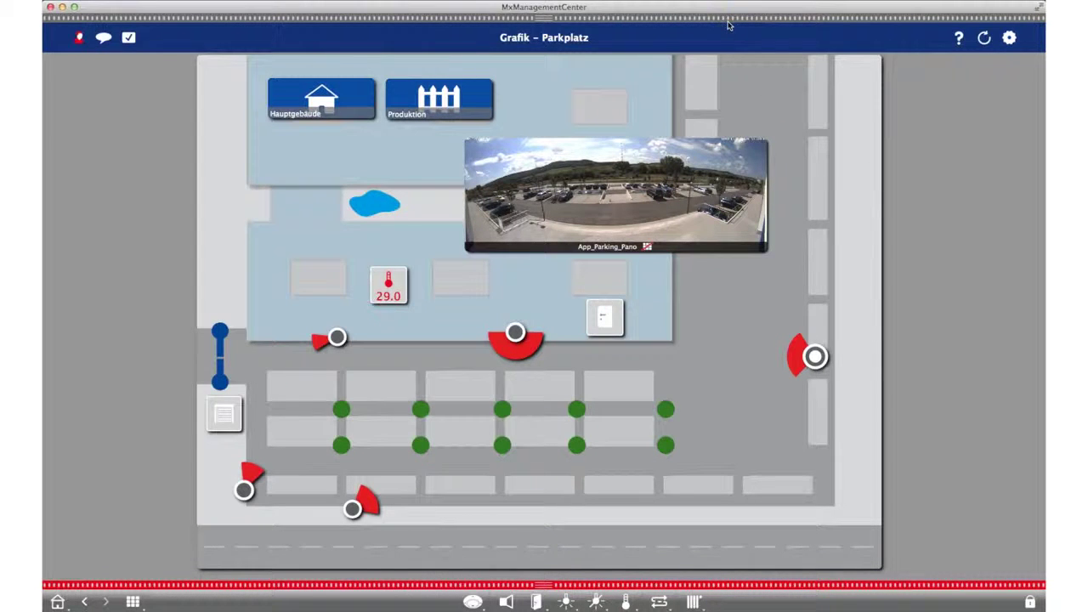
{"action": "mouse_move", "coordinate": [728, 24]}
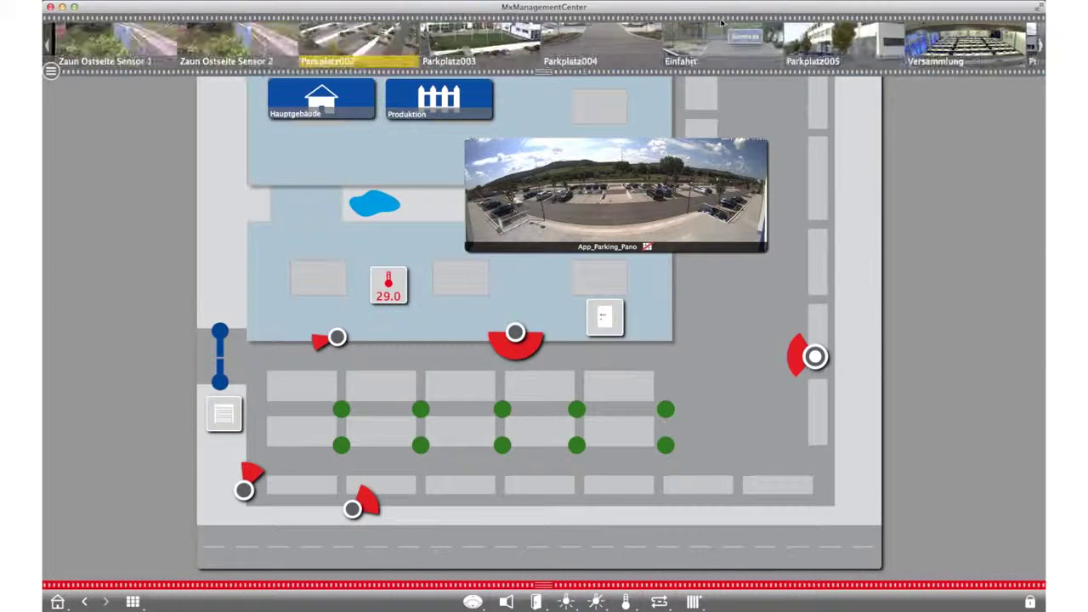
{"action": "left_click_drag", "start_coordinate": [238, 45], "coordinate": [224, 289]}
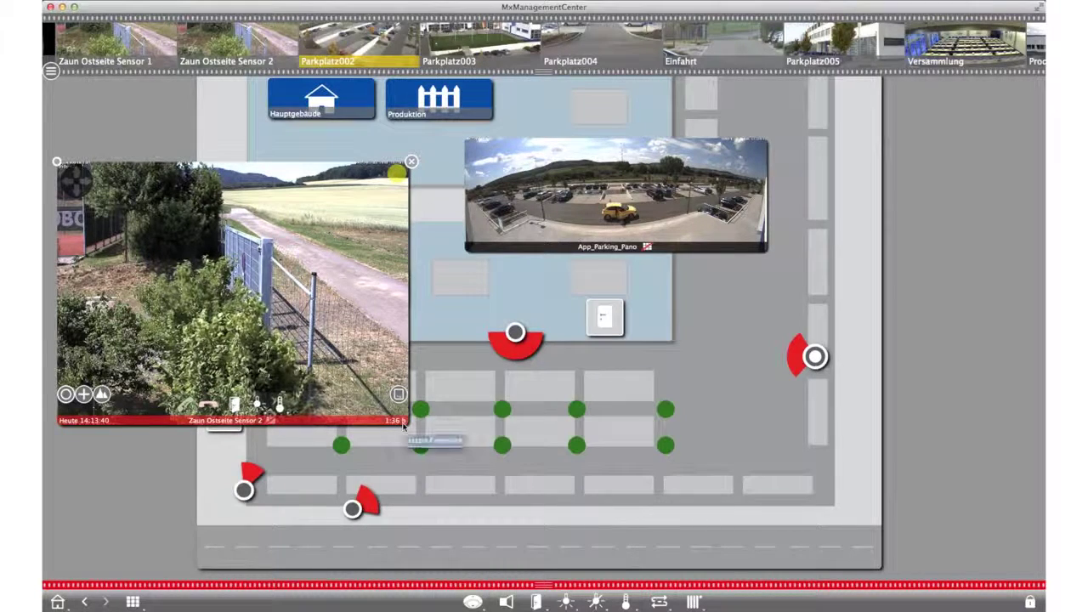
Step: Switch between the Grid and Graphic views and go back through the history to the site plan with the placed camera window
{"action": "left_click", "coordinate": [132, 602]}
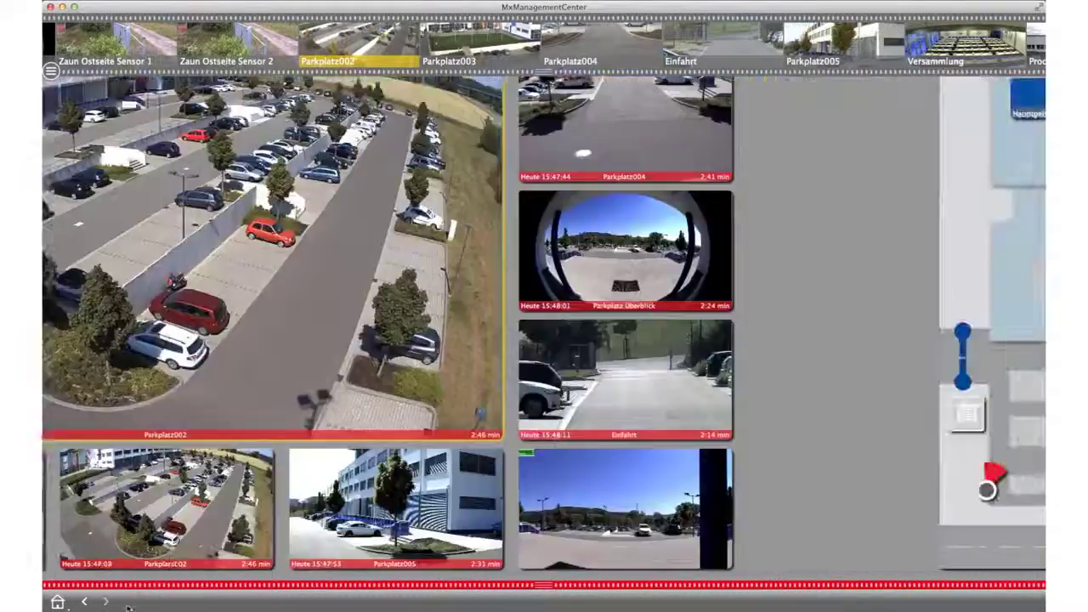
{"action": "left_click", "coordinate": [132, 602]}
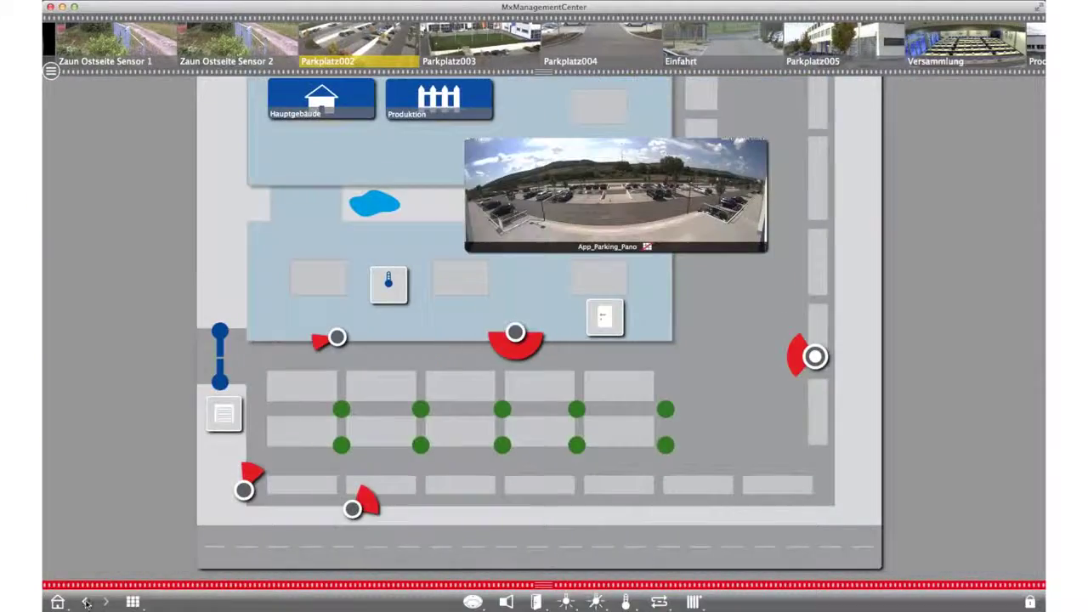
{"action": "left_click", "coordinate": [85, 603]}
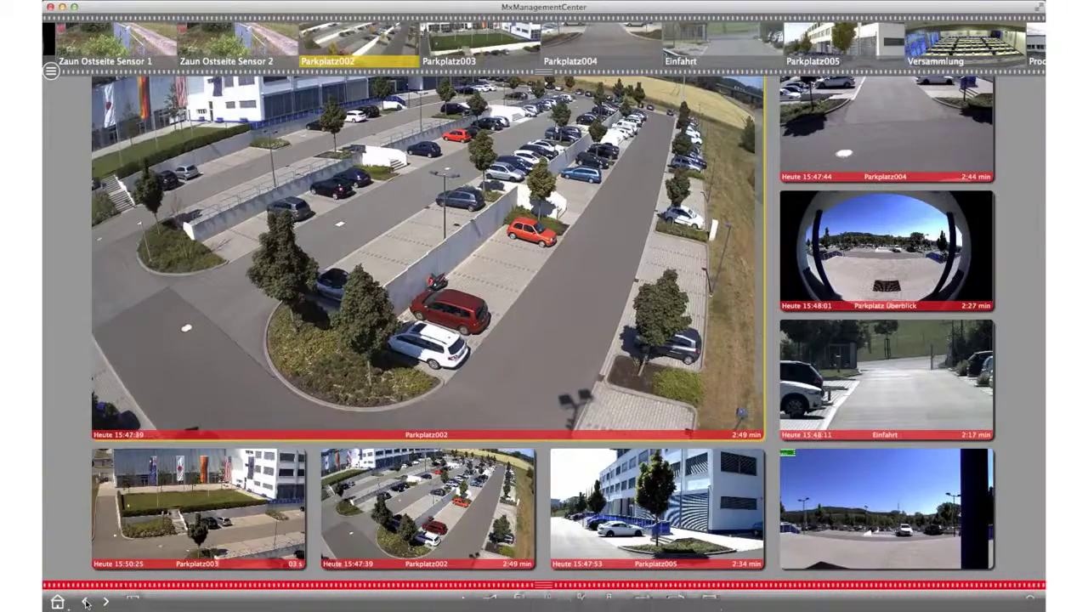
{"action": "left_click", "coordinate": [86, 603]}
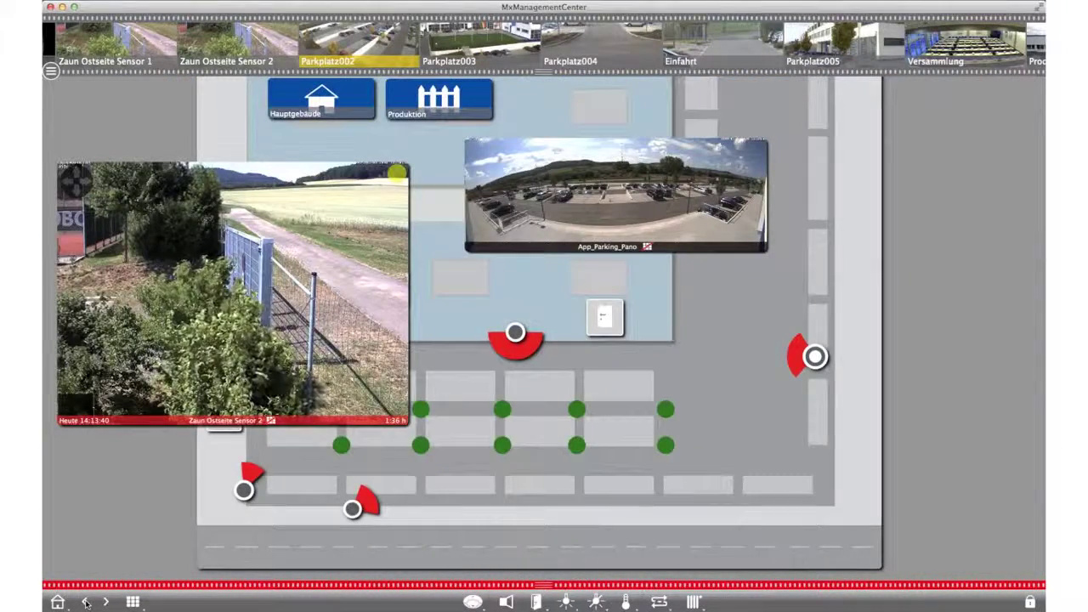
{"action": "mouse_move", "coordinate": [272, 398]}
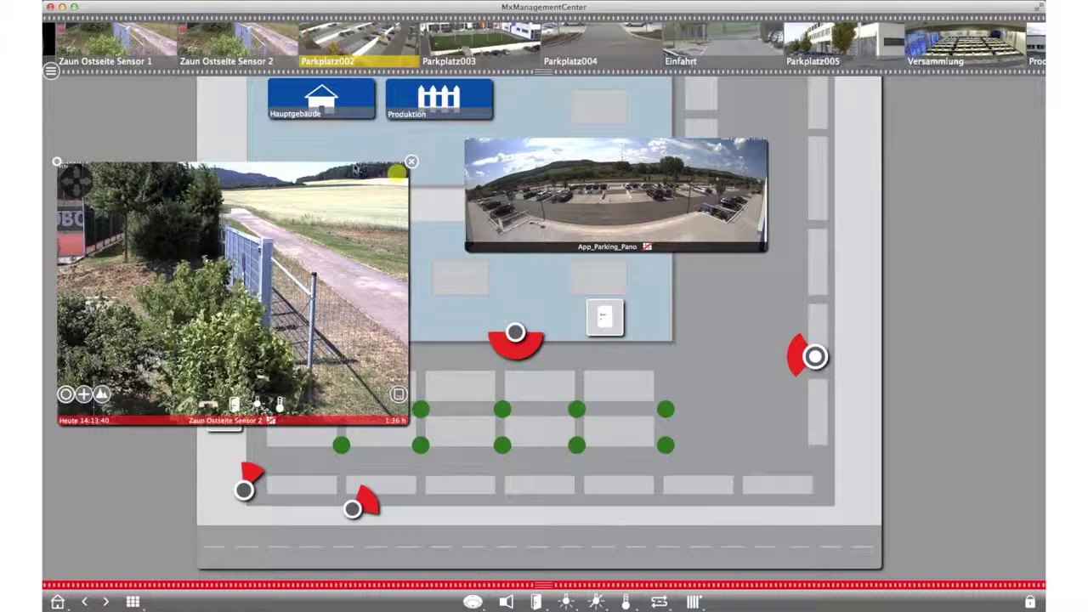
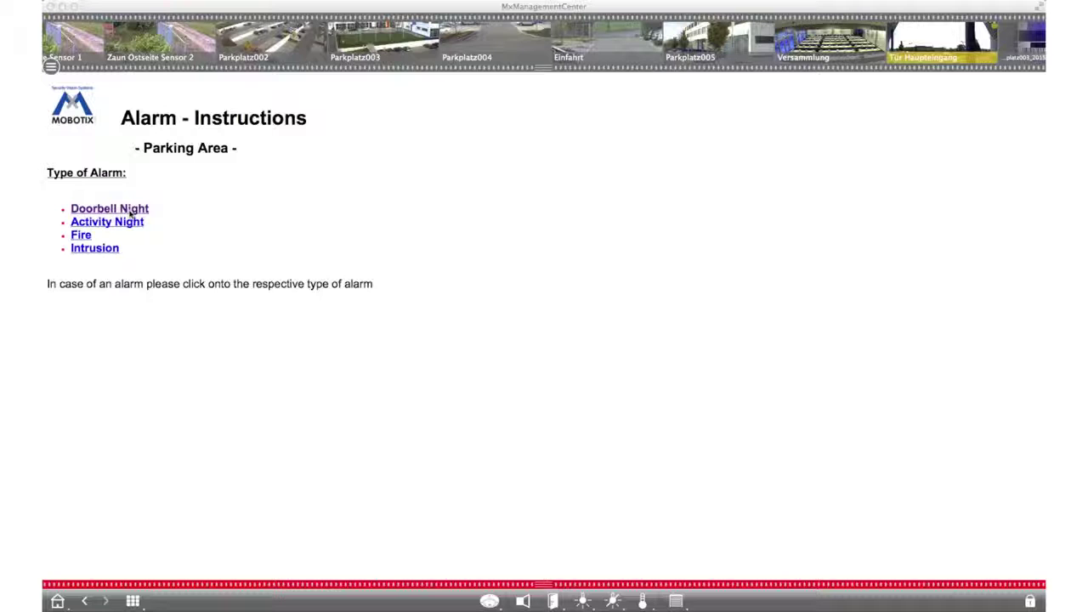
Step: View the Doorbell Night alarm instructions for the parking area and return to the list of alarm types
{"action": "left_click", "coordinate": [132, 213]}
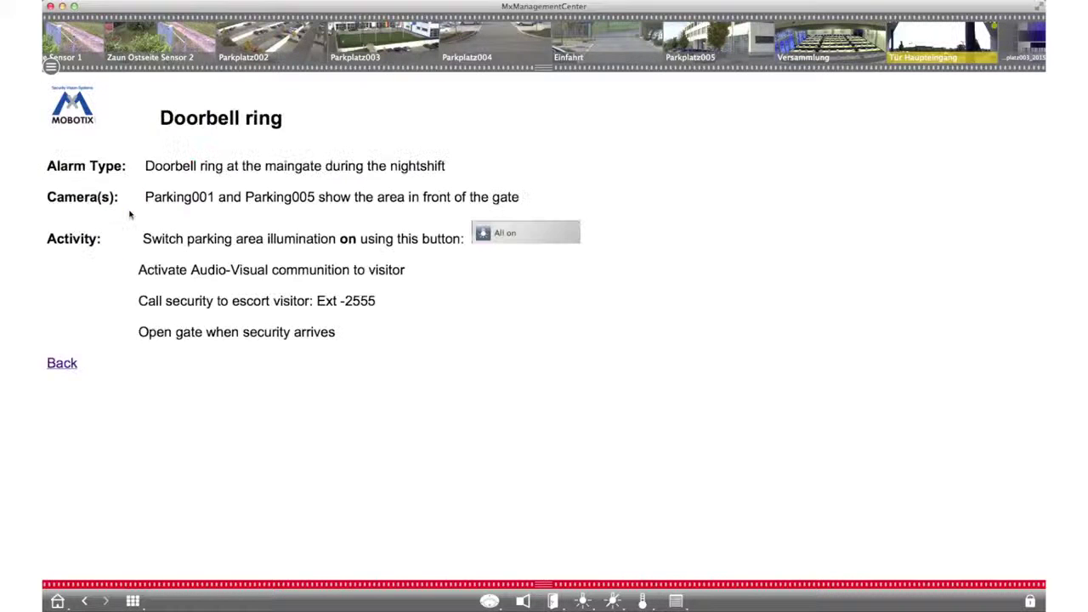
{"action": "left_click", "coordinate": [62, 364]}
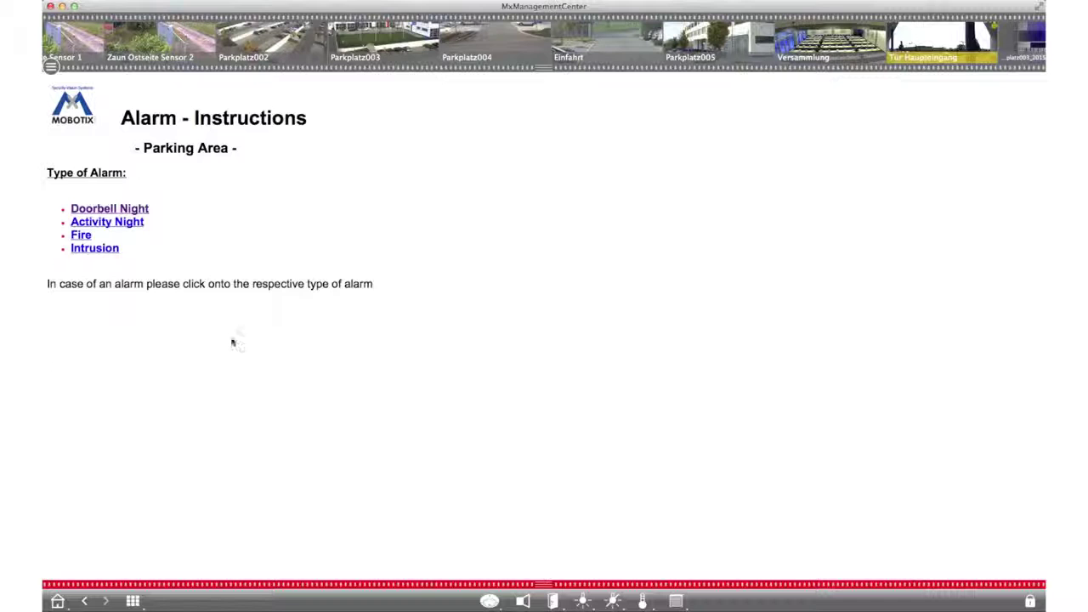
Step: Show the live image of the Tür Haupteingang camera and zoom it out slightly
{"action": "left_click", "coordinate": [901, 42]}
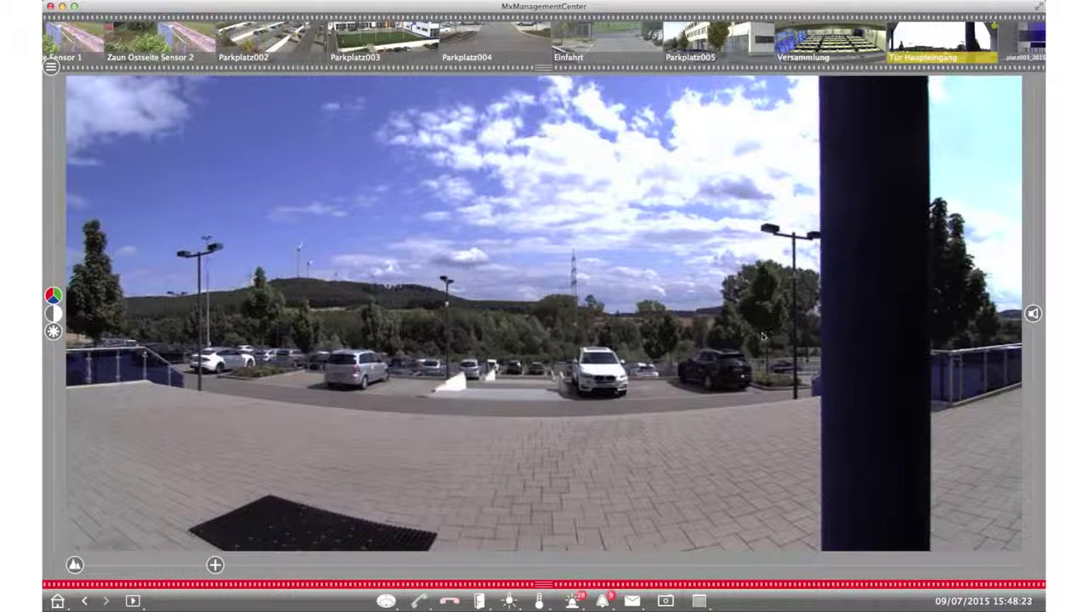
{"action": "left_click_drag", "start_coordinate": [215, 565], "coordinate": [182, 565]}
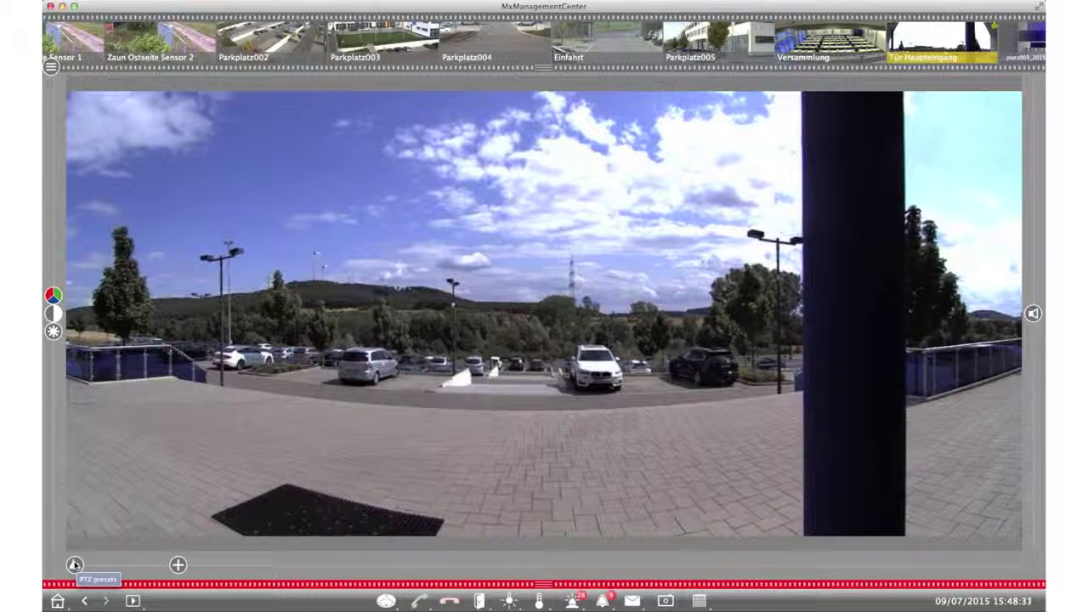
Step: View the most recent alarm event of the Tür Haupteingang camera and return to its live image
{"action": "mouse_move", "coordinate": [345, 548]}
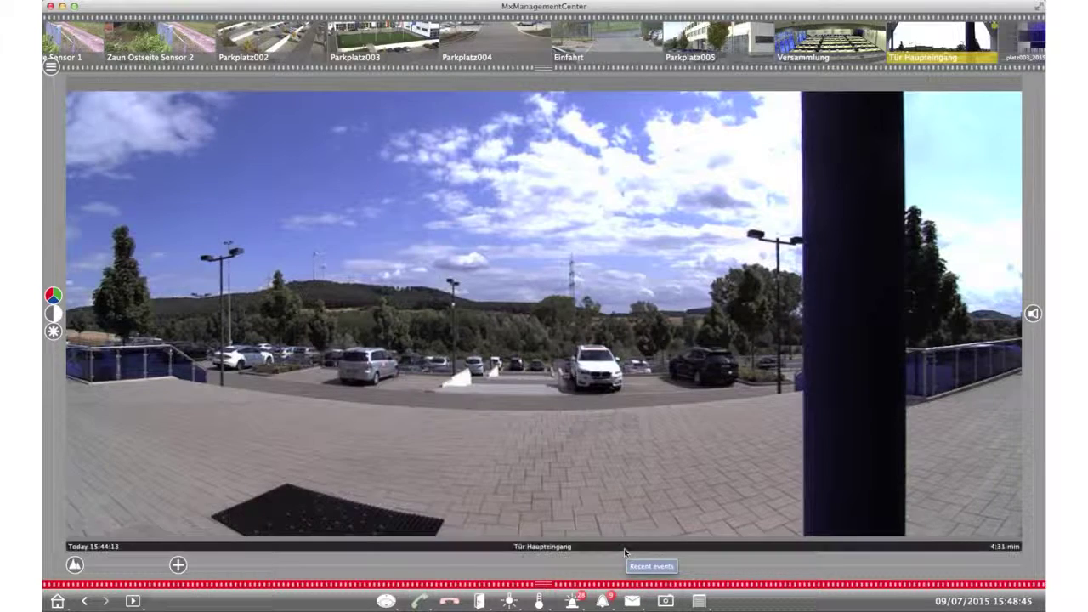
{"action": "left_click", "coordinate": [572, 602]}
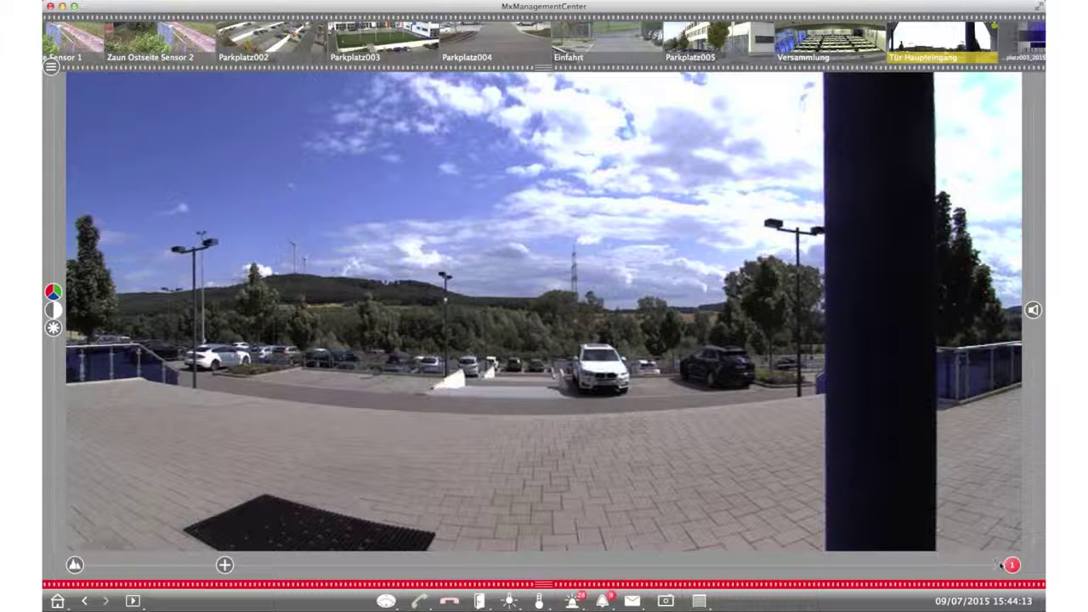
{"action": "mouse_move", "coordinate": [1012, 564]}
{"action": "left_mouse_down"}
{"action": "mouse_move", "coordinate": [936, 565]}
{"action": "mouse_move", "coordinate": [1010, 566]}
{"action": "left_mouse_up"}
{"action": "left_click", "coordinate": [571, 603]}
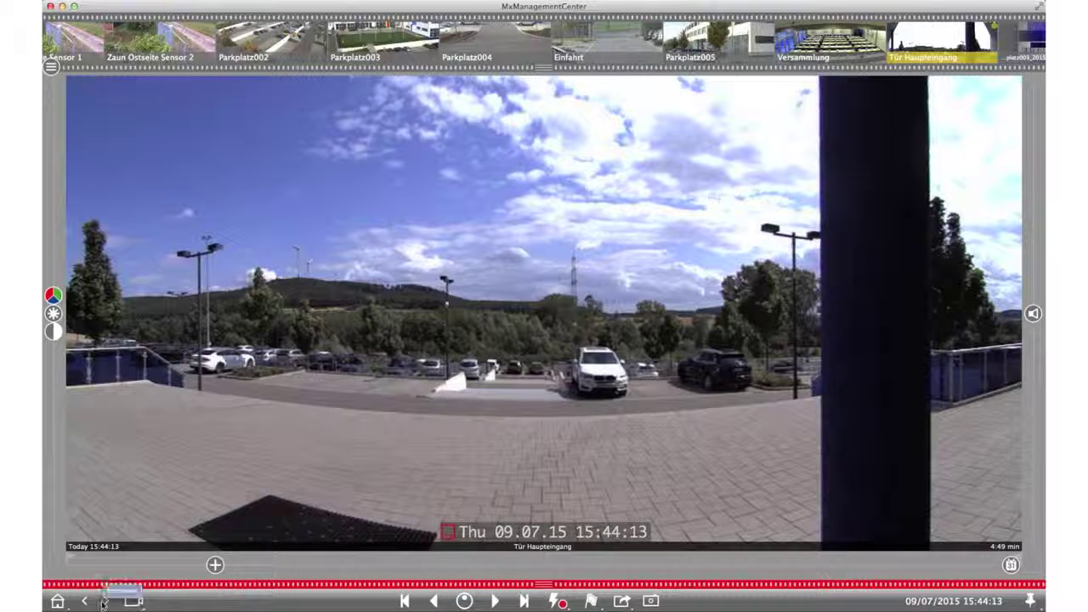
{"action": "left_click", "coordinate": [87, 602]}
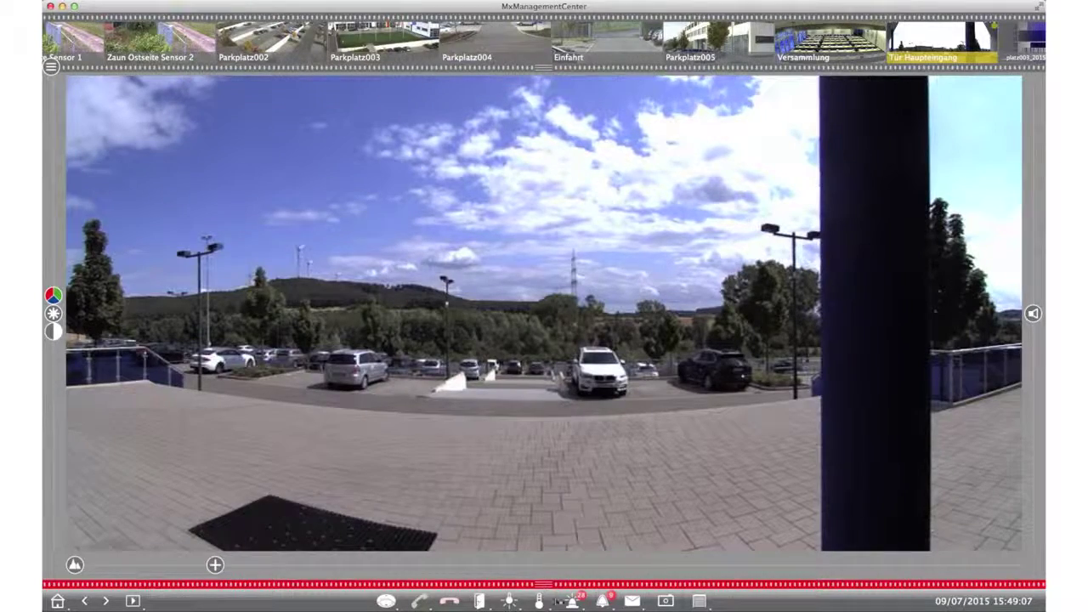
Step: Turn on live video privacy in the Tür Haupteingang alarm configuration, turn it off again, and close the privacy settings
{"action": "left_click", "coordinate": [573, 602]}
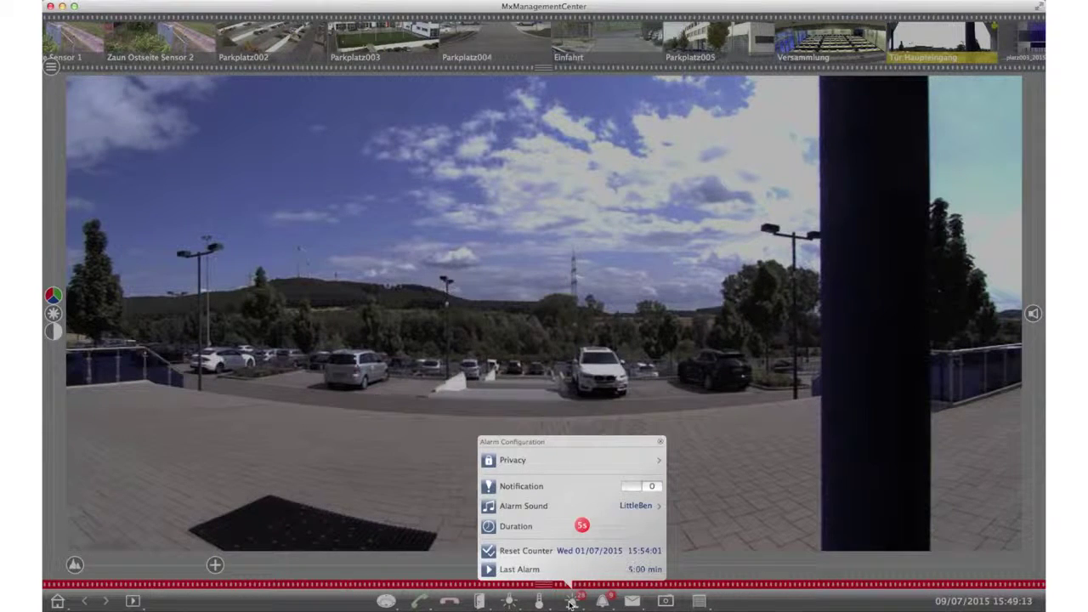
{"action": "left_click", "coordinate": [537, 460]}
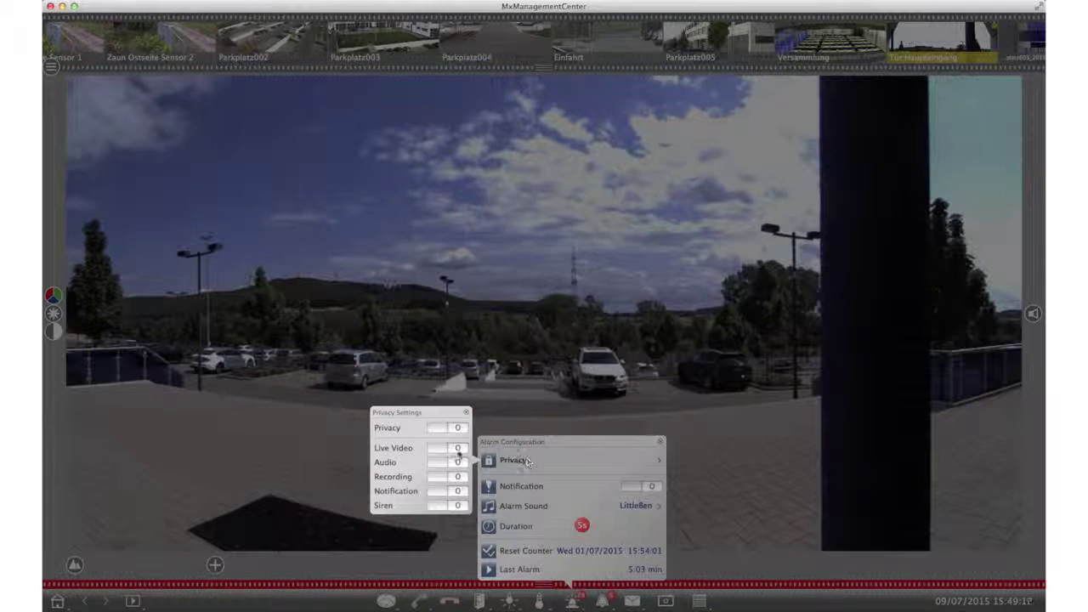
{"action": "left_click", "coordinate": [453, 449]}
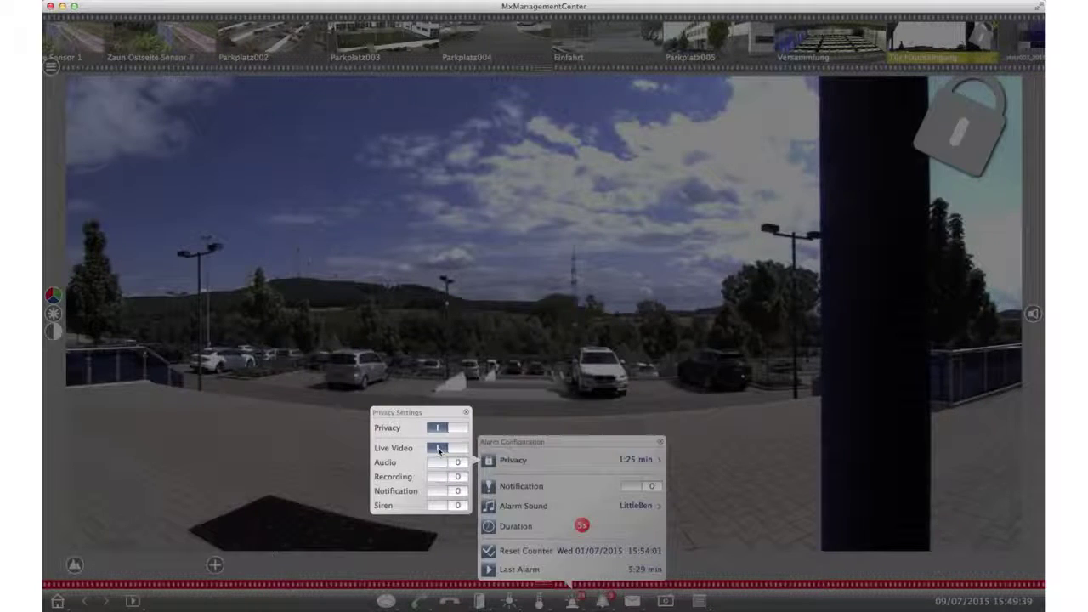
{"action": "left_click", "coordinate": [437, 451]}
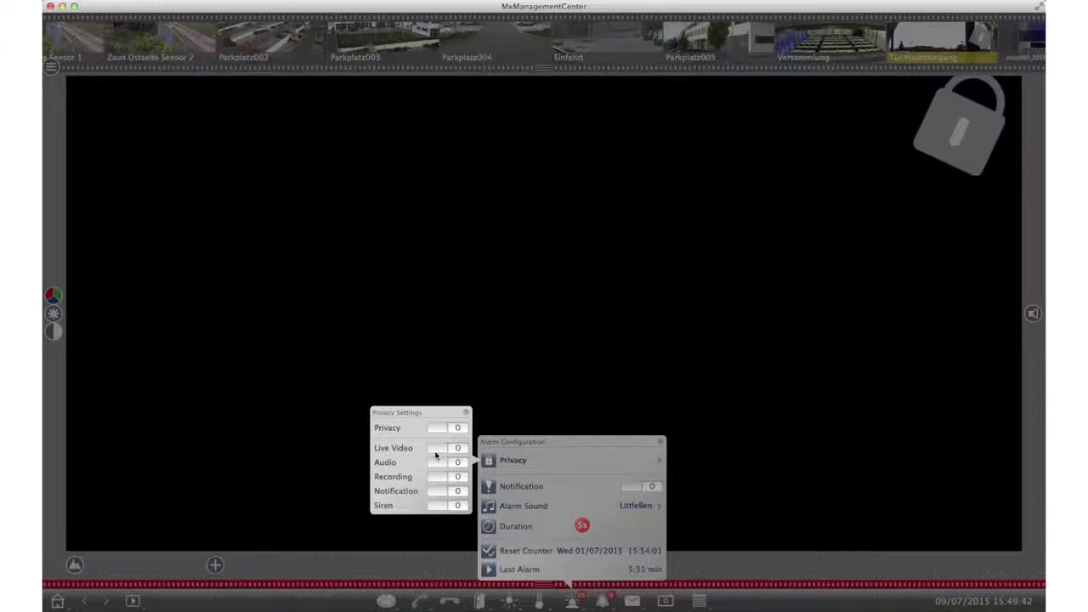
{"action": "left_click", "coordinate": [493, 427]}
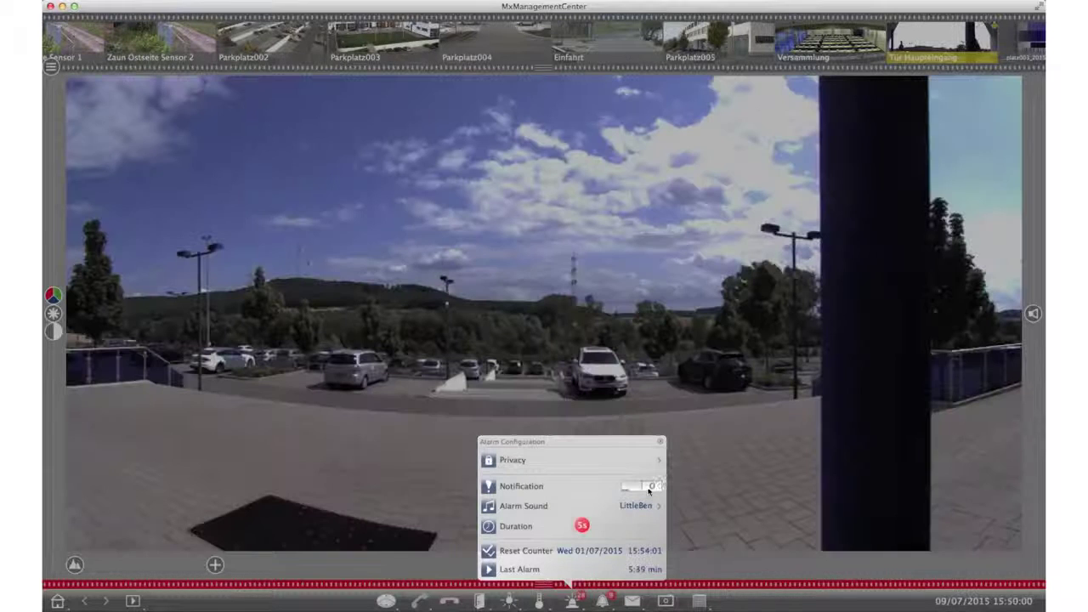
Step: Switch alarm notification on and back off, and close the alarm configuration
{"action": "left_click", "coordinate": [646, 491]}
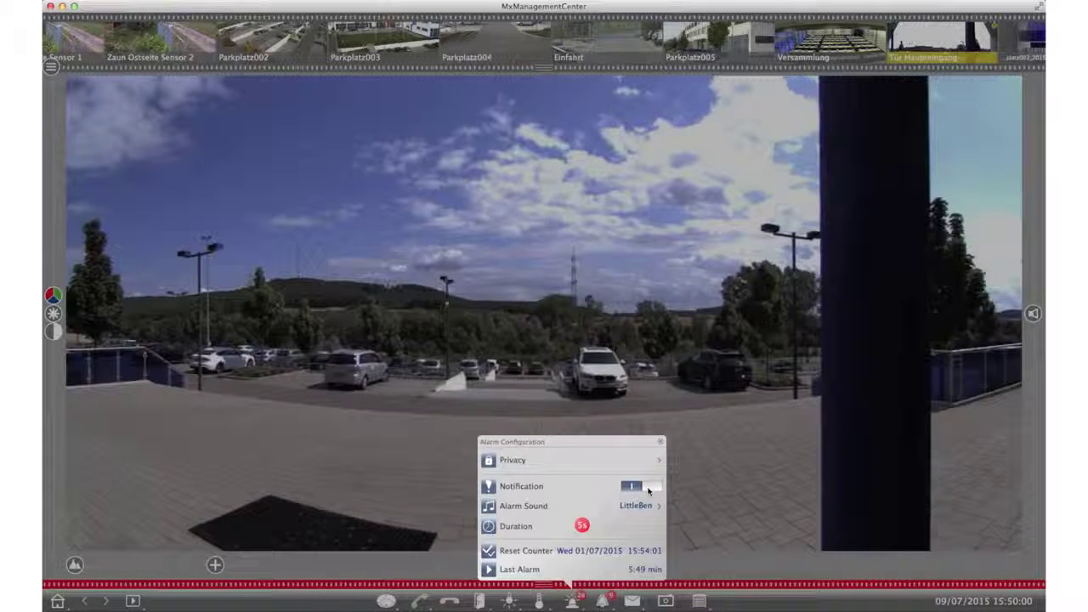
{"action": "left_click", "coordinate": [648, 488]}
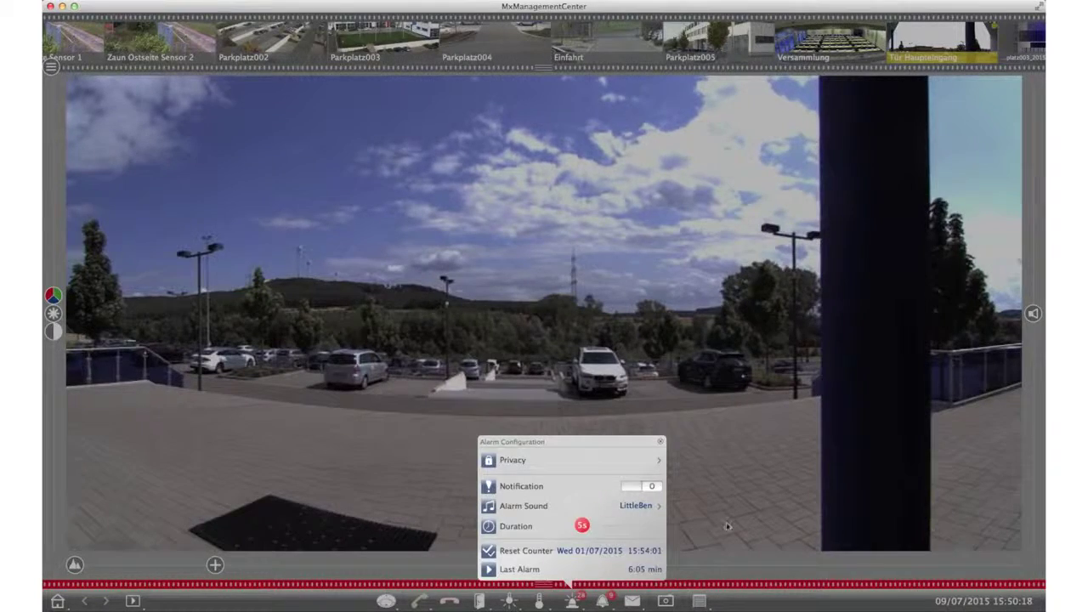
{"action": "left_click", "coordinate": [613, 600]}
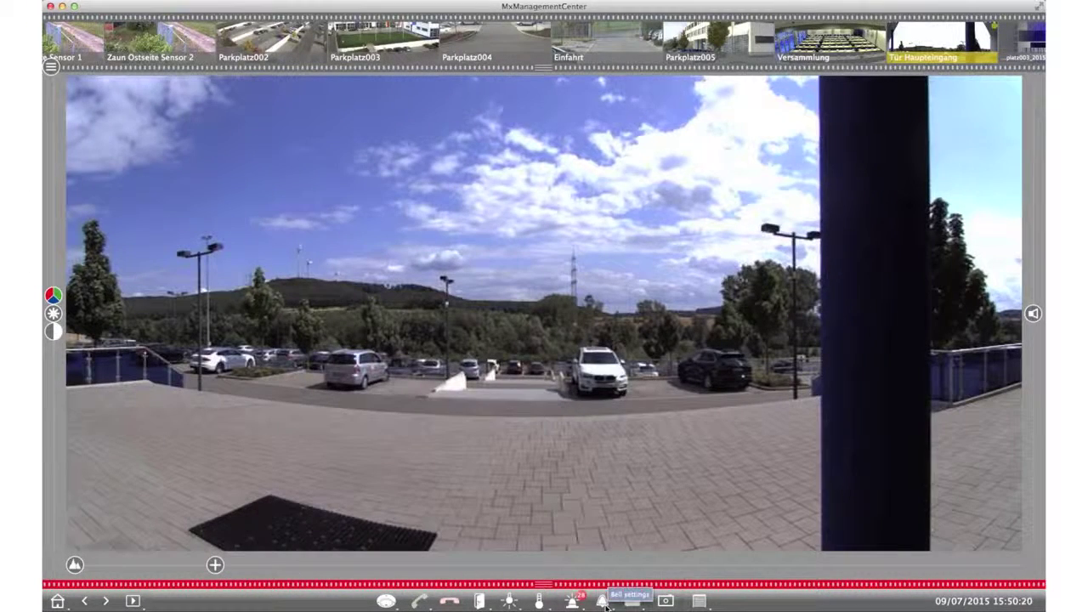
Step: Check the available bell profiles, and view the recording of the last ringing before returning to the live image
{"action": "left_click", "coordinate": [603, 602]}
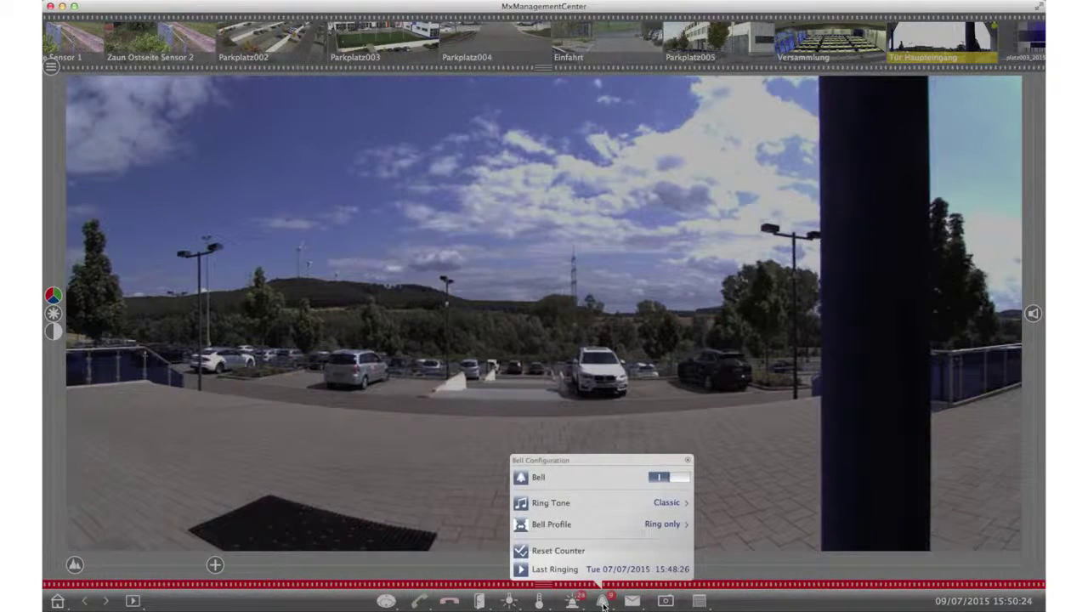
{"action": "left_click", "coordinate": [661, 525]}
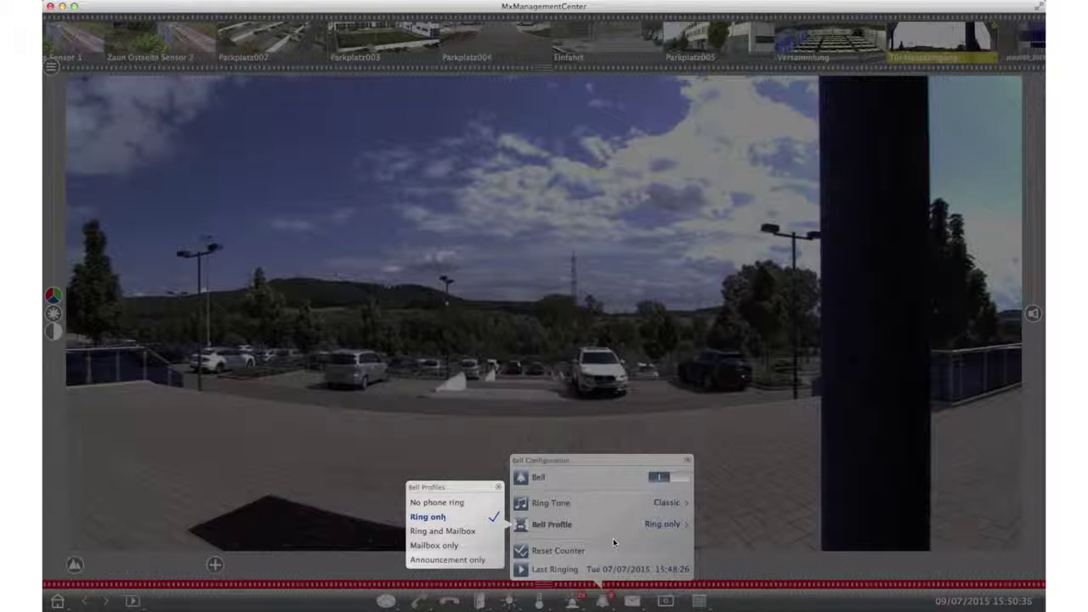
{"action": "left_click", "coordinate": [713, 524]}
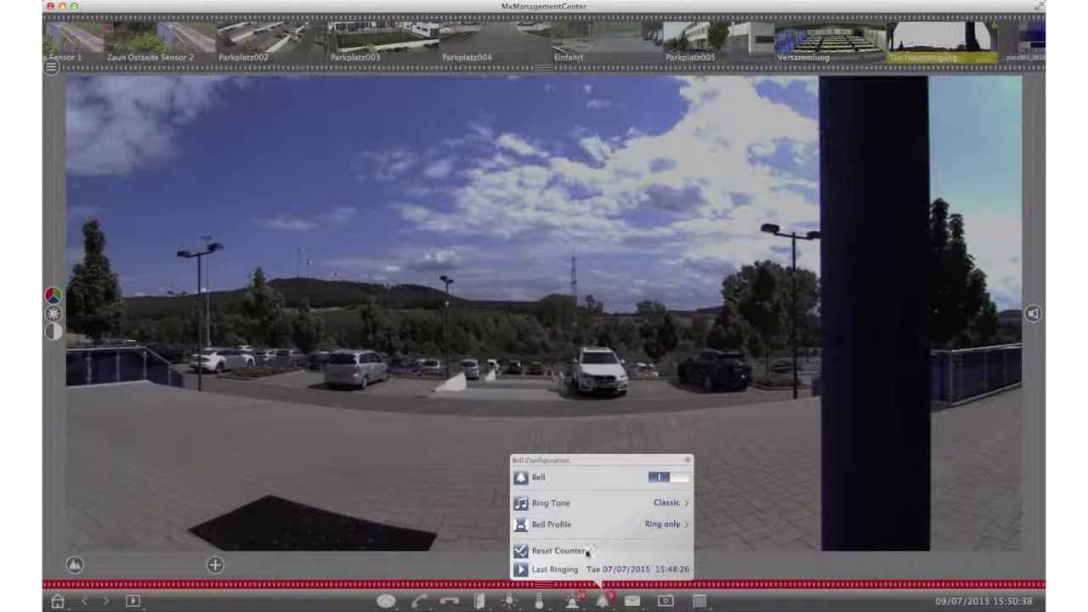
{"action": "left_click", "coordinate": [529, 572]}
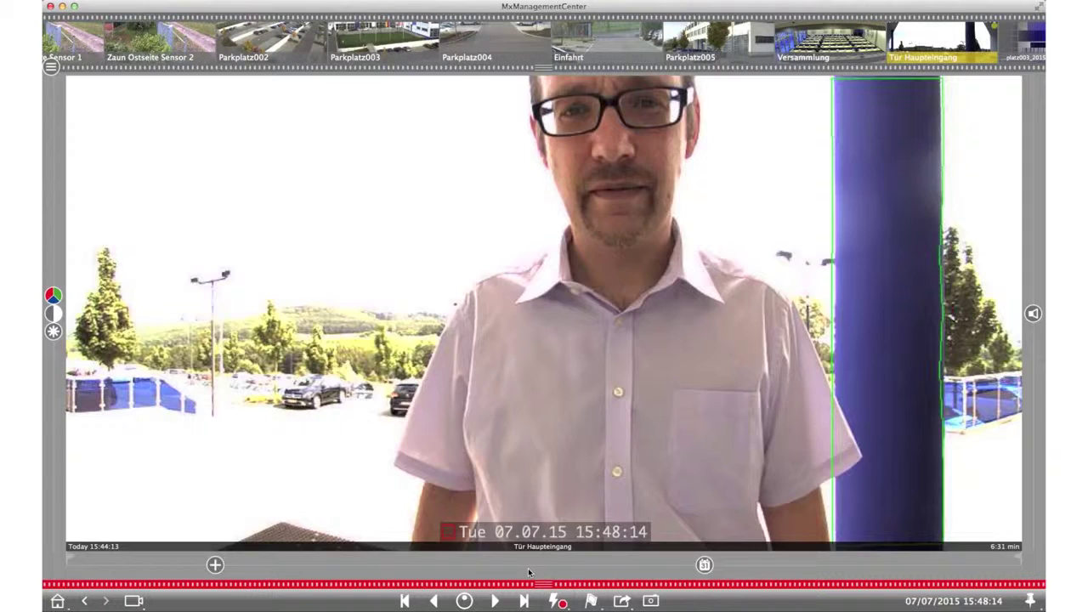
{"action": "left_click", "coordinate": [87, 601]}
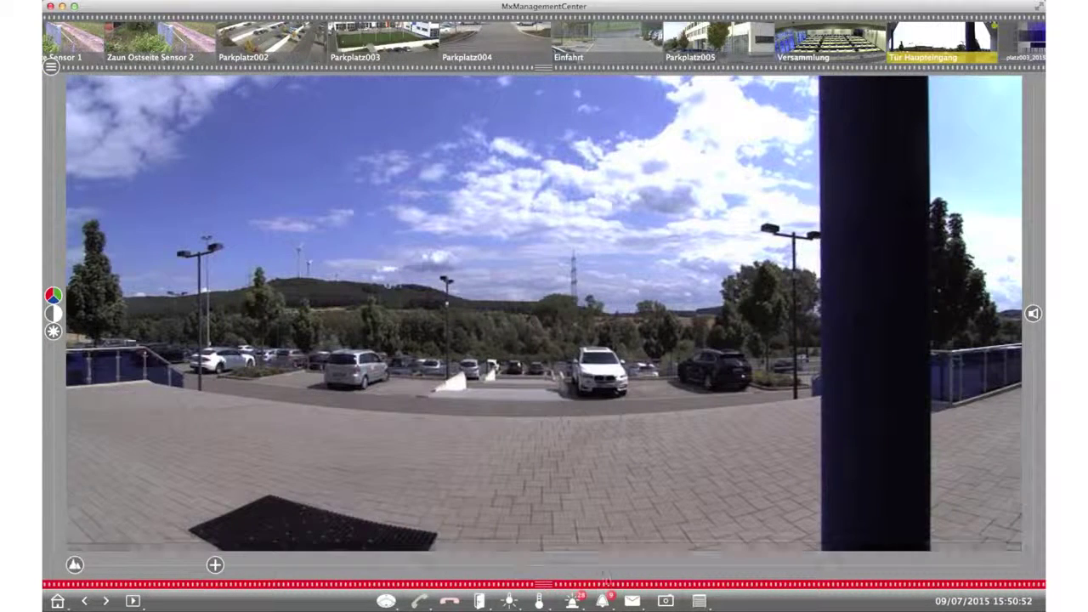
Step: View the mailbox configuration of the Tür Haupteingang camera and close it
{"action": "left_click", "coordinate": [631, 601]}
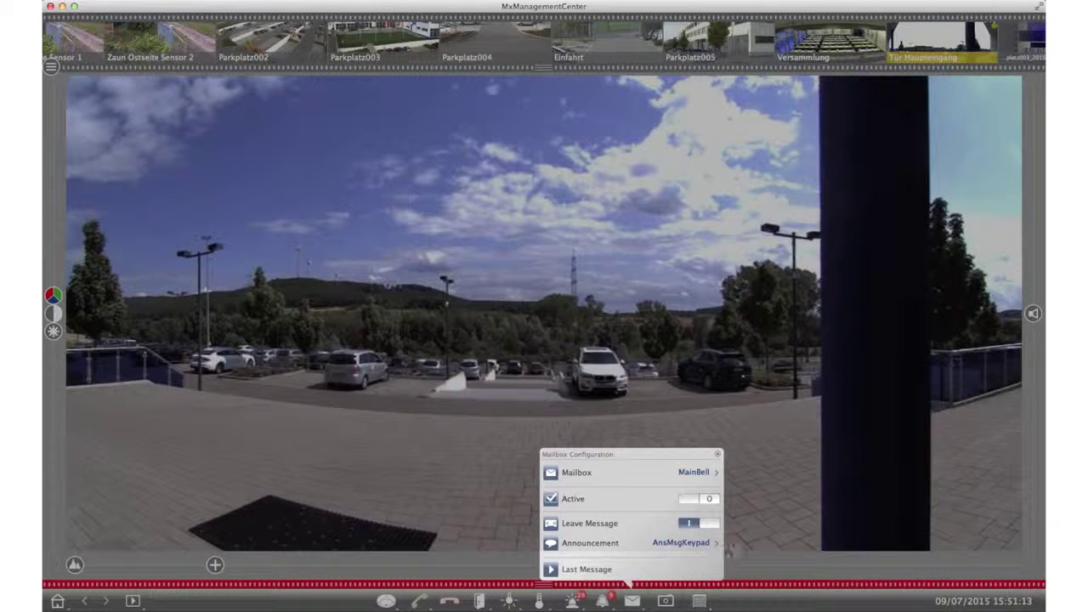
{"action": "left_click", "coordinate": [738, 544]}
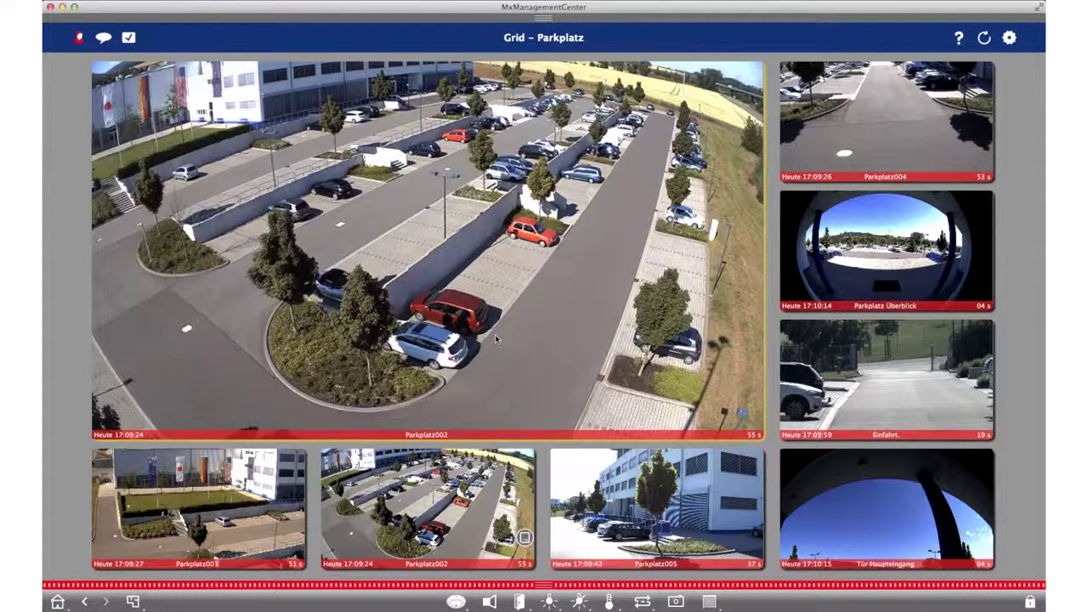
Step: Open the instant player on the large Parkplatz002 image in the Parkplatz grid and go back to event 6
{"action": "mouse_move", "coordinate": [573, 390]}
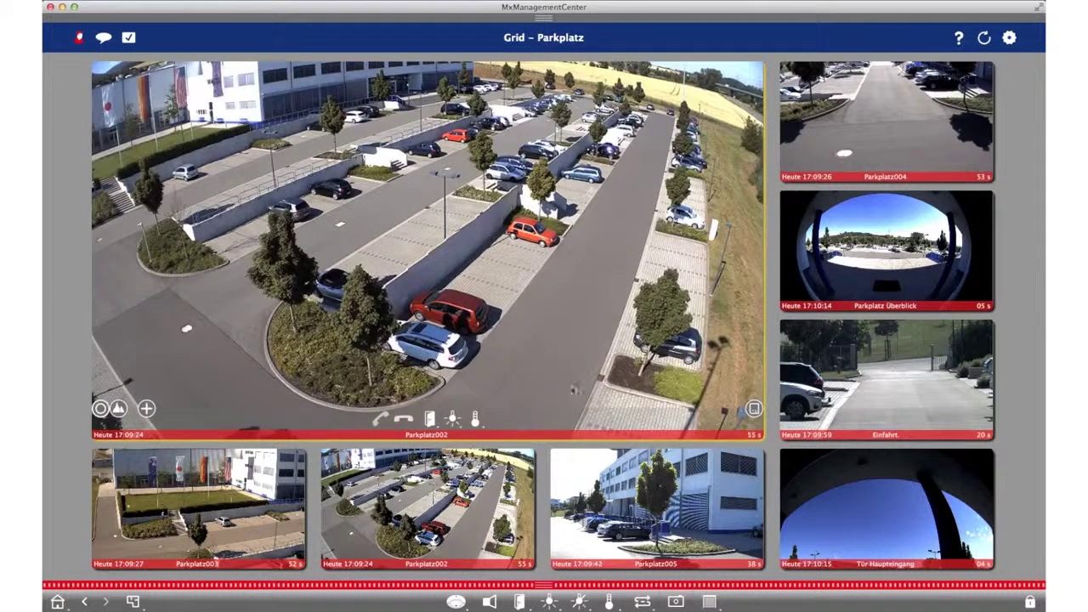
{"action": "left_click", "coordinate": [753, 409]}
{"action": "left_click_drag", "start_coordinate": [691, 412], "coordinate": [590, 411]}
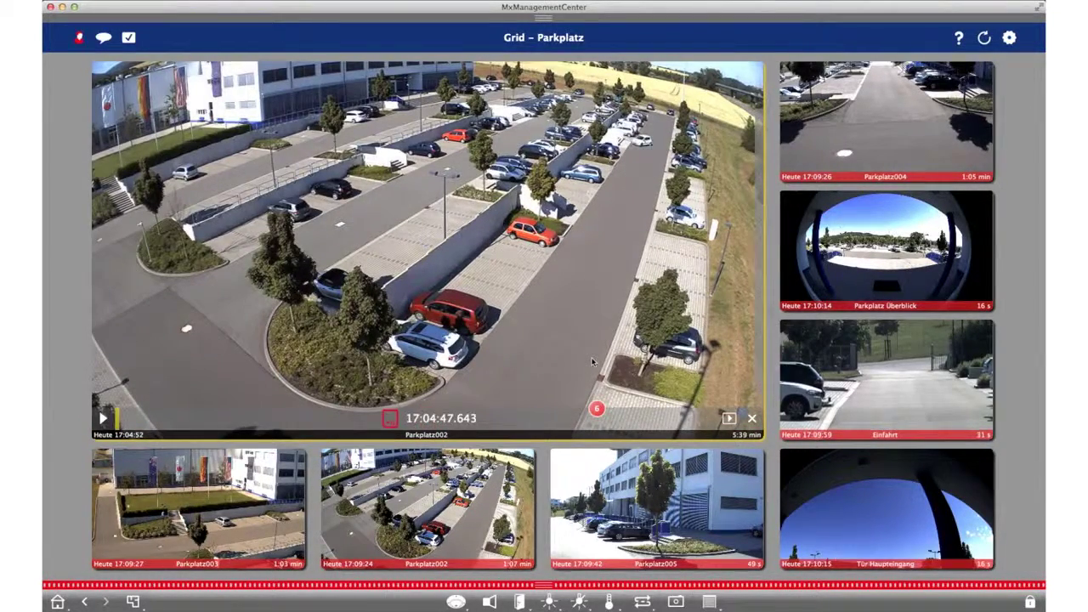
Step: Play the Parkplatz002 recording, pause it, and move the playback position back to 17:04:57.084
{"action": "key", "text": "space"}
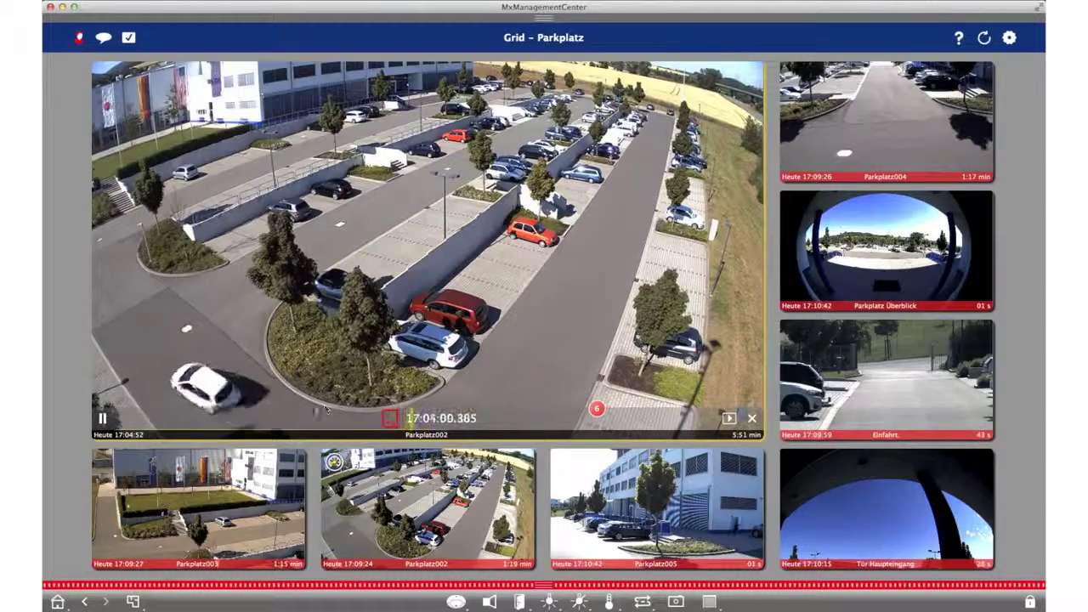
{"action": "left_click", "coordinate": [102, 418]}
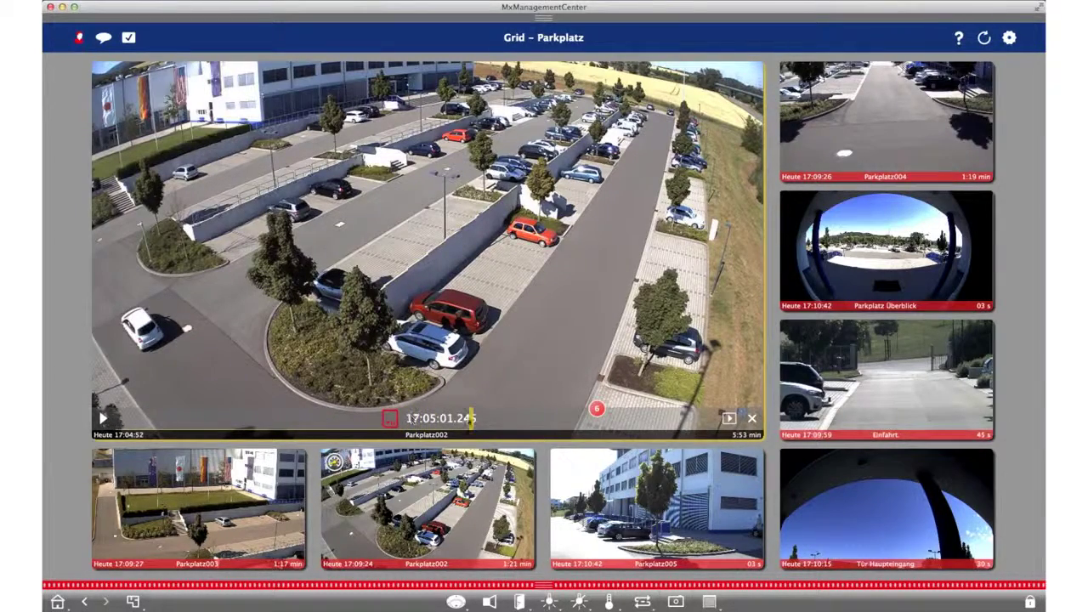
{"action": "mouse_move", "coordinate": [471, 419]}
{"action": "left_mouse_down"}
{"action": "mouse_move", "coordinate": [345, 424]}
{"action": "mouse_move", "coordinate": [364, 425]}
{"action": "left_mouse_up"}
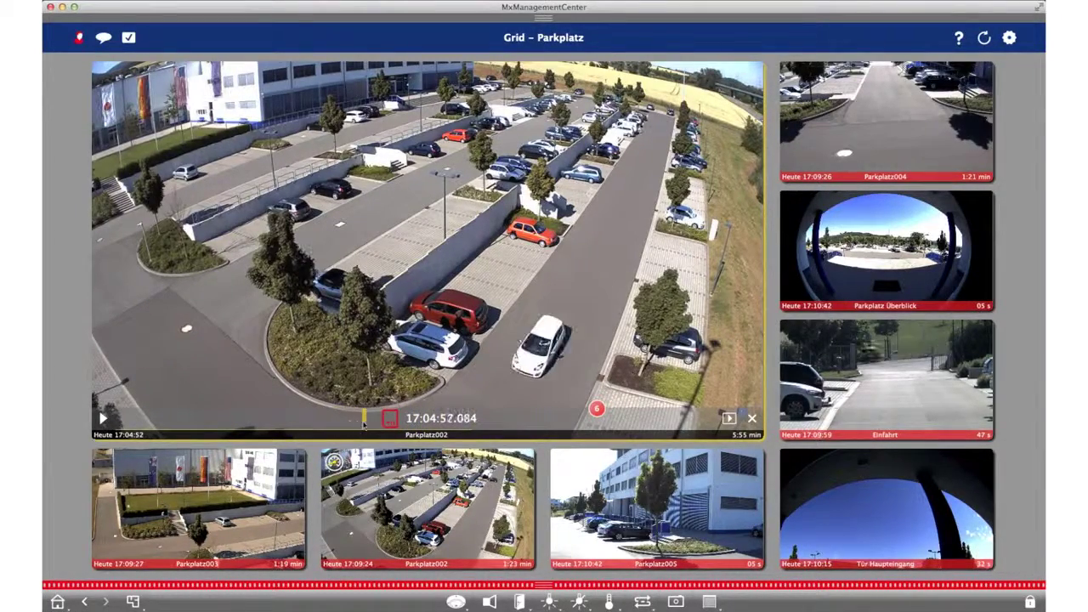
Step: Enlarge the paused Parkplatz002 recording to fill the window and return to the Parkplatz grid
{"action": "double_click", "coordinate": [420, 294]}
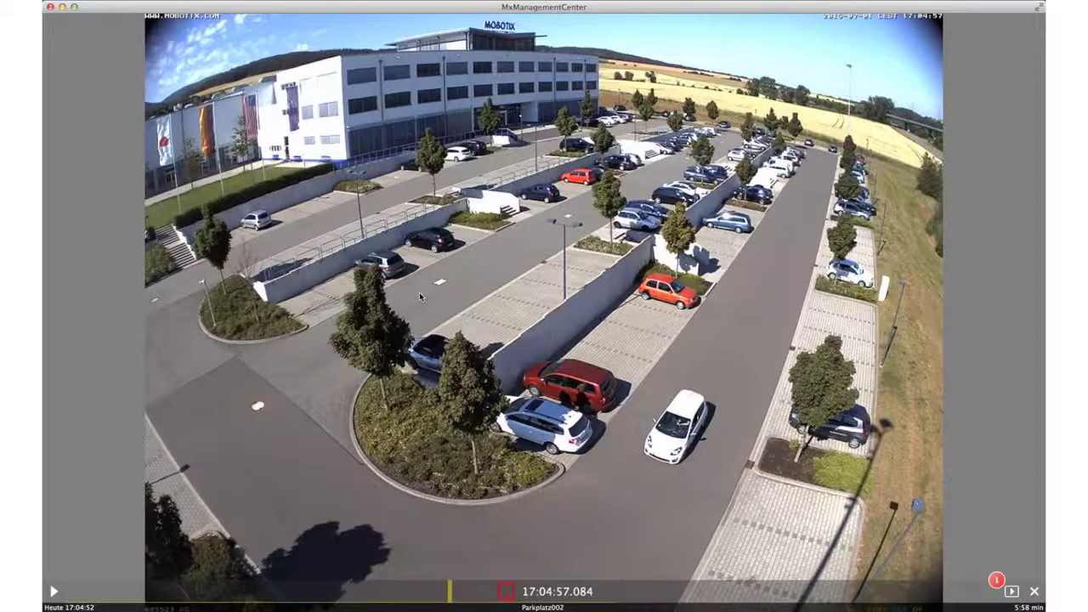
{"action": "double_click", "coordinate": [419, 292]}
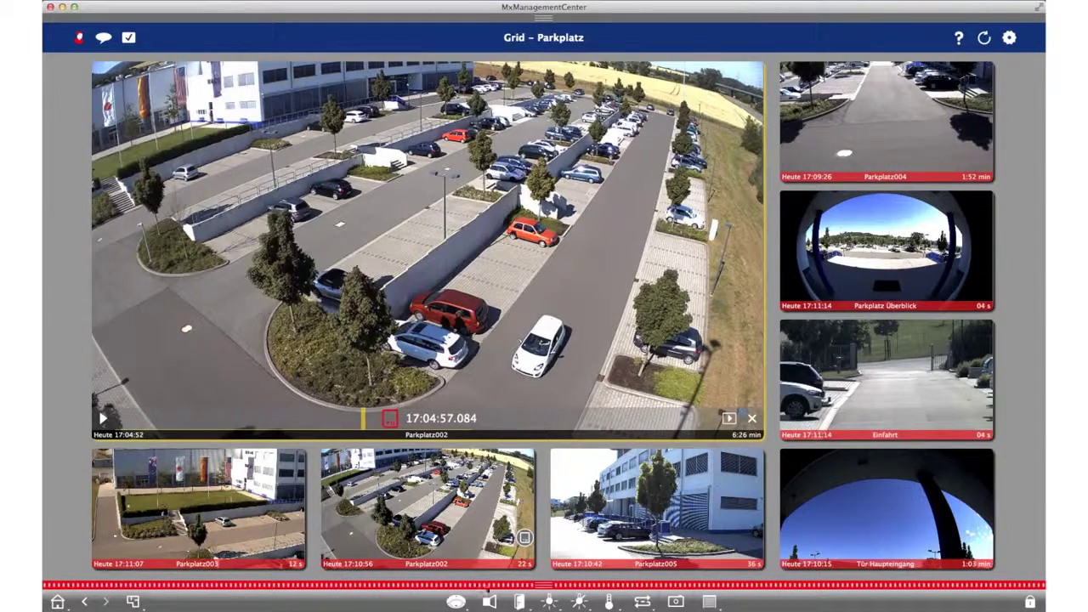
Step: Reveal the events bar below the grid, reduce it to a narrow strip, and expand it to full height again
{"action": "left_click", "coordinate": [545, 588]}
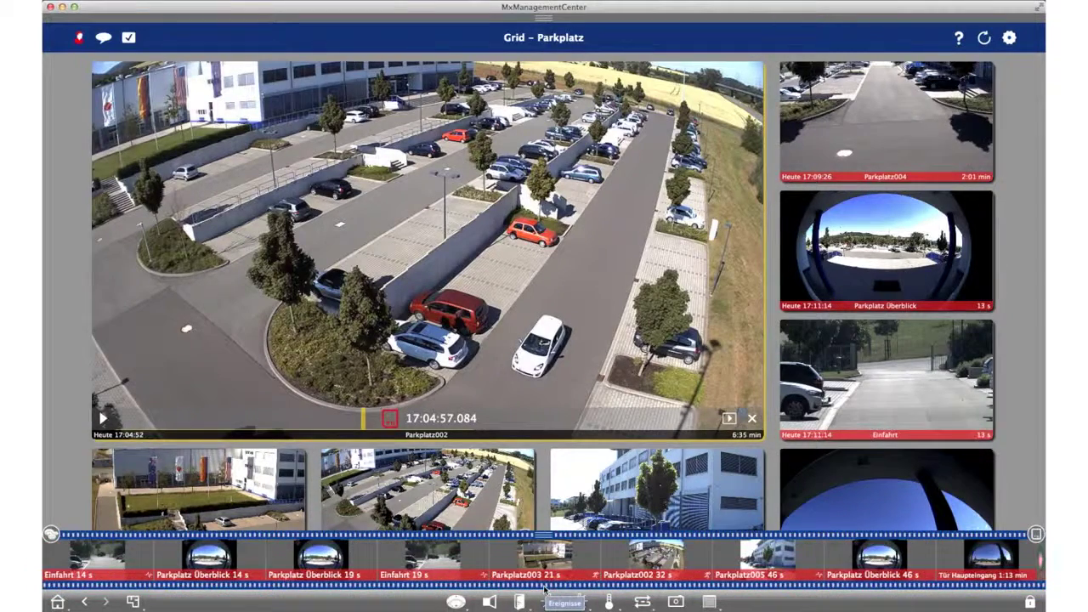
{"action": "mouse_move", "coordinate": [546, 539]}
{"action": "left_mouse_down"}
{"action": "mouse_move", "coordinate": [538, 478]}
{"action": "mouse_move", "coordinate": [541, 578]}
{"action": "mouse_move", "coordinate": [545, 541]}
{"action": "left_mouse_up"}
{"action": "left_click", "coordinate": [546, 538]}
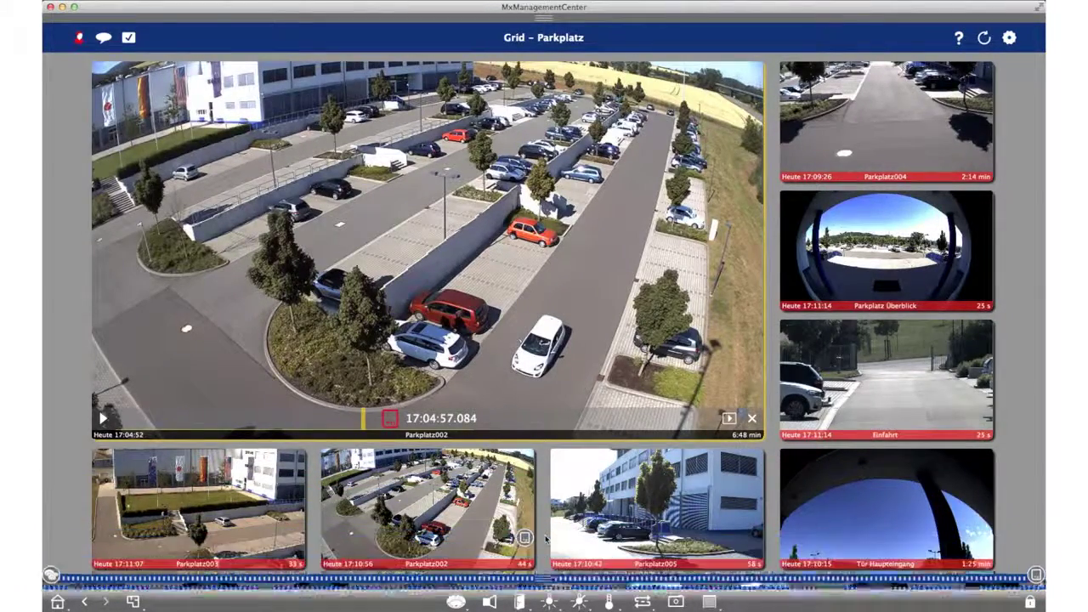
{"action": "left_click", "coordinate": [546, 586]}
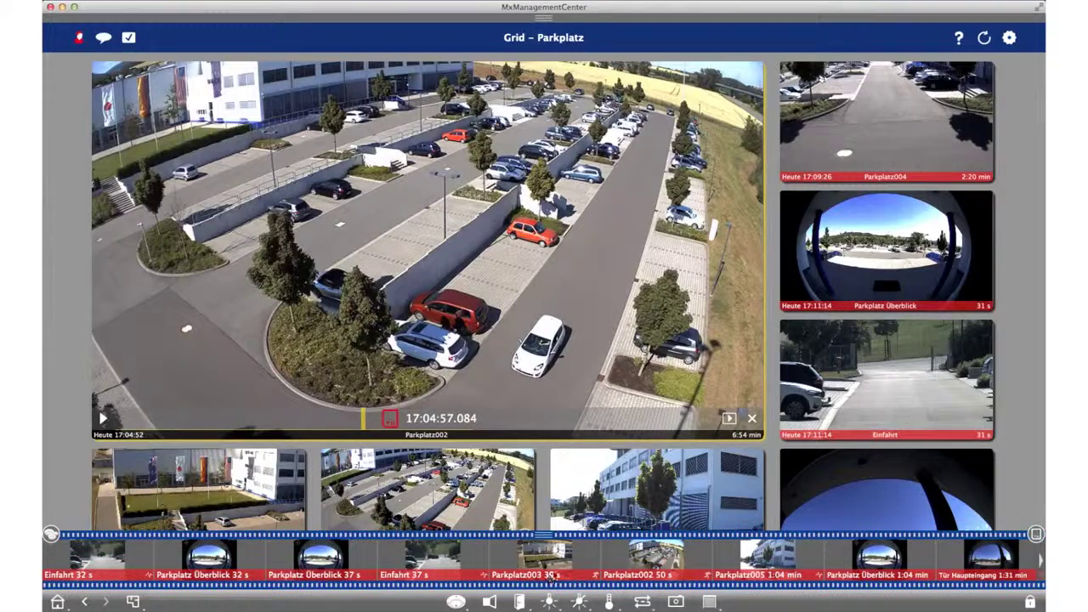
{"action": "mouse_move", "coordinate": [578, 578]}
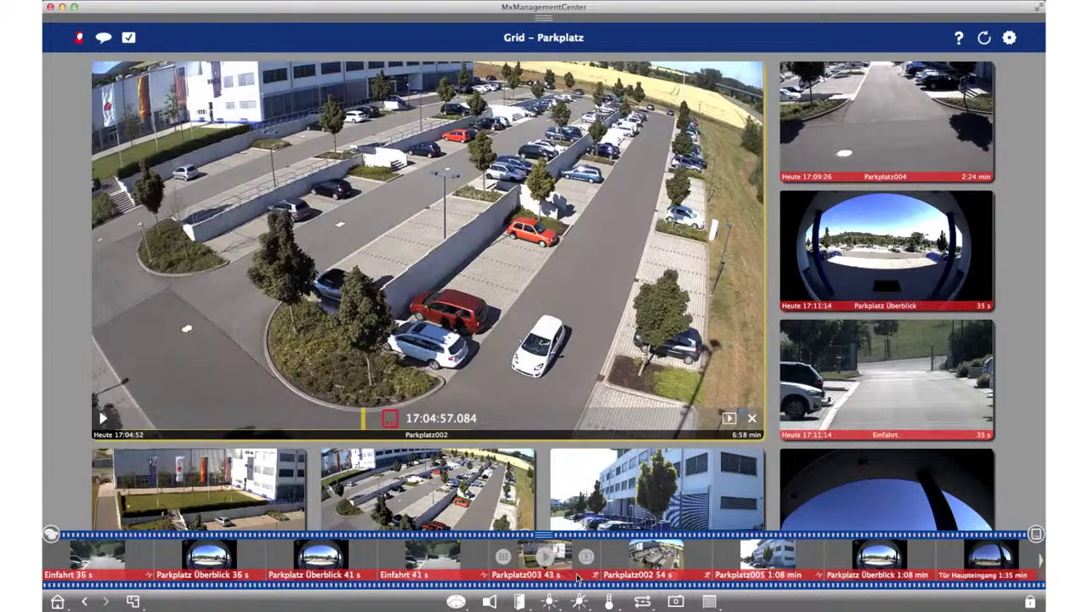
Step: Bring up the flag options of the Parkplatz003 event in the events bar and view its image full-window before returning to the grid
{"action": "left_click", "coordinate": [545, 557]}
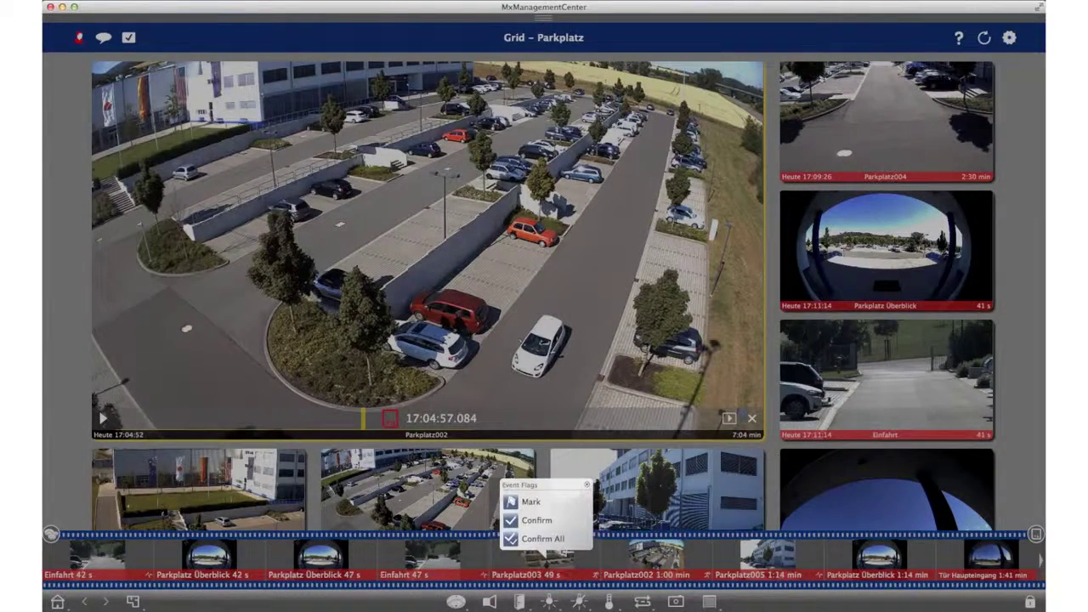
{"action": "left_click", "coordinate": [576, 577]}
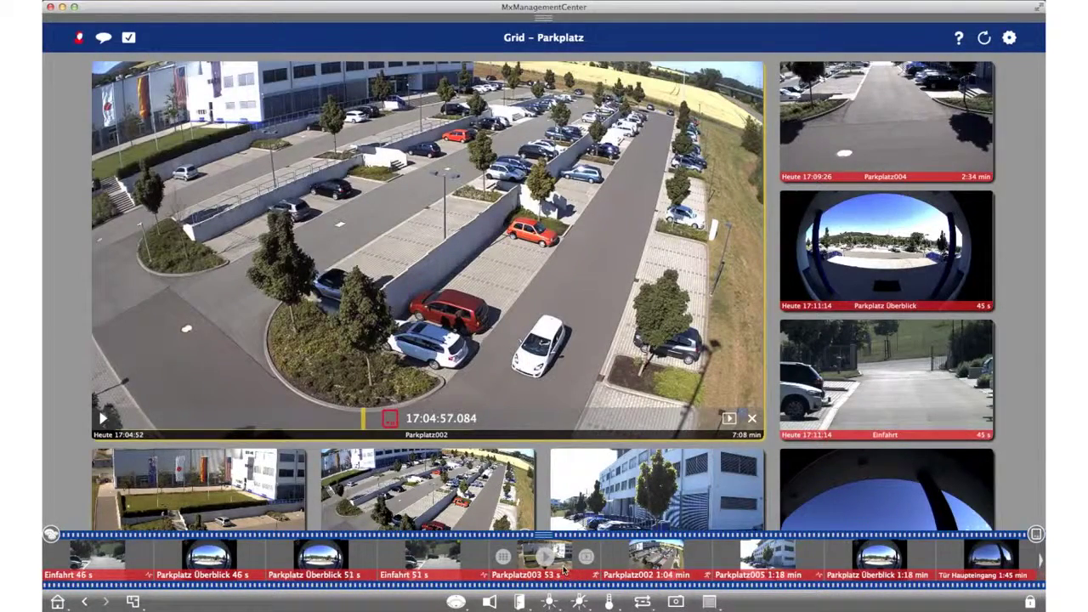
{"action": "left_click", "coordinate": [564, 568]}
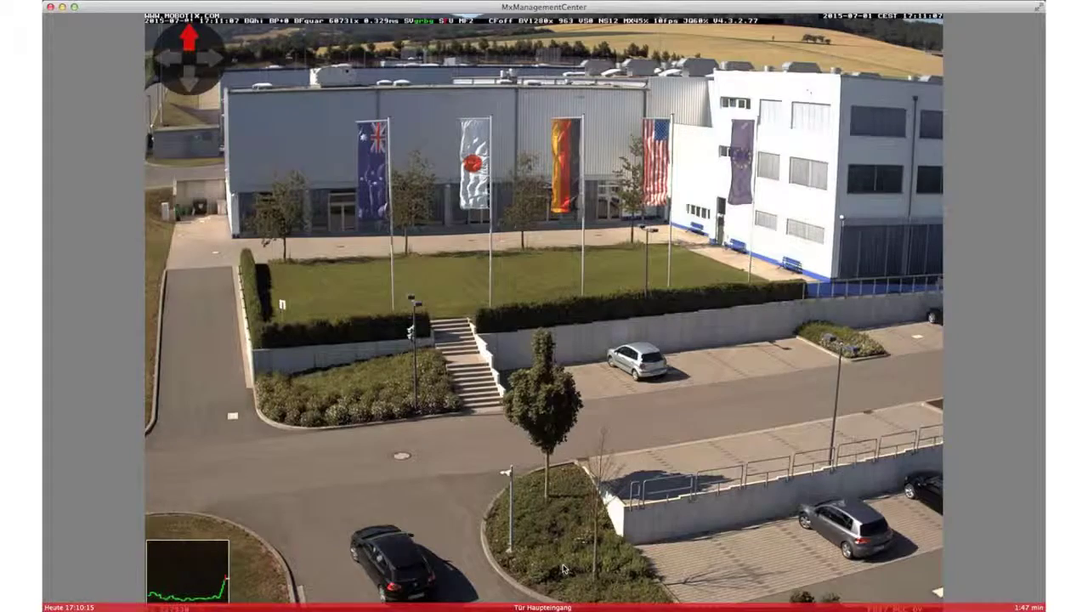
{"action": "left_click", "coordinate": [552, 493]}
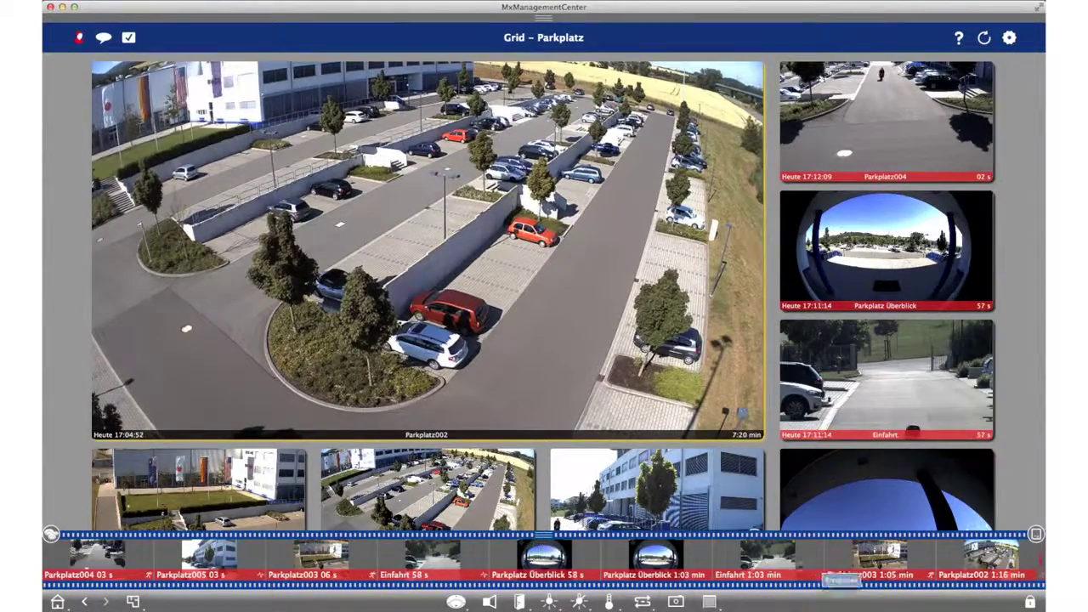
Step: Show a Parkplatz005 event in the large grid image, and enlarge the playing Parkplatz Überblick event full-window before returning to the grid
{"action": "left_click_drag", "start_coordinate": [574, 564], "coordinate": [558, 381]}
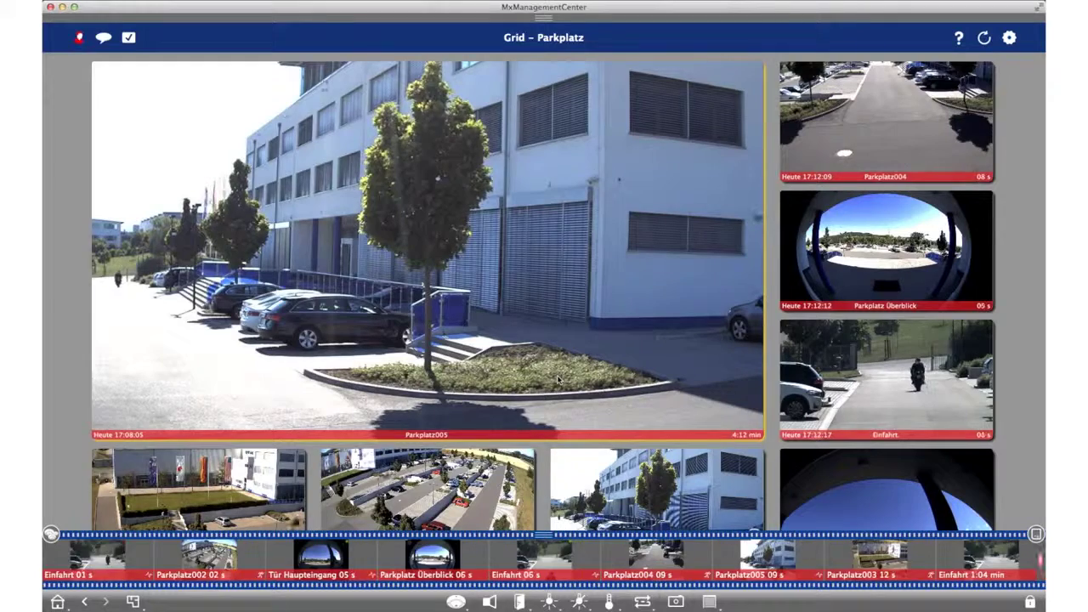
{"action": "mouse_move", "coordinate": [644, 566]}
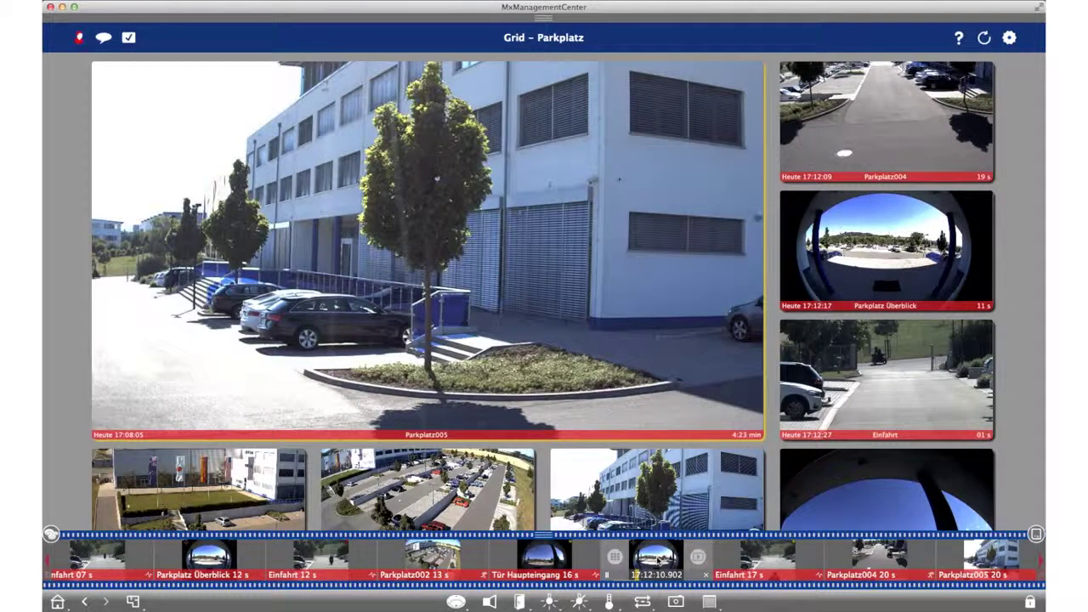
{"action": "left_click", "coordinate": [657, 562]}
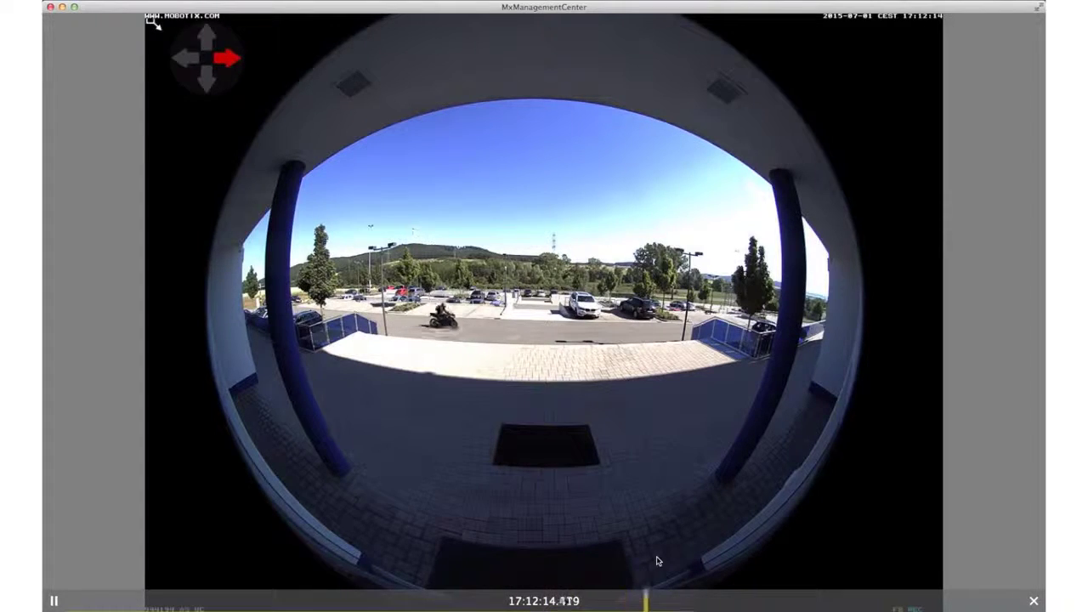
{"action": "double_click", "coordinate": [658, 561]}
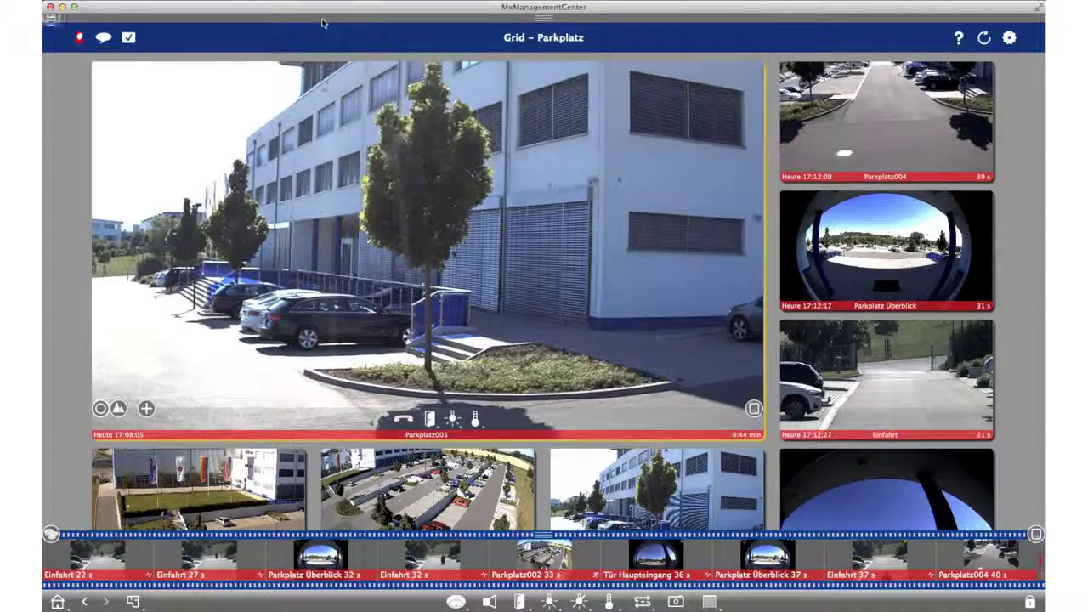
Step: Restrict the events bar to the Parkplatz camera group and filter its events by the running-figure type and finally by the waveform type
{"action": "mouse_move", "coordinate": [323, 23]}
{"action": "left_click_drag", "start_coordinate": [224, 44], "coordinate": [304, 554]}
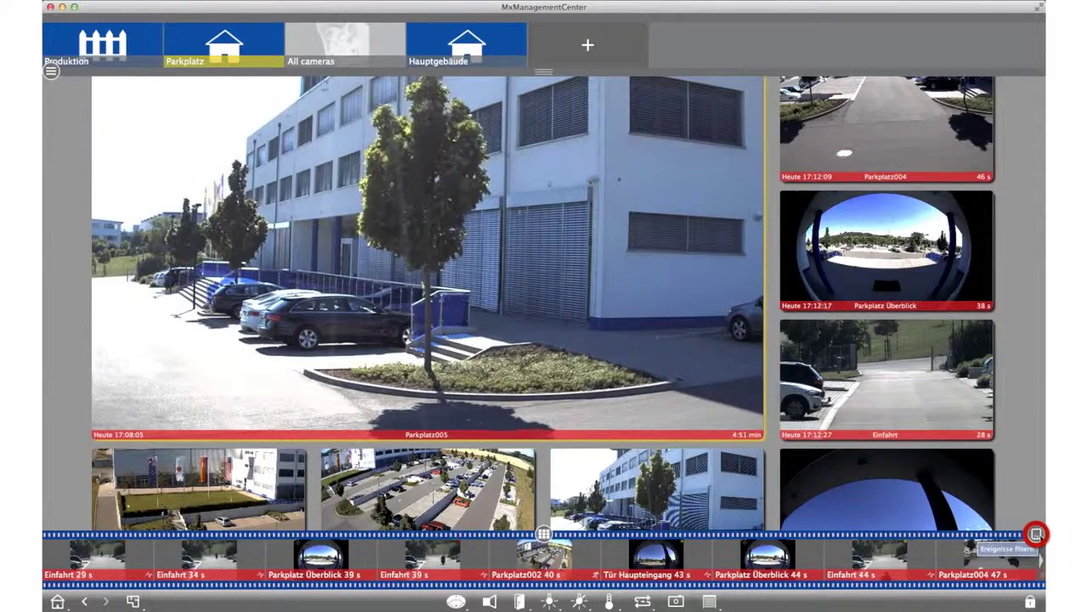
{"action": "left_click", "coordinate": [1037, 534]}
{"action": "left_click_drag", "start_coordinate": [1038, 539], "coordinate": [132, 535]}
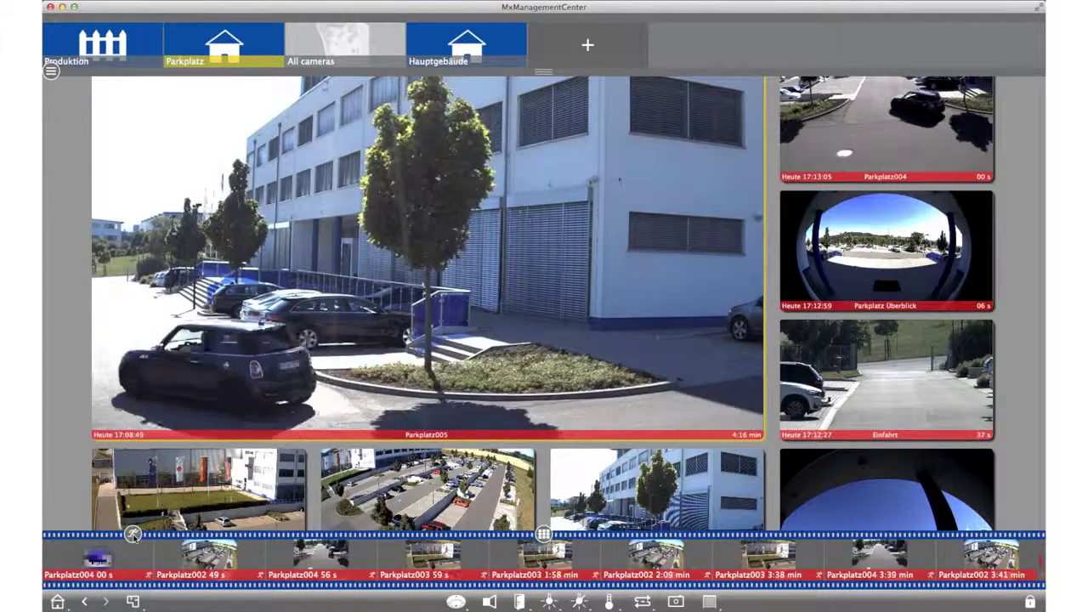
{"action": "left_click_drag", "start_coordinate": [132, 535], "coordinate": [34, 535]}
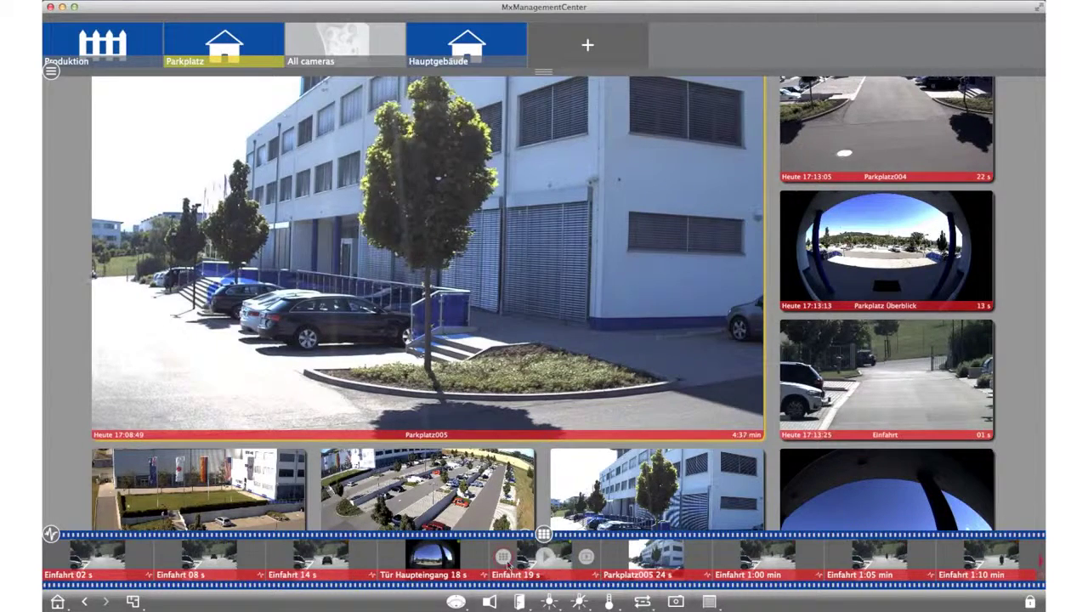
Step: Show the Einfahrt event from the events bar in the large grid image and open it in the Player with the events bar collapsed
{"action": "left_click", "coordinate": [505, 561]}
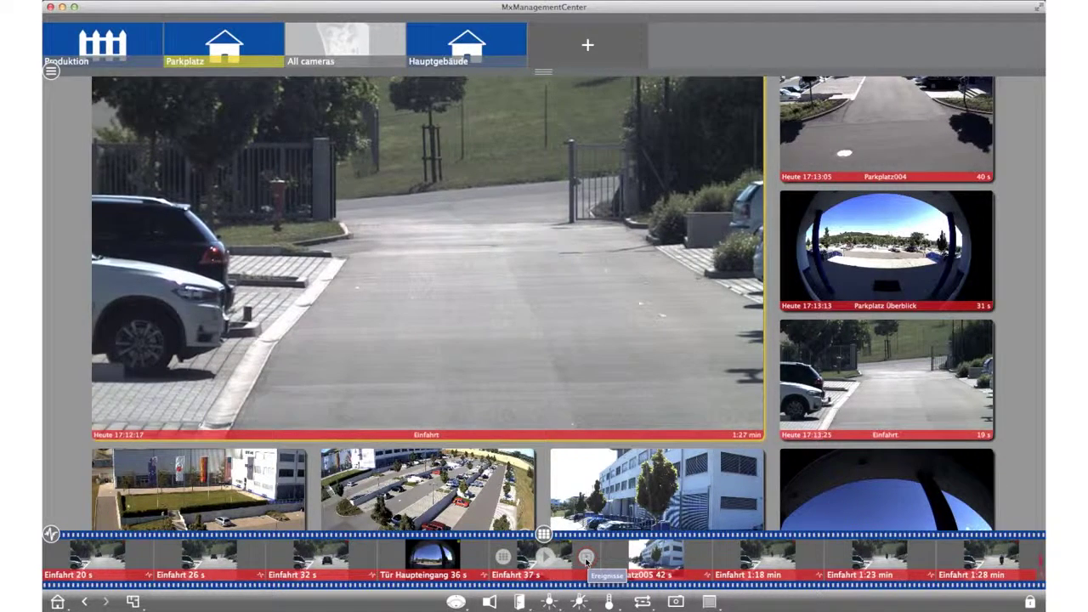
{"action": "left_click", "coordinate": [585, 557]}
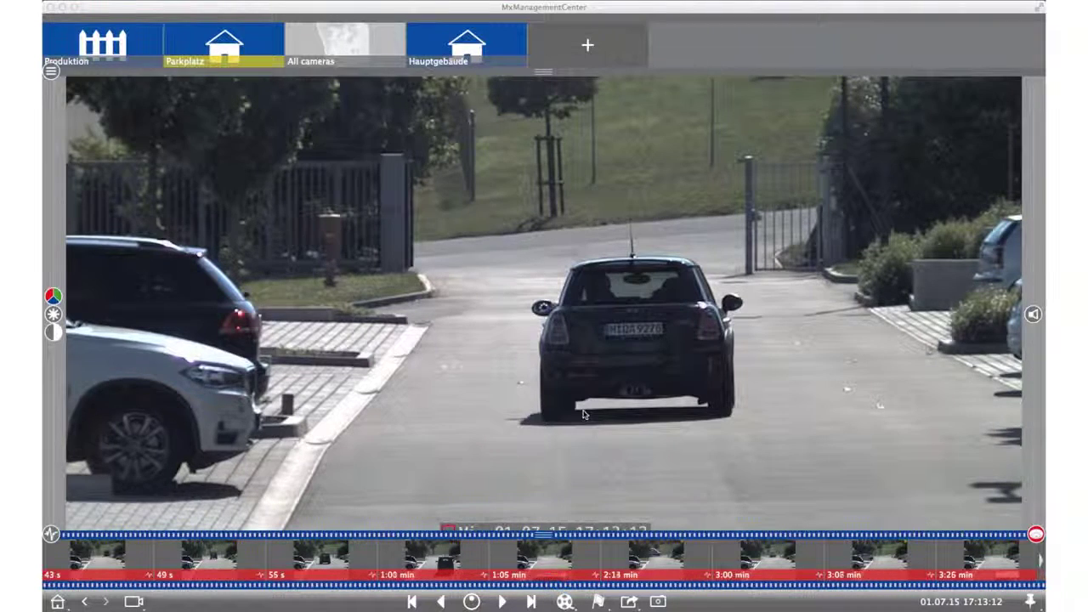
{"action": "left_click", "coordinate": [544, 536]}
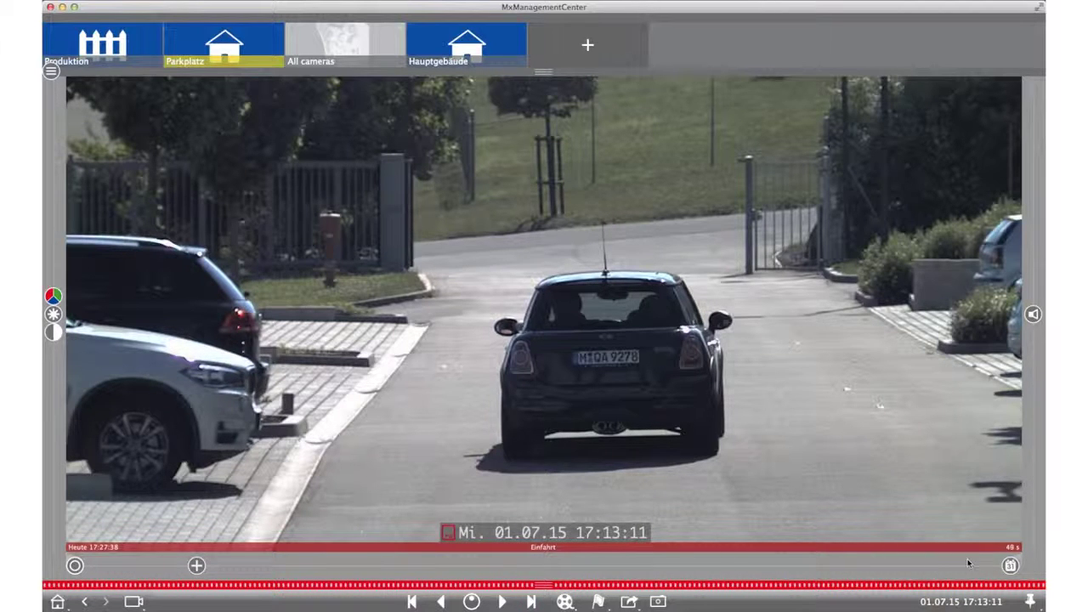
Step: Move the Einfahrt recording back to 08:08:04 on the time slider and set its playback time to 09:10:04 on 01.07.15
{"action": "left_click_drag", "start_coordinate": [1008, 567], "coordinate": [967, 572]}
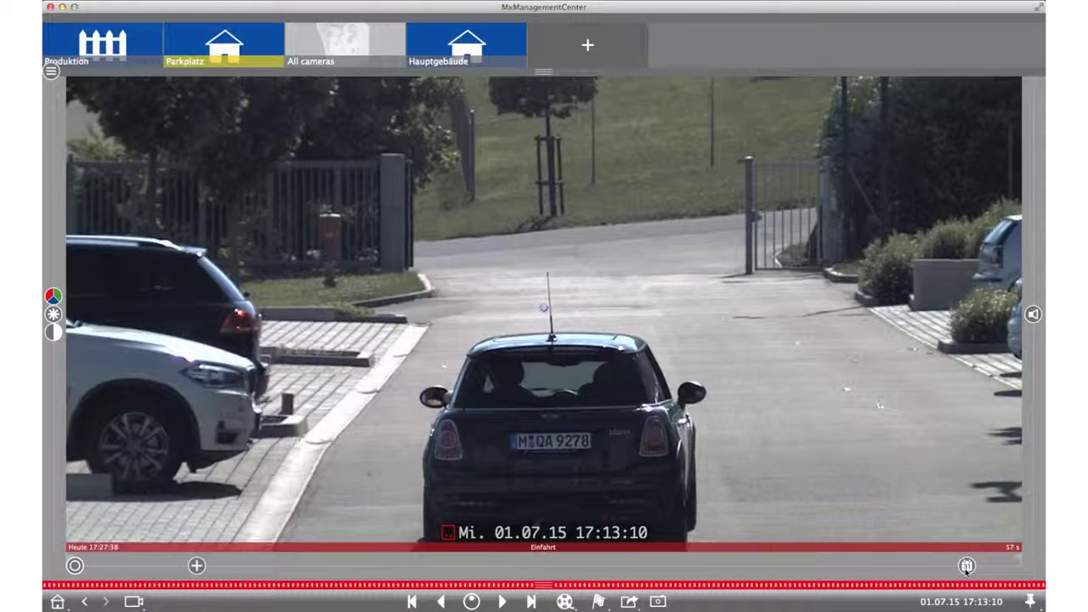
{"action": "left_click", "coordinate": [966, 566]}
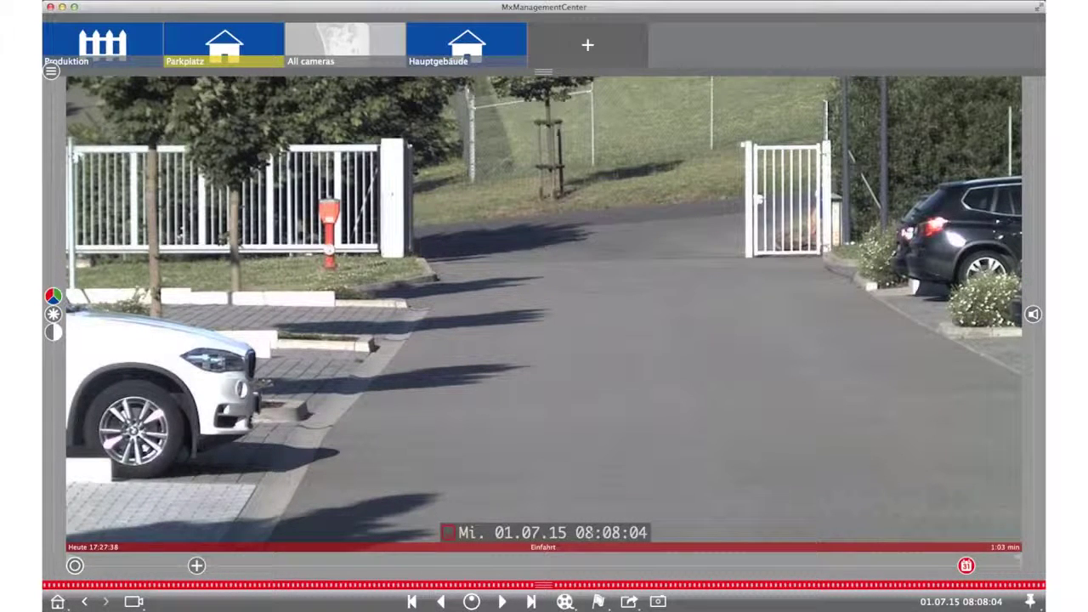
{"action": "left_click", "coordinate": [593, 533]}
{"action": "key", "text": "BackSpace"}
{"action": "type", "text": "9:10"}
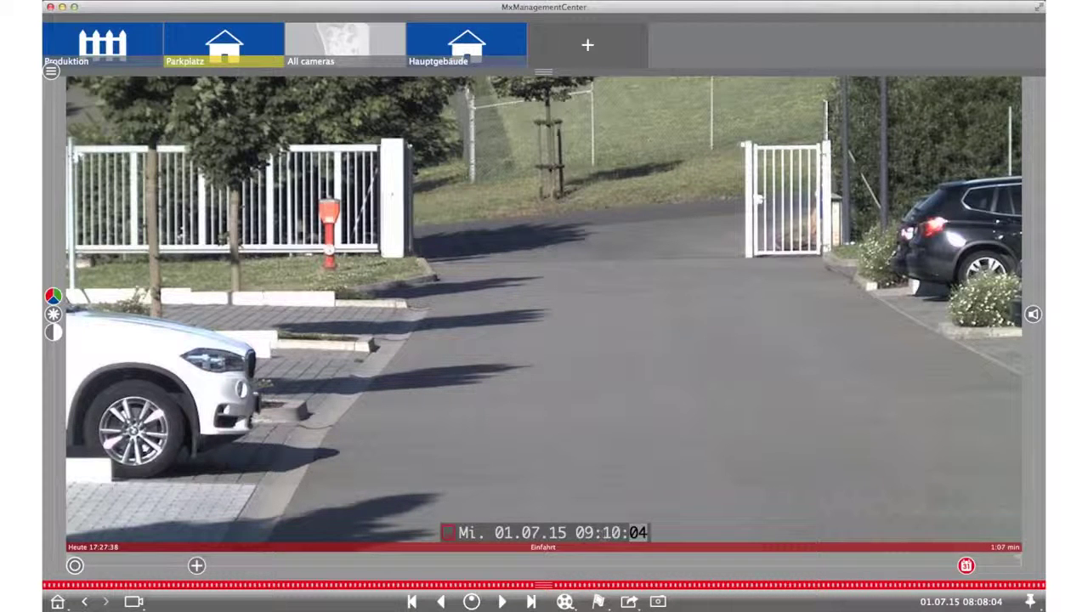
{"action": "key", "text": "Return"}
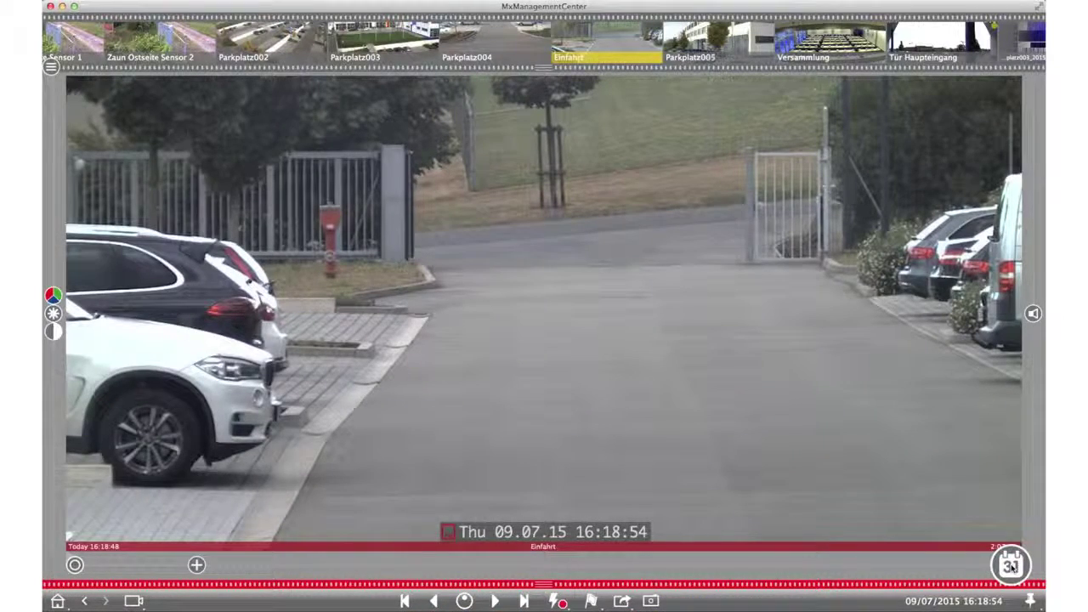
Step: Look through the recording time ranges available for the Einfahrt camera and open the playback mode selection
{"action": "left_click", "coordinate": [1011, 567]}
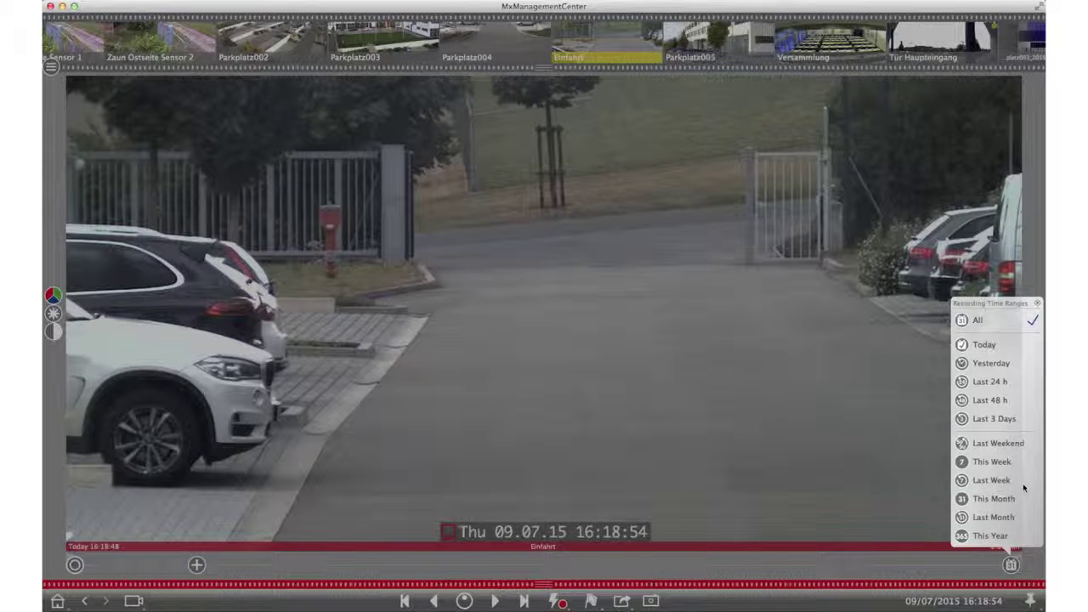
{"action": "left_click", "coordinate": [933, 518]}
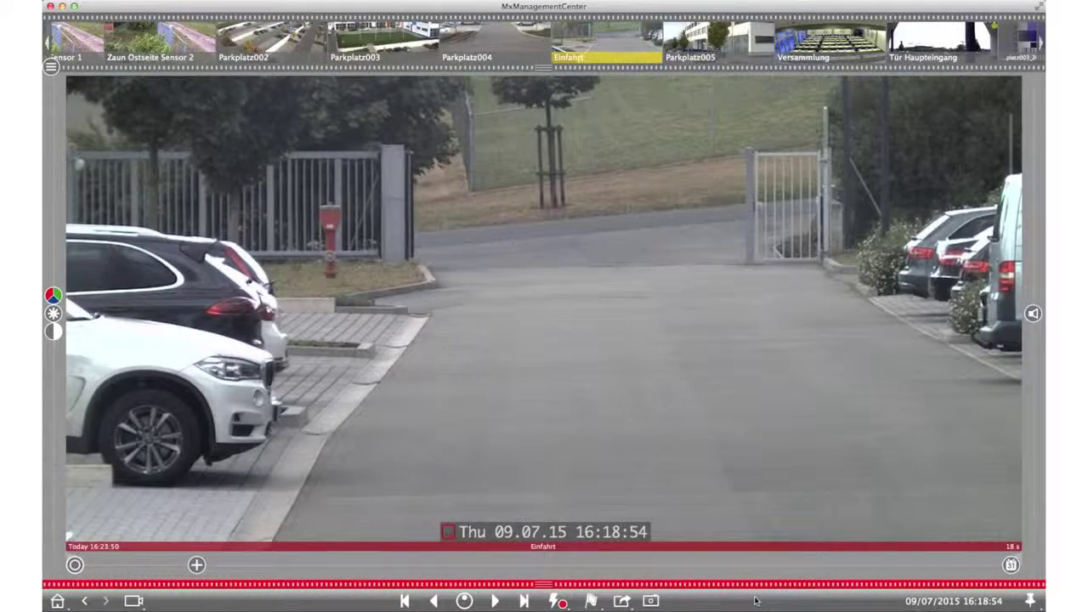
{"action": "left_click", "coordinate": [559, 601]}
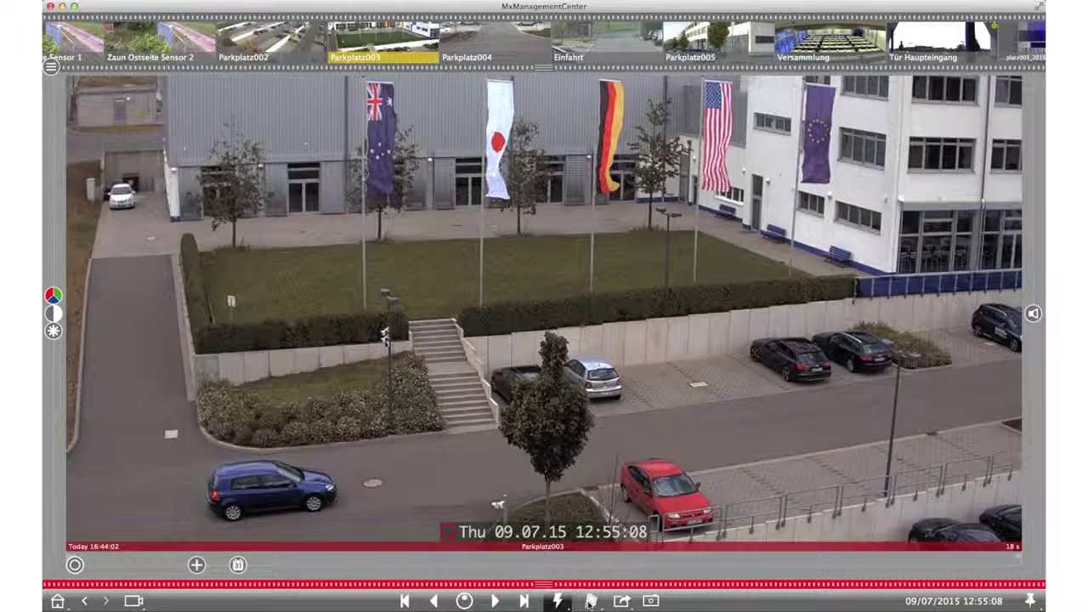
Step: Mark the Parkplatz003 image at 12:55:08 and name the marker VW Golf in the marker list
{"action": "left_click", "coordinate": [593, 601]}
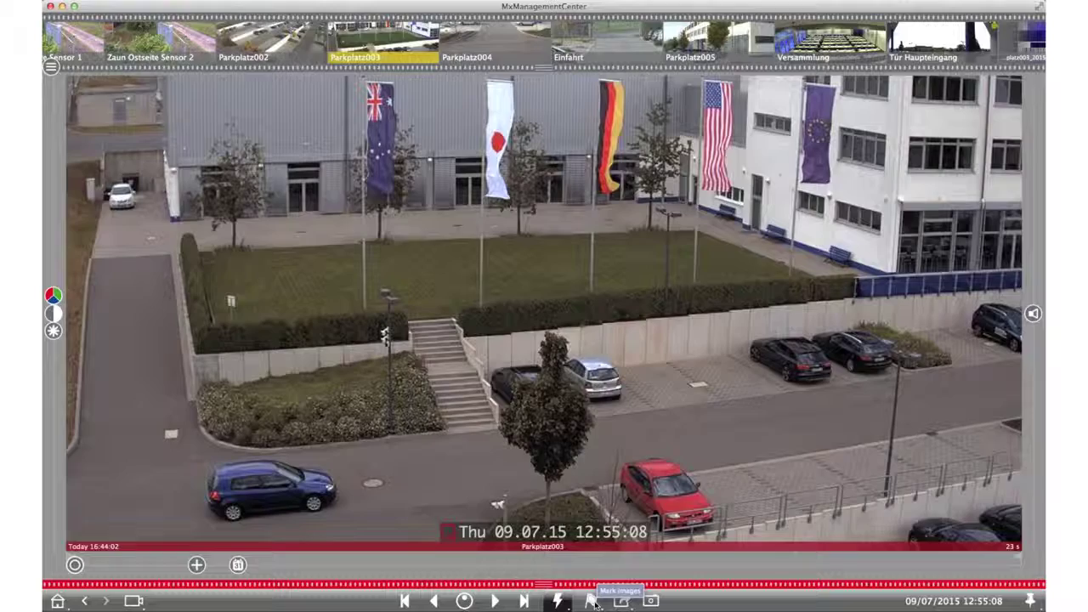
{"action": "left_click", "coordinate": [592, 601]}
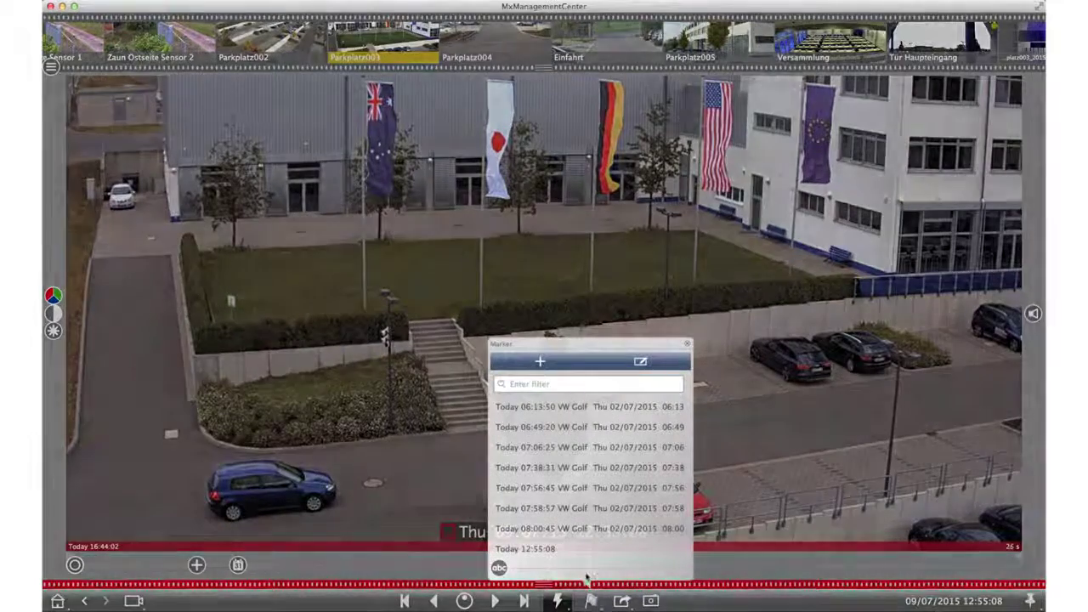
{"action": "left_click", "coordinate": [640, 361]}
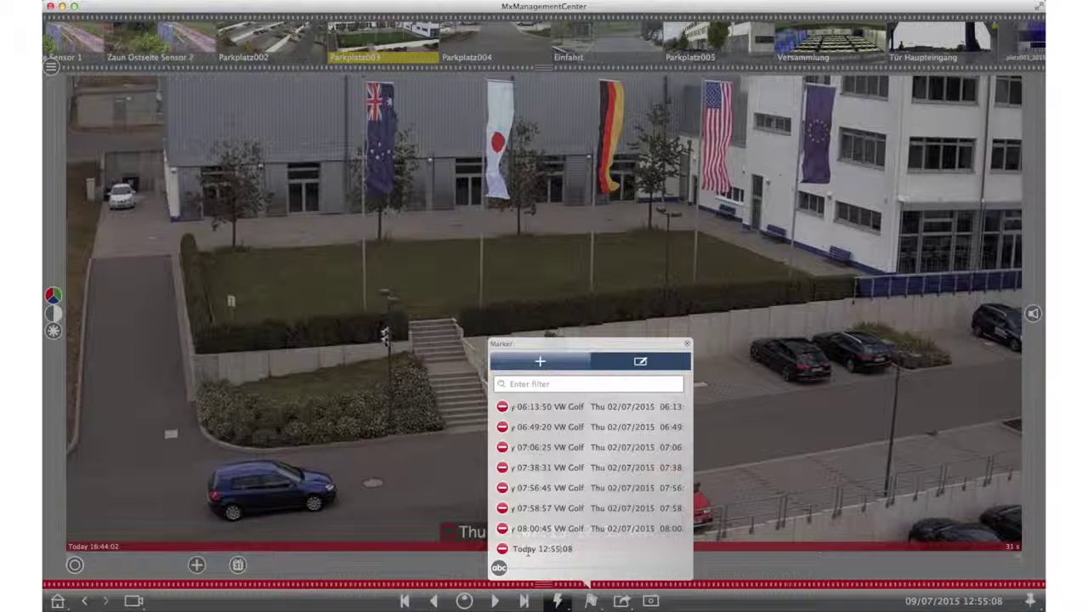
{"action": "type", "text": "W Golf"}
{"action": "left_click", "coordinate": [663, 364]}
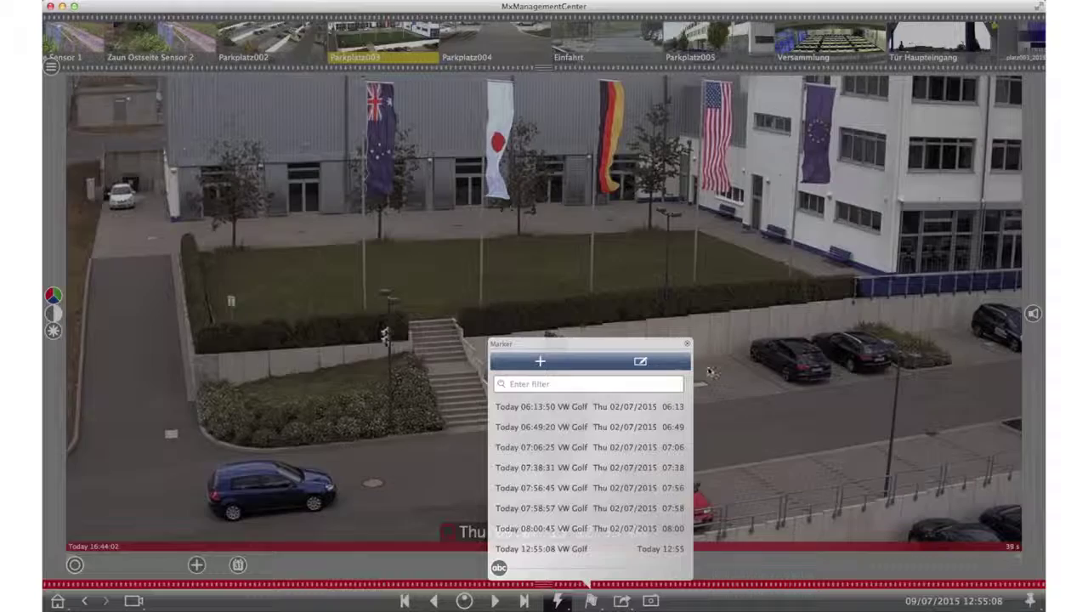
{"action": "left_click", "coordinate": [709, 372]}
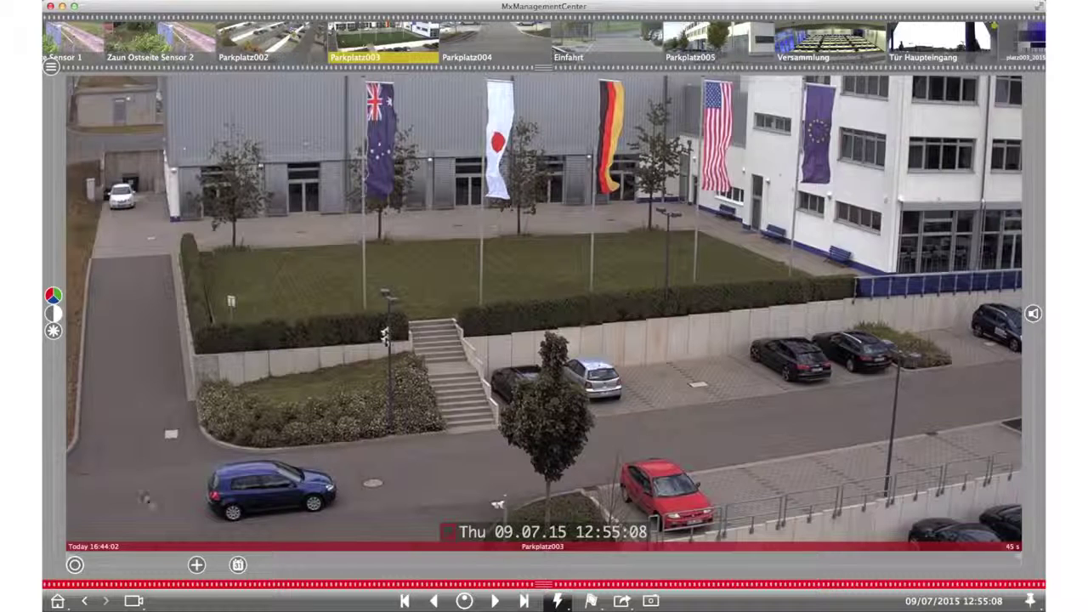
Step: Set the Parkplatz003 export range to start at 12:55:08 and end at 12:56:19
{"action": "left_click", "coordinate": [74, 562]}
{"action": "left_click", "coordinate": [524, 600]}
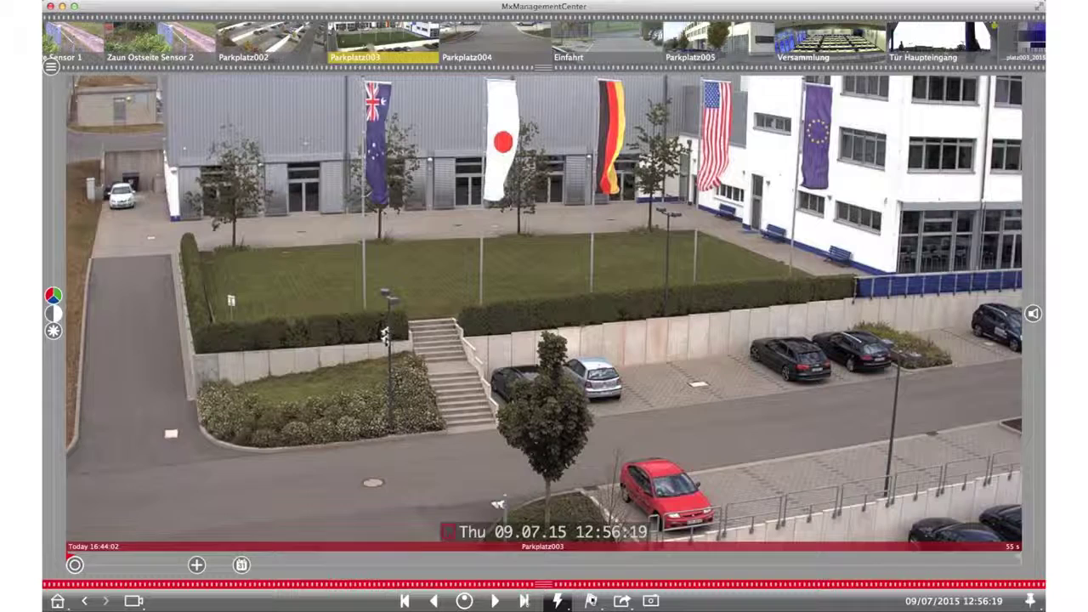
{"action": "left_click", "coordinate": [1022, 559]}
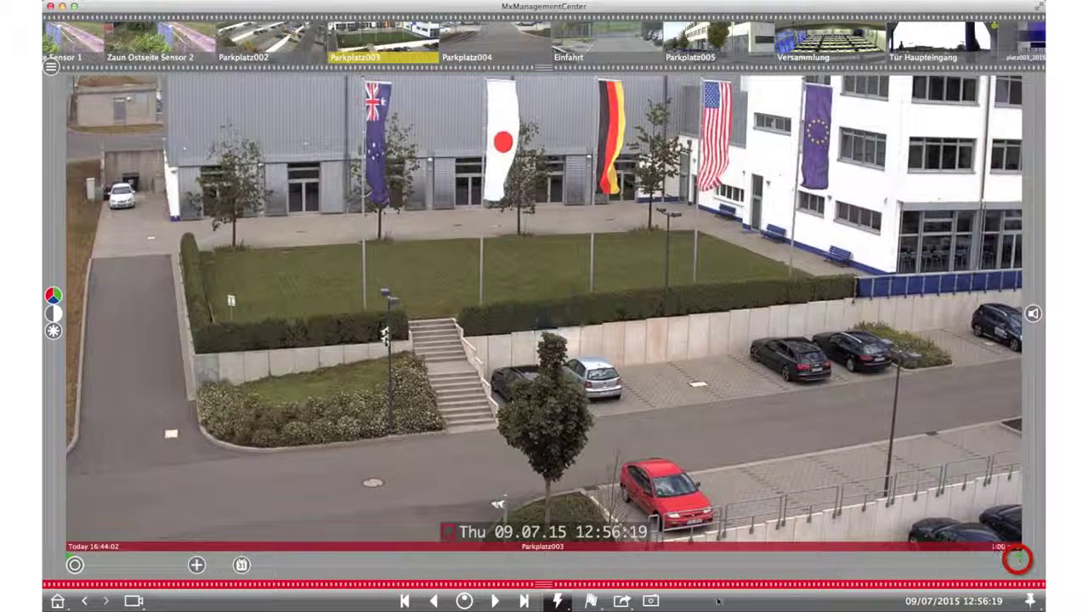
Step: Export the marked Parkplatz003 range in MOBOTIX format to the MOBOTIXPROJEKT folder with automatic import, and take a snapshot of the current image
{"action": "left_click", "coordinate": [623, 602]}
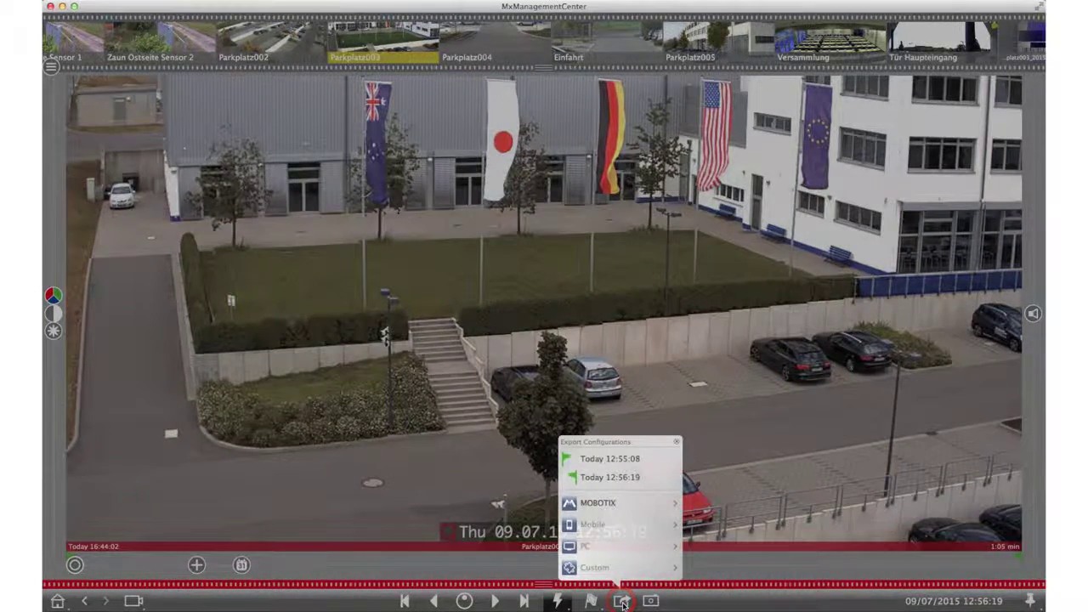
{"action": "left_click", "coordinate": [625, 504]}
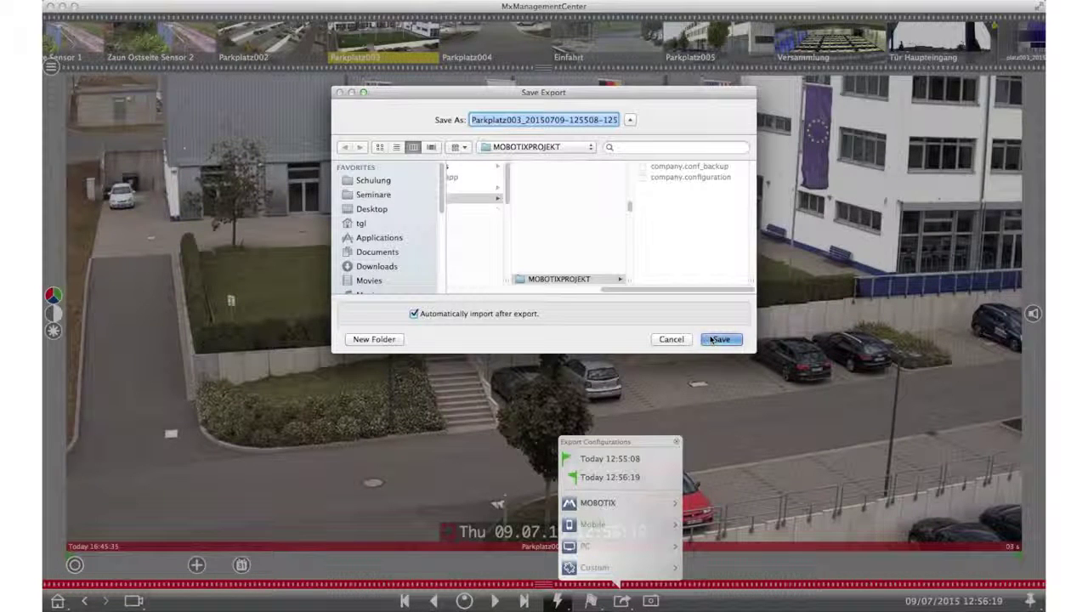
{"action": "left_click", "coordinate": [718, 340]}
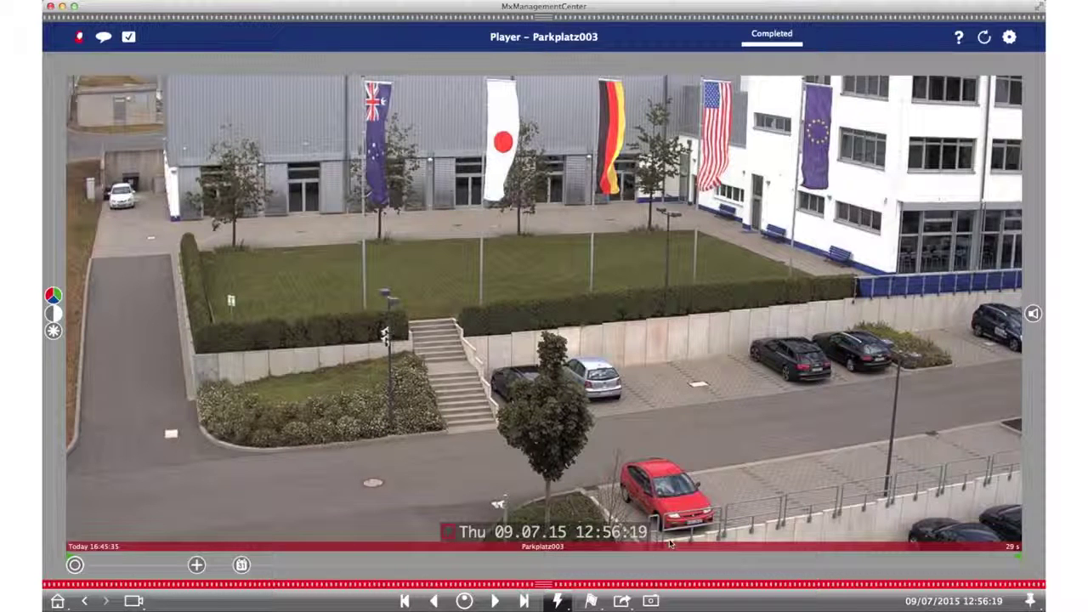
{"action": "left_click", "coordinate": [652, 600]}
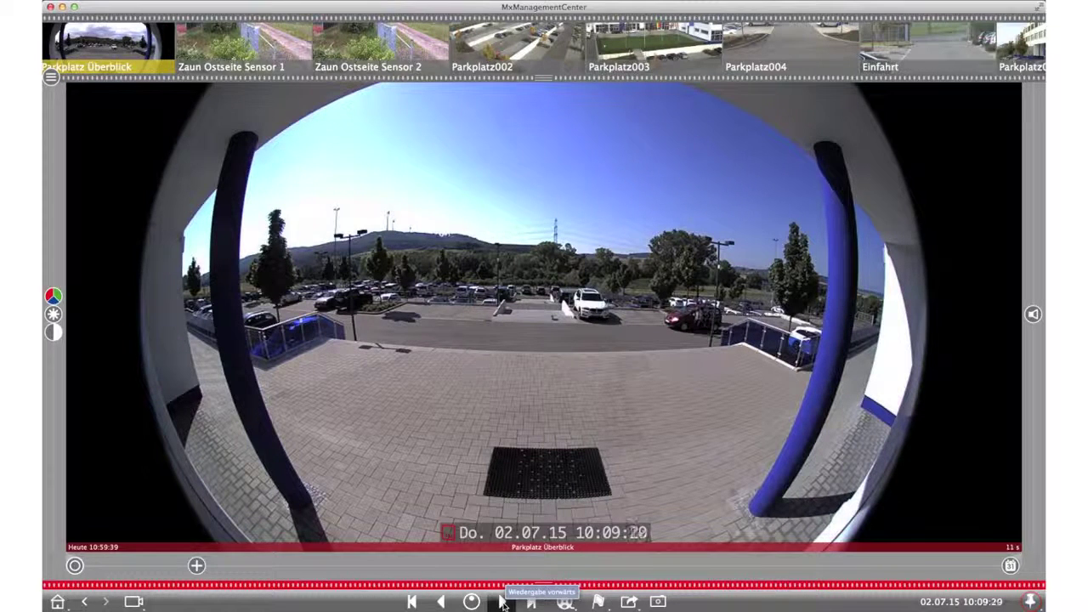
Step: Pin the playback time and show first the Einfahrt camera and finally the whole Parkplatz group in the Player
{"action": "left_click", "coordinate": [1031, 602]}
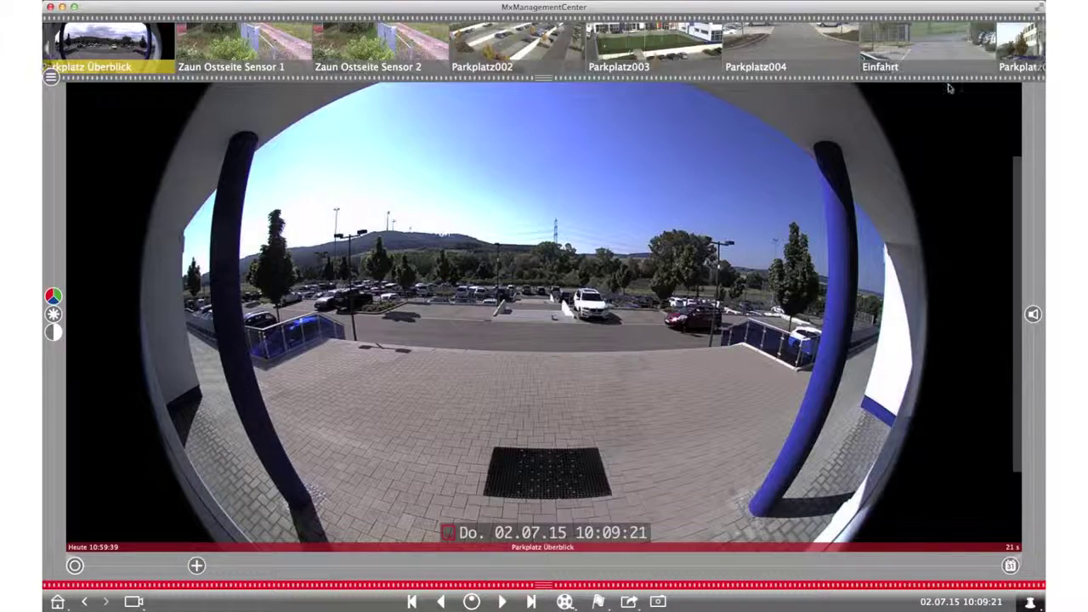
{"action": "left_click_drag", "start_coordinate": [871, 42], "coordinate": [729, 249]}
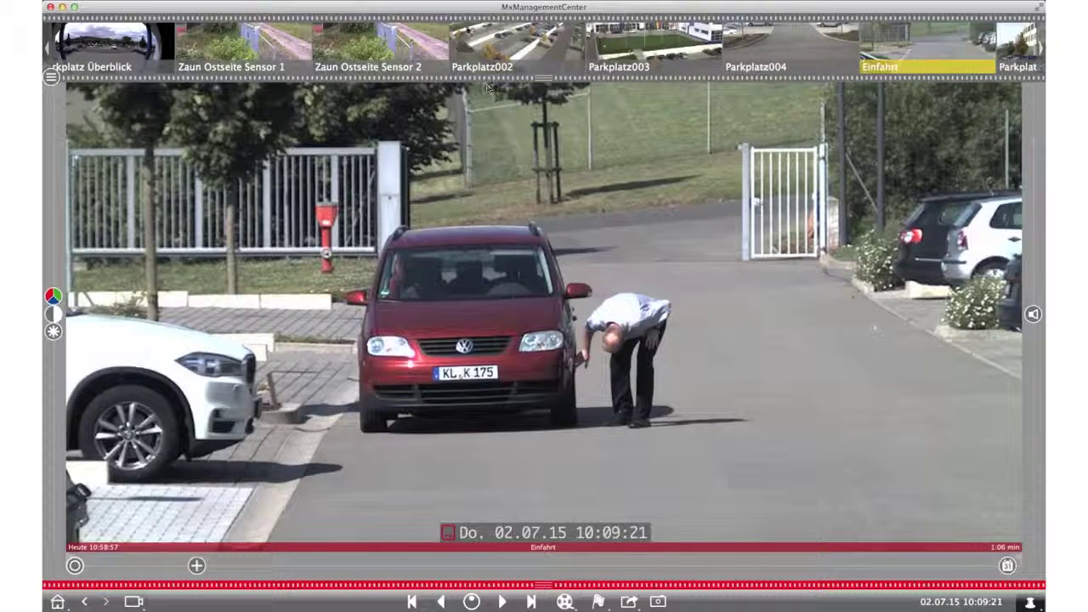
{"action": "left_click", "coordinate": [467, 19]}
{"action": "left_click_drag", "start_coordinate": [246, 46], "coordinate": [284, 154]}
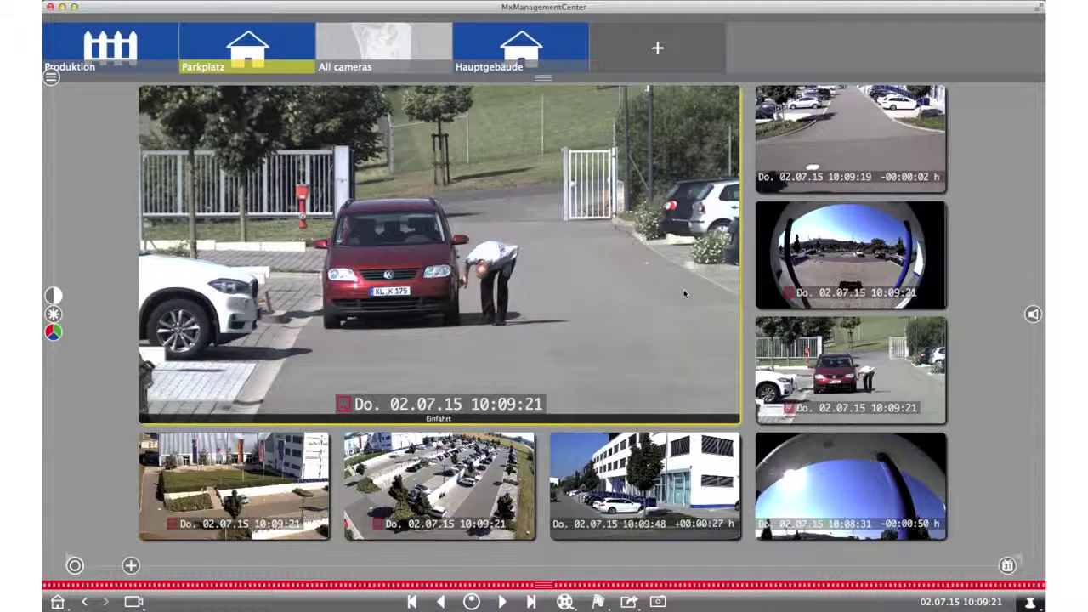
Step: Show Parkplatz Überblick in the Parkplatz group's large focus window, then put the Tür Haupteingang camera from the camera bar there
{"action": "left_click_drag", "start_coordinate": [820, 279], "coordinate": [641, 289]}
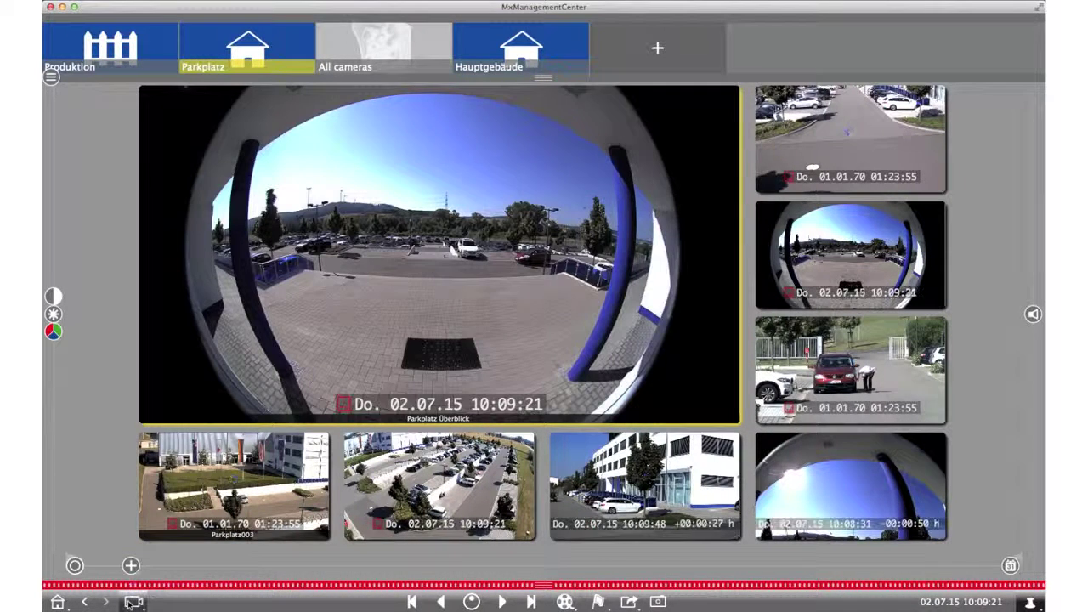
{"action": "left_click", "coordinate": [132, 601]}
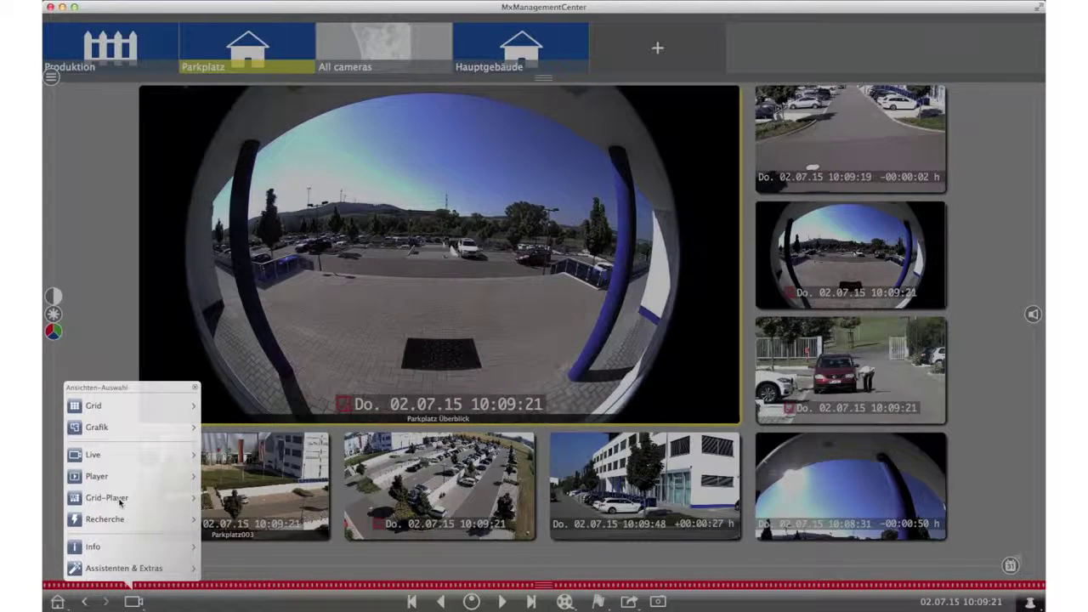
{"action": "left_click", "coordinate": [431, 23]}
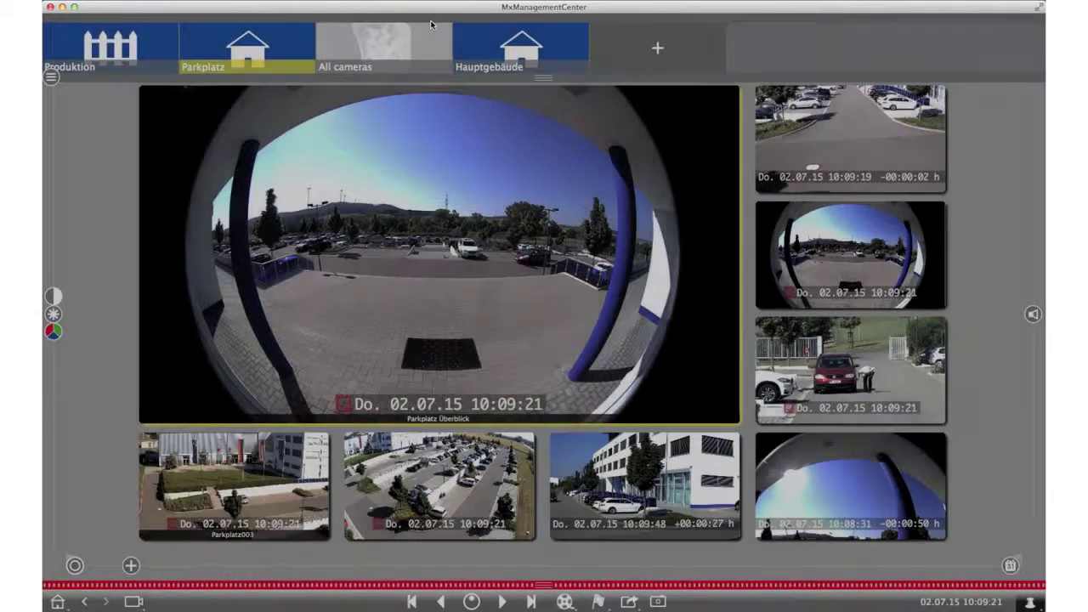
{"action": "scroll", "coordinate": [431, 23], "scroll_direction": "down", "scroll_amount": 2}
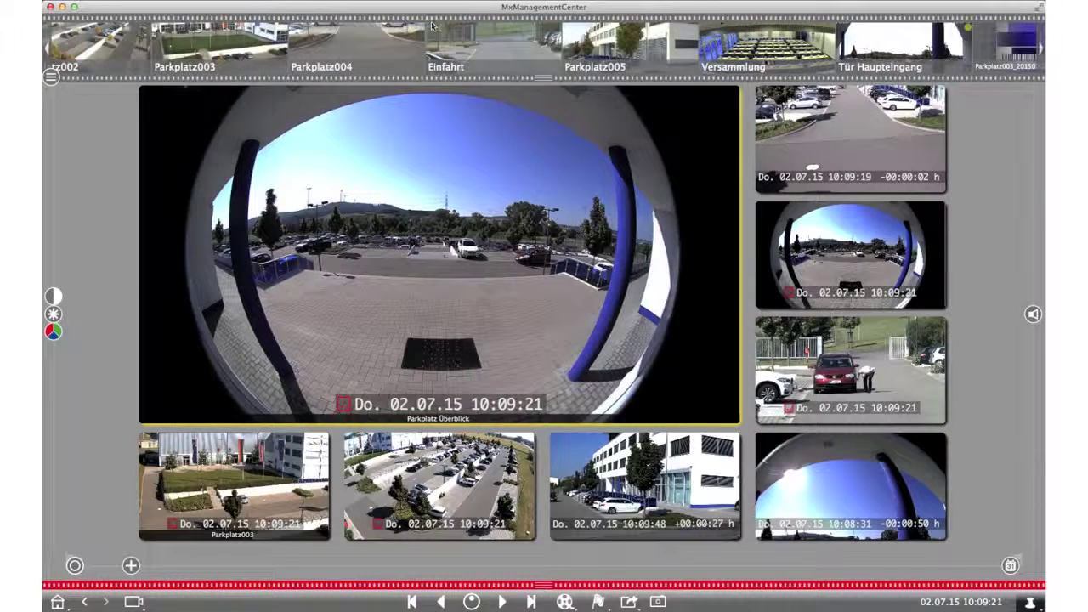
{"action": "left_click_drag", "start_coordinate": [903, 45], "coordinate": [602, 210]}
{"action": "left_click_drag", "start_coordinate": [693, 151], "coordinate": [569, 221]}
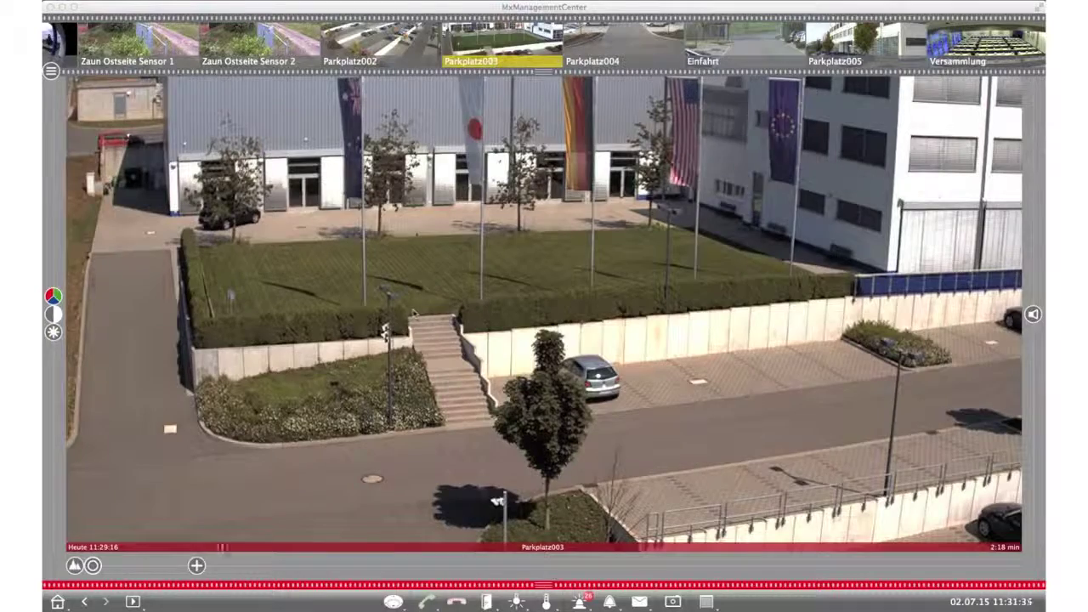
Step: Open the Recherche view for Parkplatz003, play the 11:20:36 event in its tile, and pause and close that playback
{"action": "left_click", "coordinate": [134, 602]}
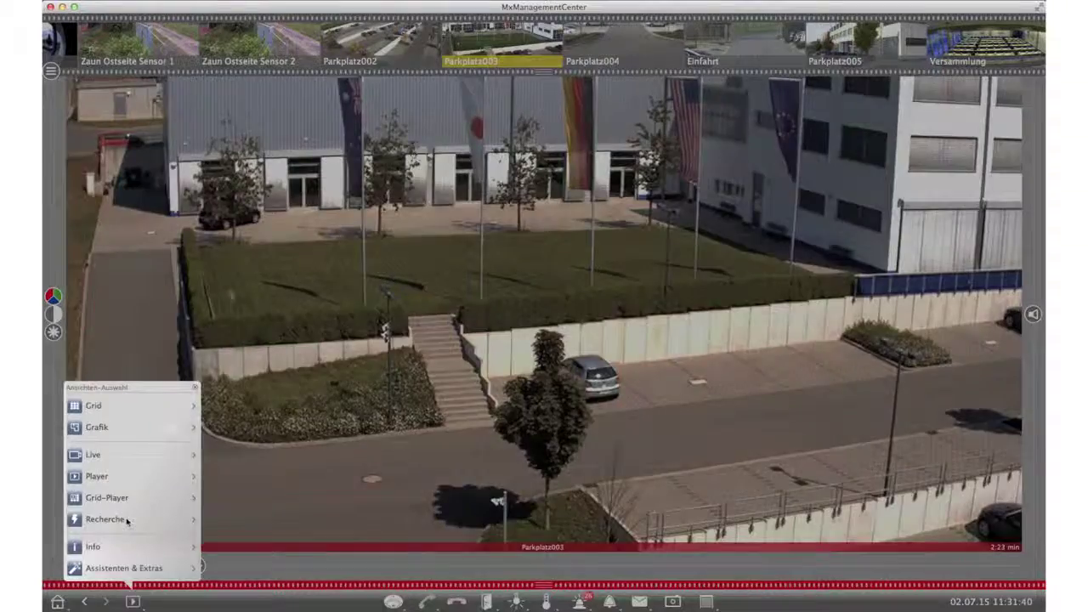
{"action": "left_click", "coordinate": [106, 520]}
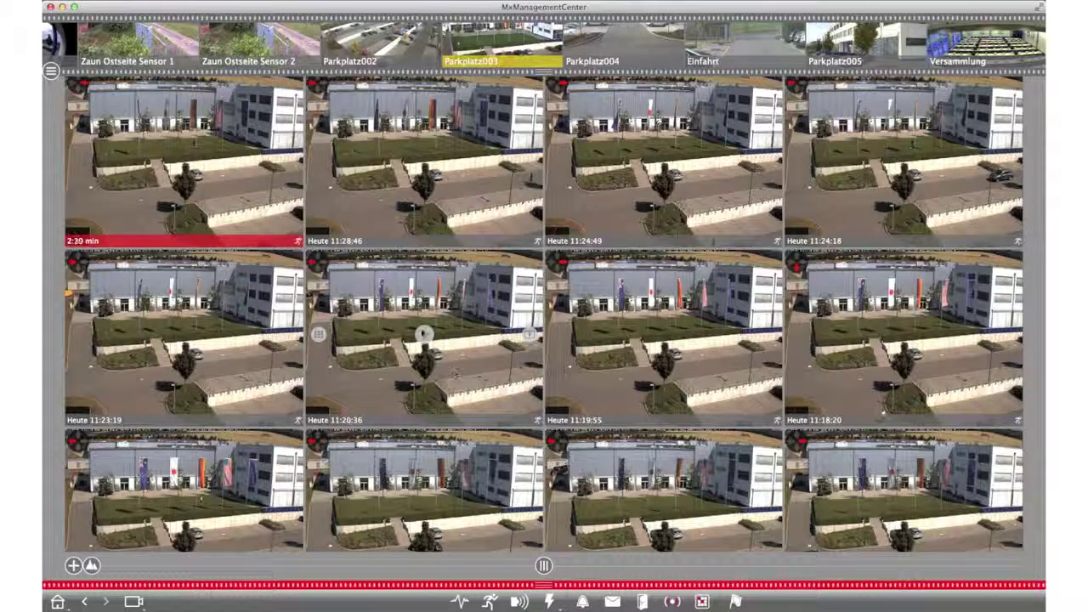
{"action": "left_click", "coordinate": [425, 336]}
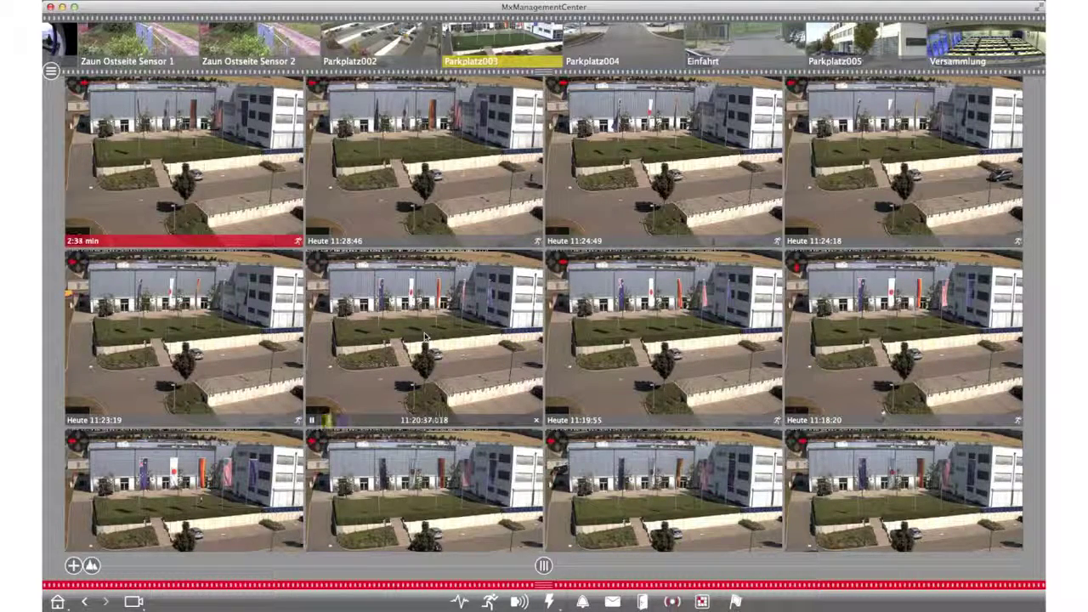
{"action": "left_click", "coordinate": [312, 421]}
{"action": "left_click", "coordinate": [536, 420]}
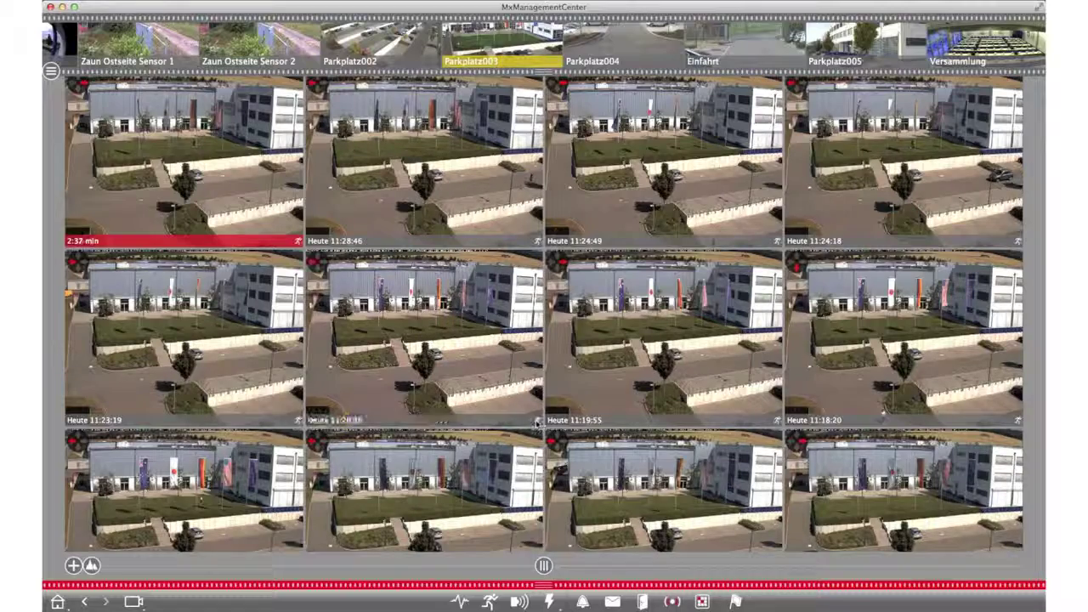
Step: Arrange the Parkplatz003 events in six columns and toggle the marker filter
{"action": "left_click_drag", "start_coordinate": [543, 566], "coordinate": [774, 578]}
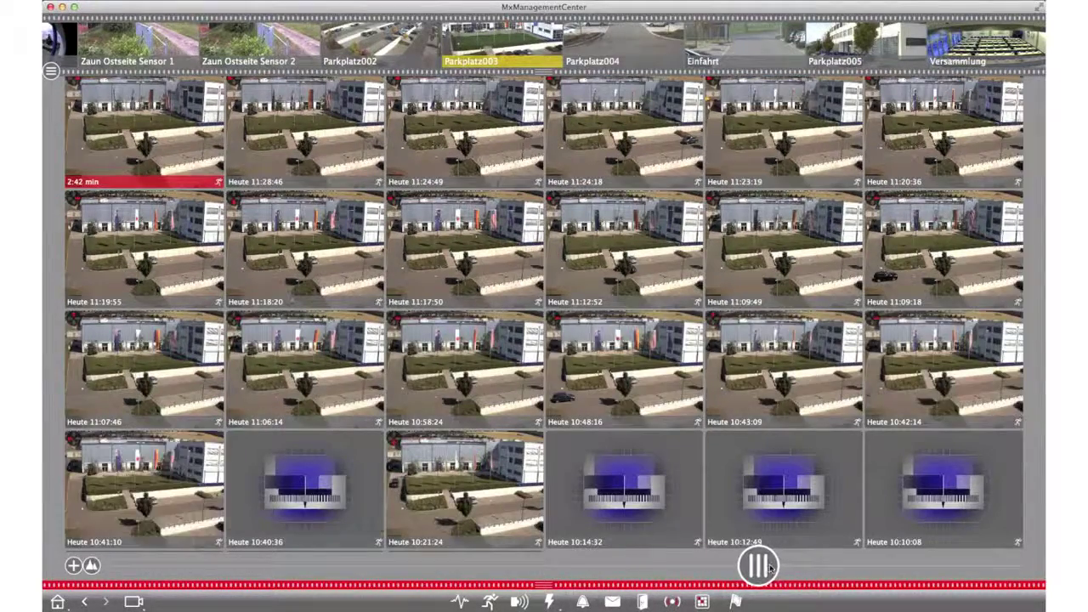
{"action": "left_click", "coordinate": [736, 601]}
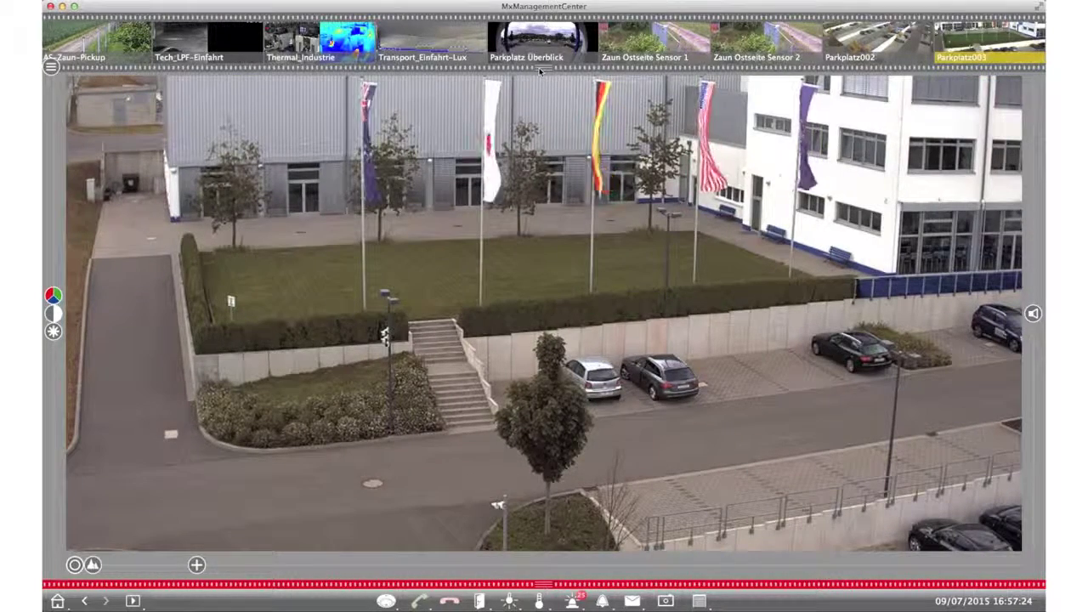
Step: Hide the camera bar and choose Homeoffice as the network environment in the program settings
{"action": "left_click", "coordinate": [539, 72]}
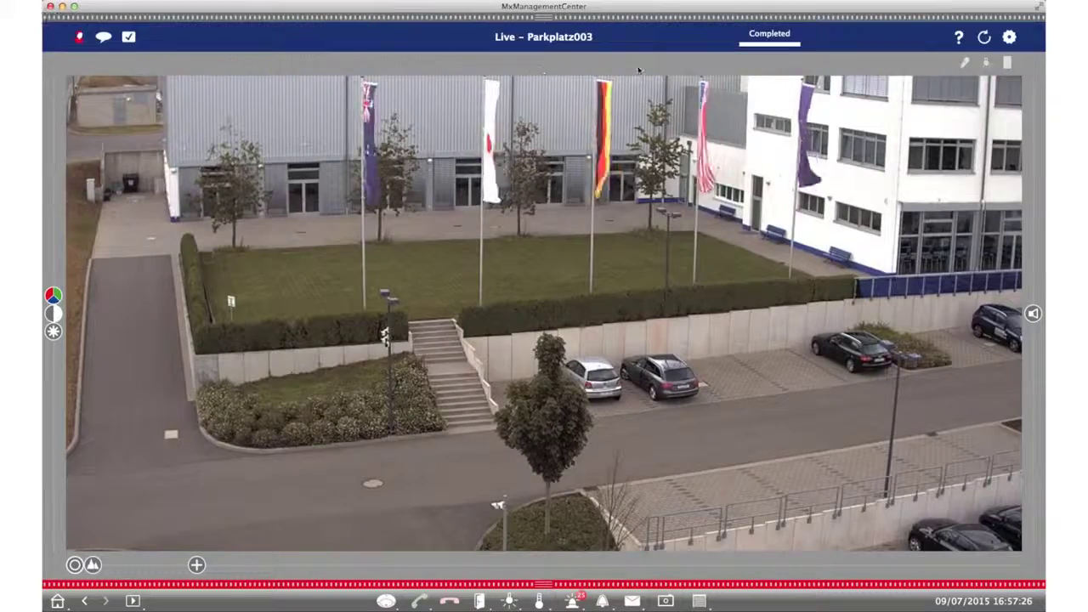
{"action": "left_click", "coordinate": [1011, 40]}
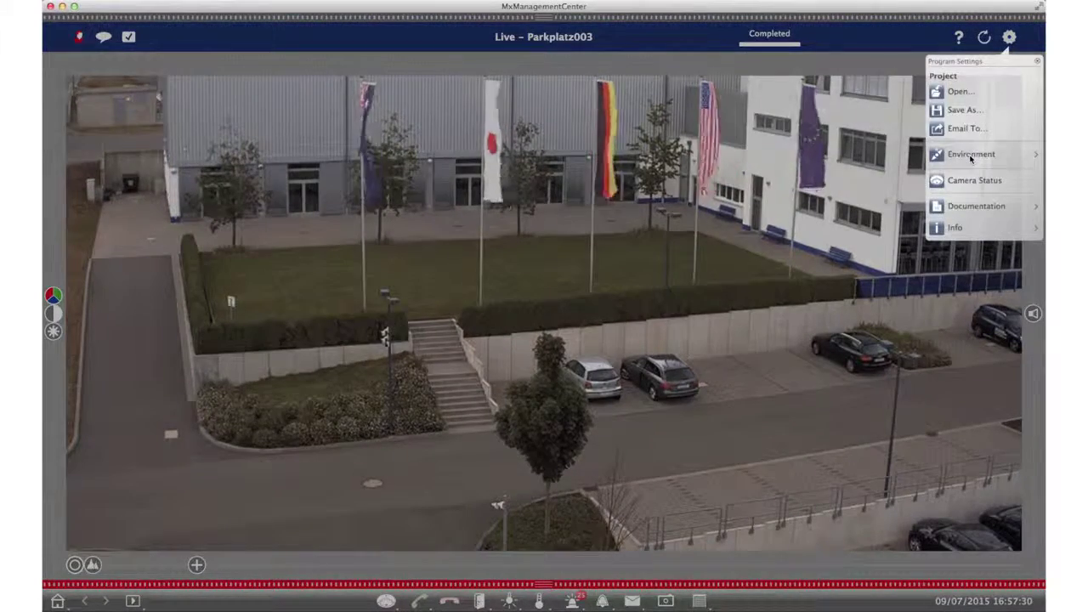
{"action": "left_click", "coordinate": [971, 156]}
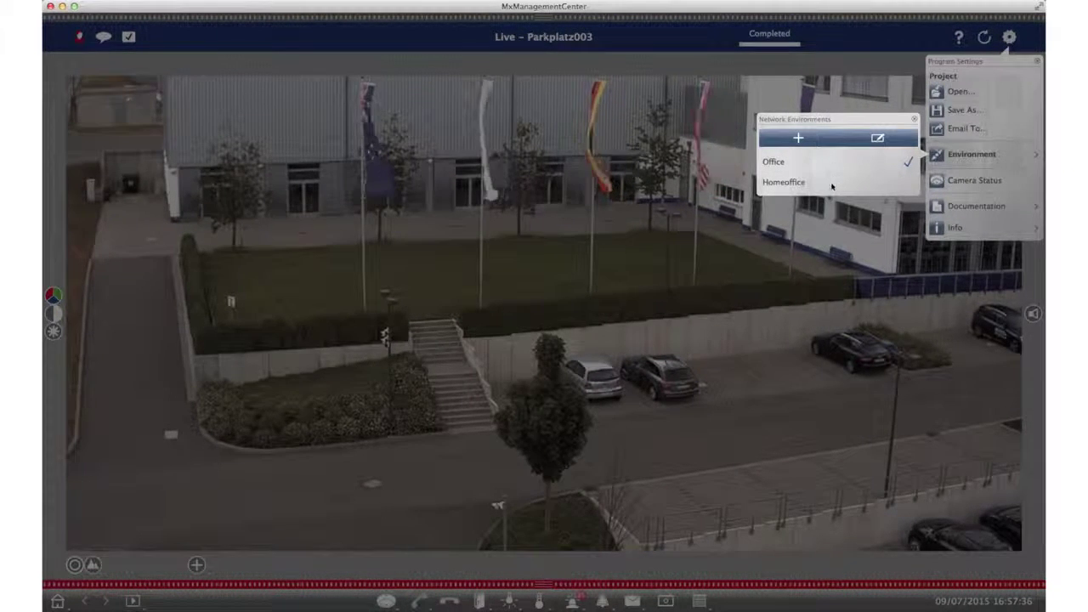
{"action": "left_click", "coordinate": [831, 184]}
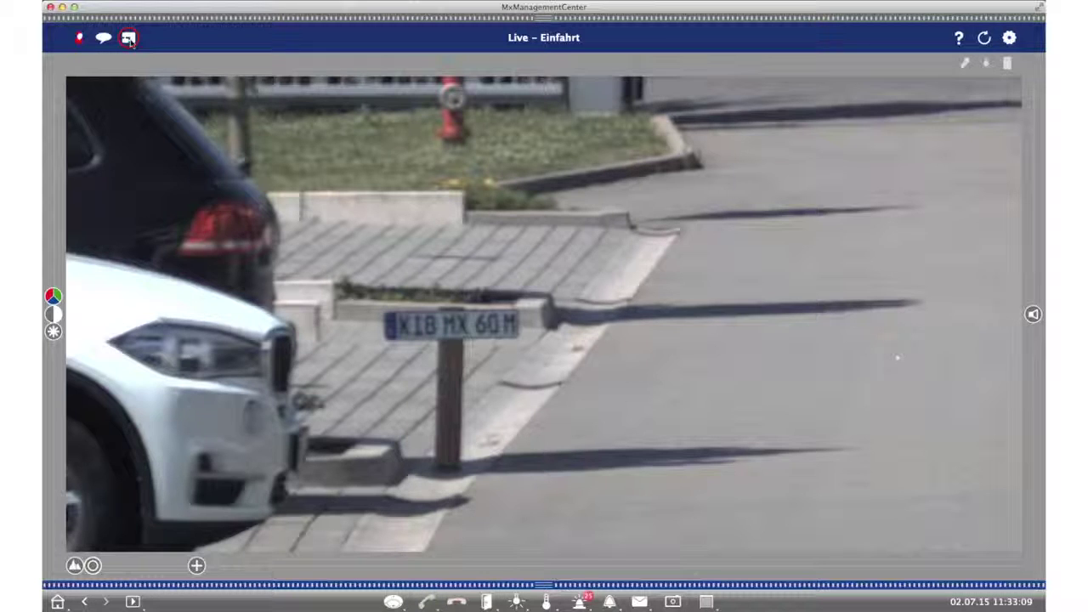
Step: Toggle the Einfahrt live image's resolution mode and digitally zoom in on the number plate sign beside the white car
{"action": "left_click", "coordinate": [129, 39]}
{"action": "left_click", "coordinate": [129, 39]}
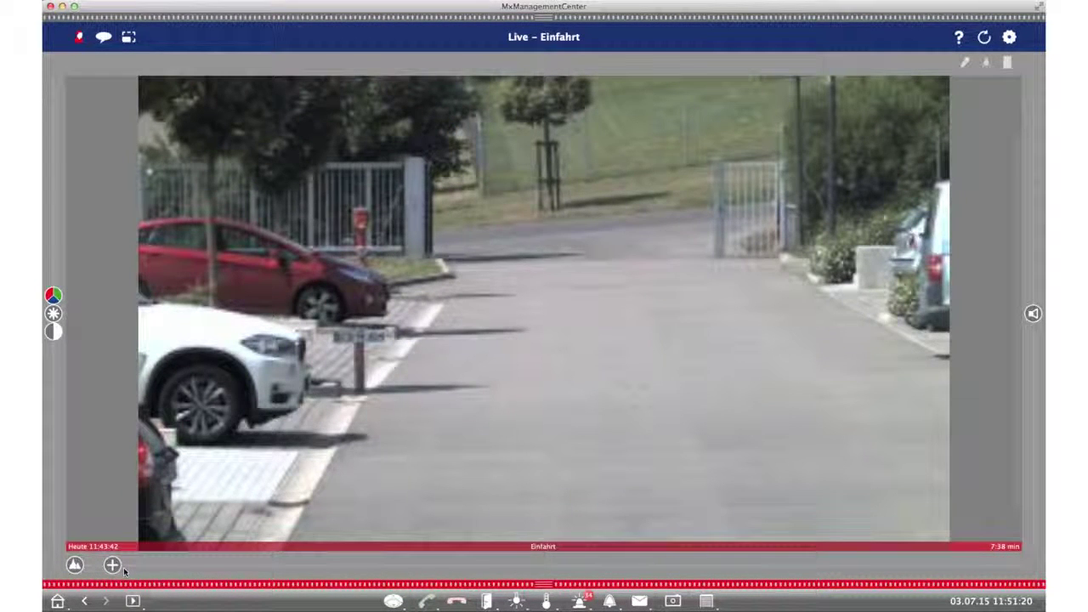
{"action": "left_click_drag", "start_coordinate": [113, 567], "coordinate": [786, 564]}
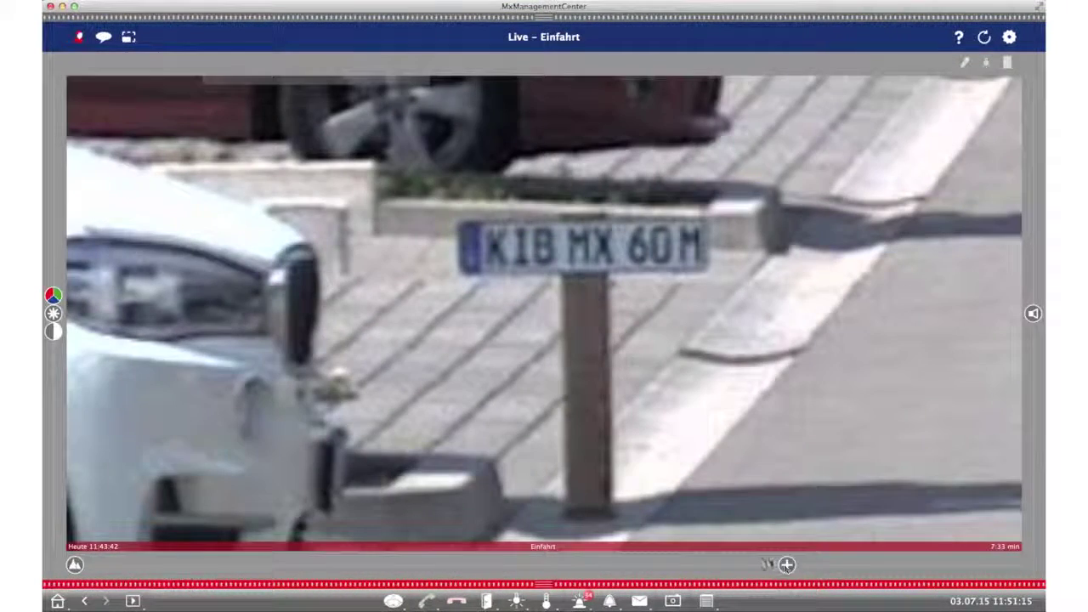